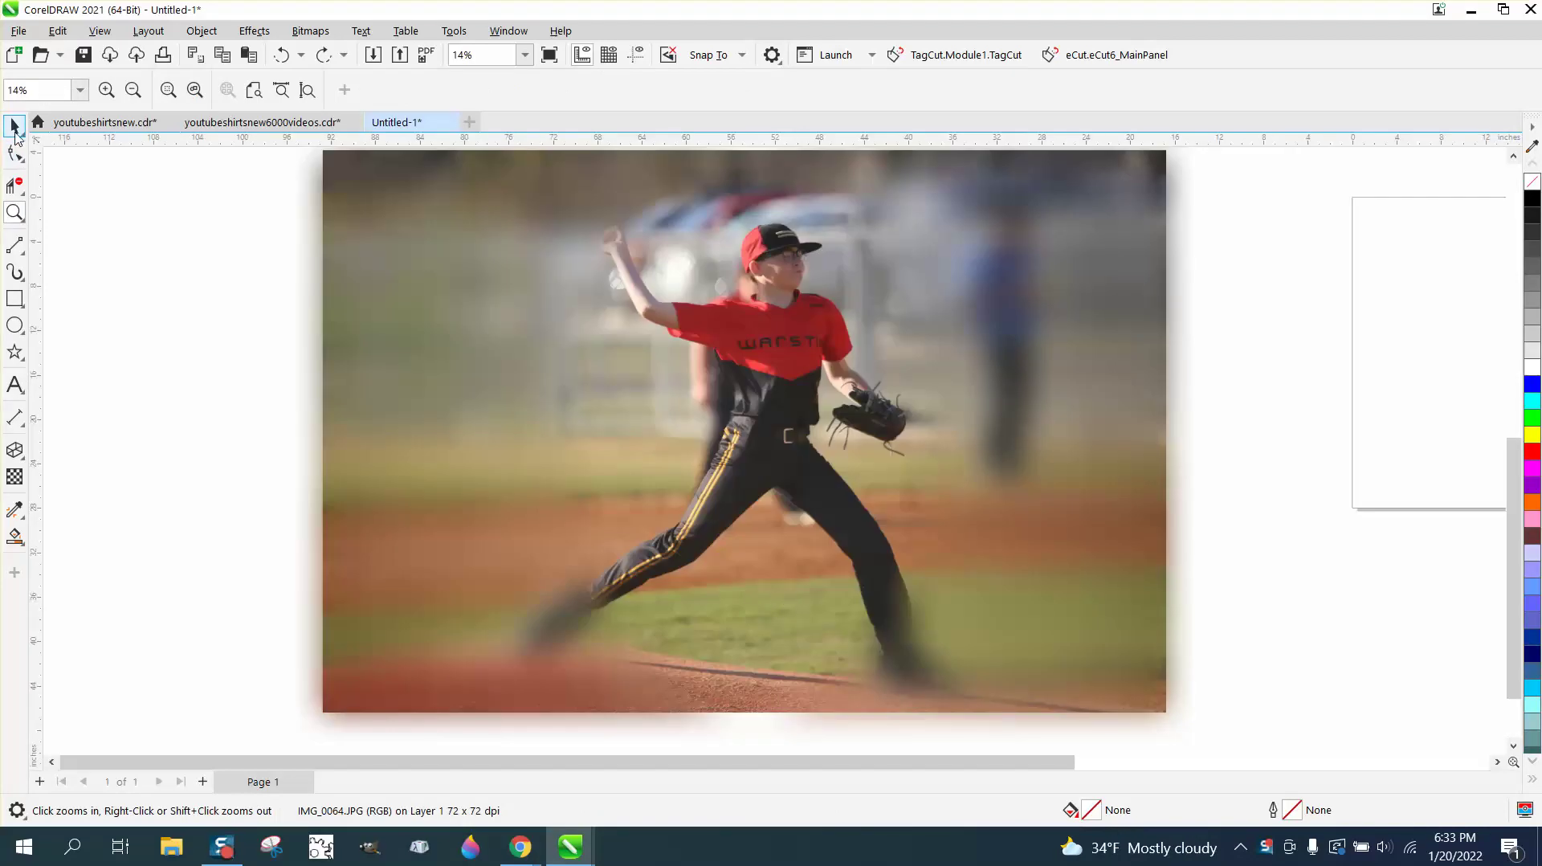
Zoom out and drag the sharp pitcher photo from above to beside its blurred copy
left_click(14, 126)
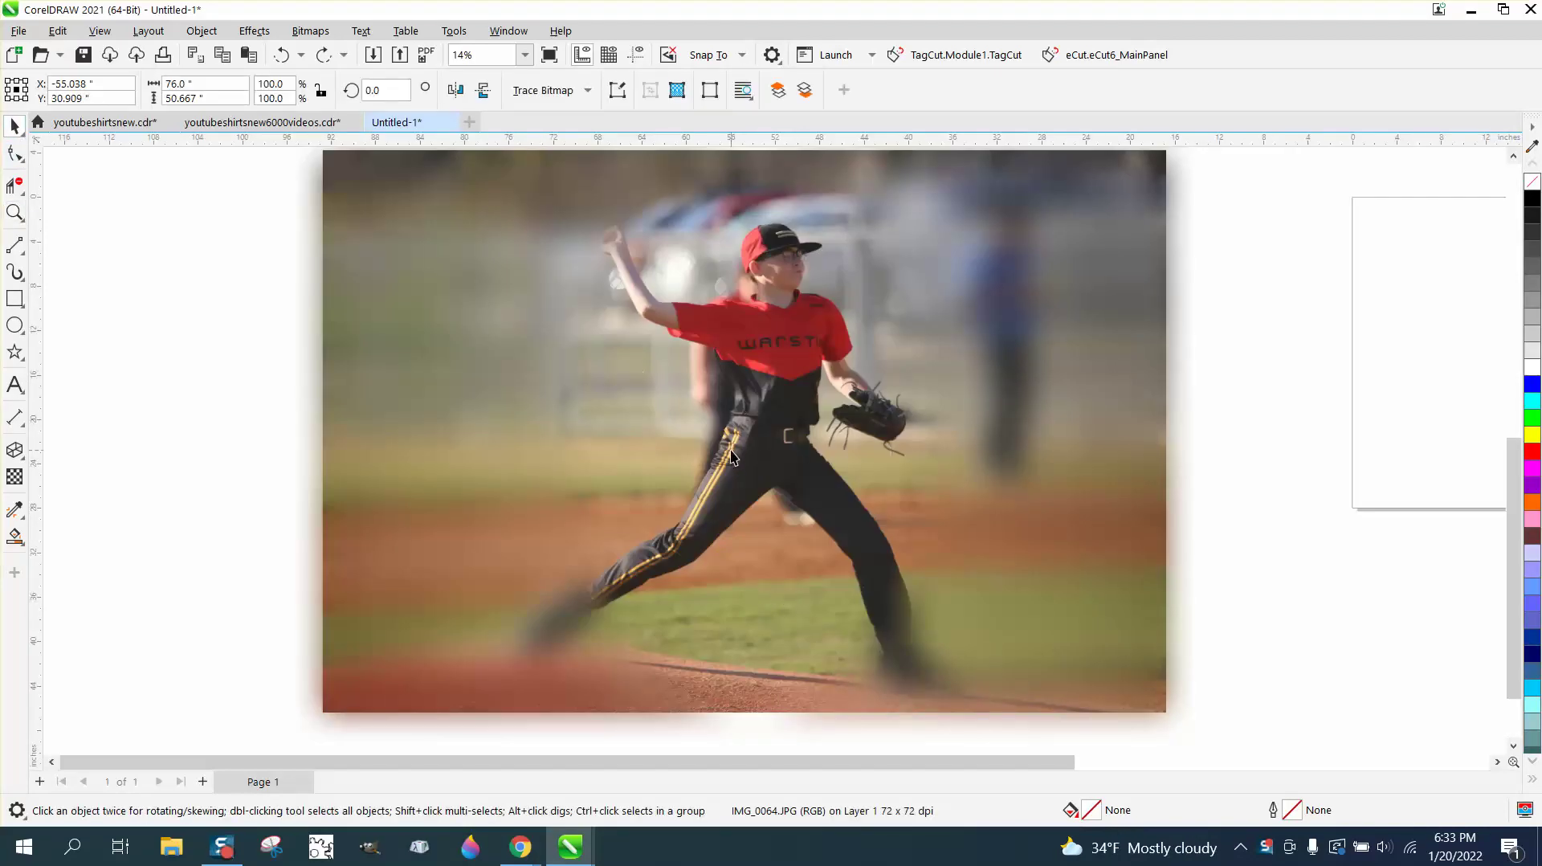
scroll(731, 456, "down", 3)
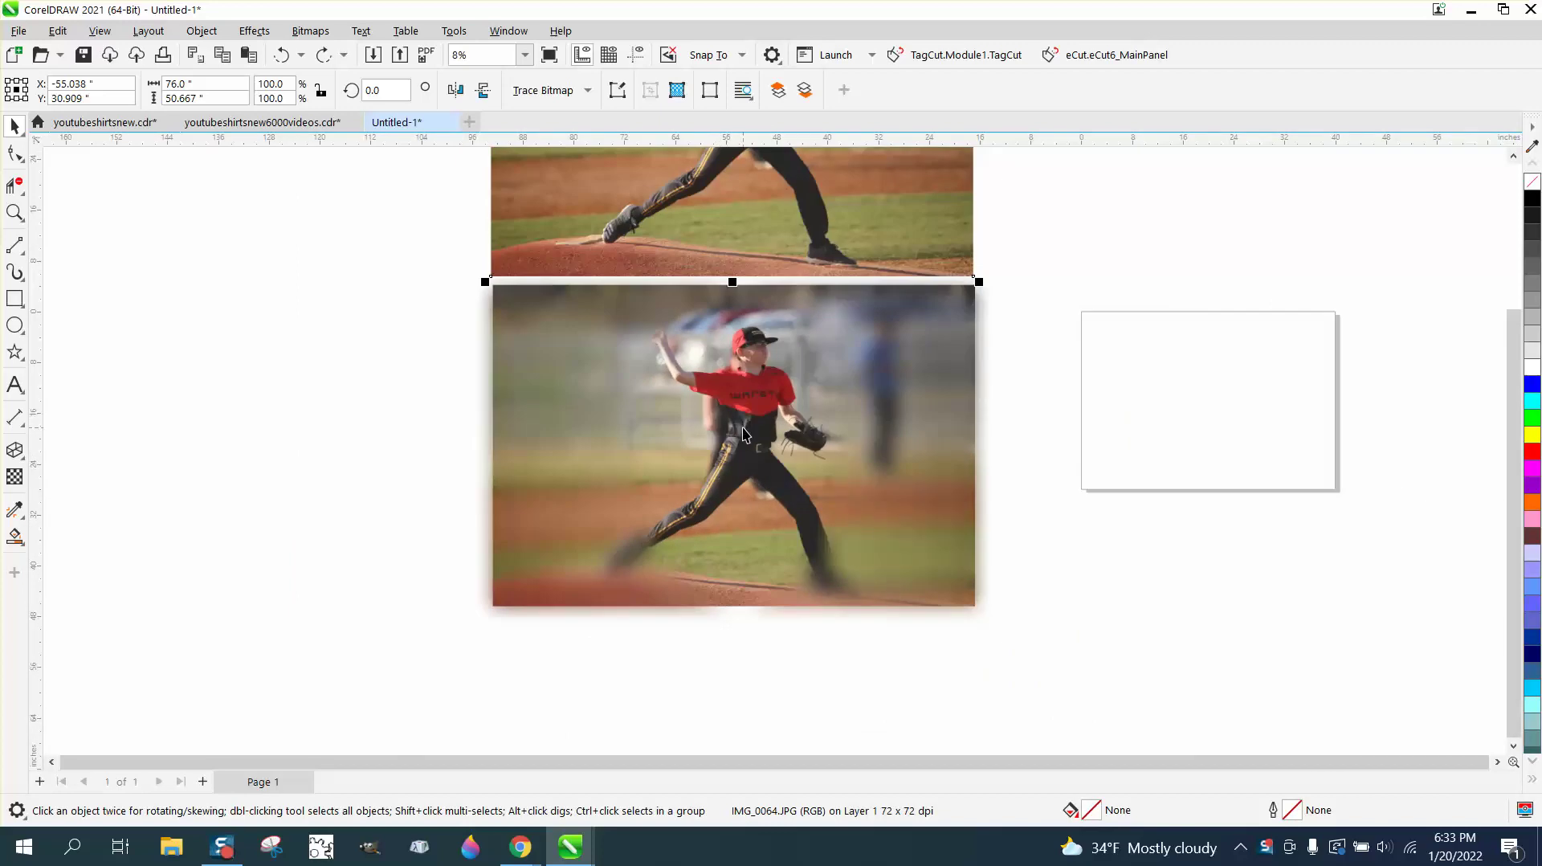
scroll(743, 434, "down", 2)
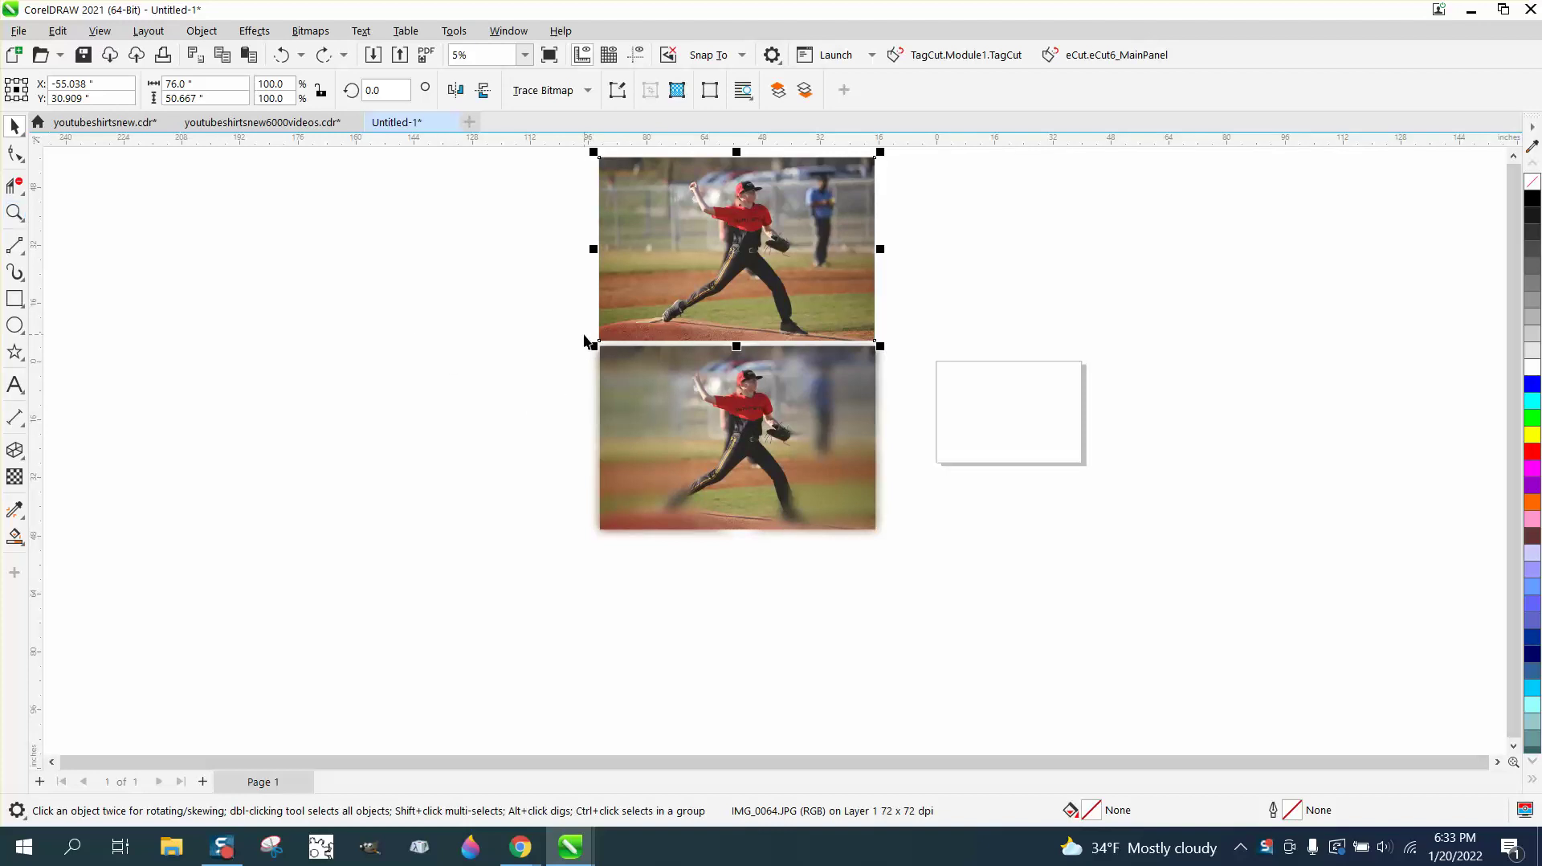
left_click(14, 212)
left_click_drag(565, 355, 947, 578)
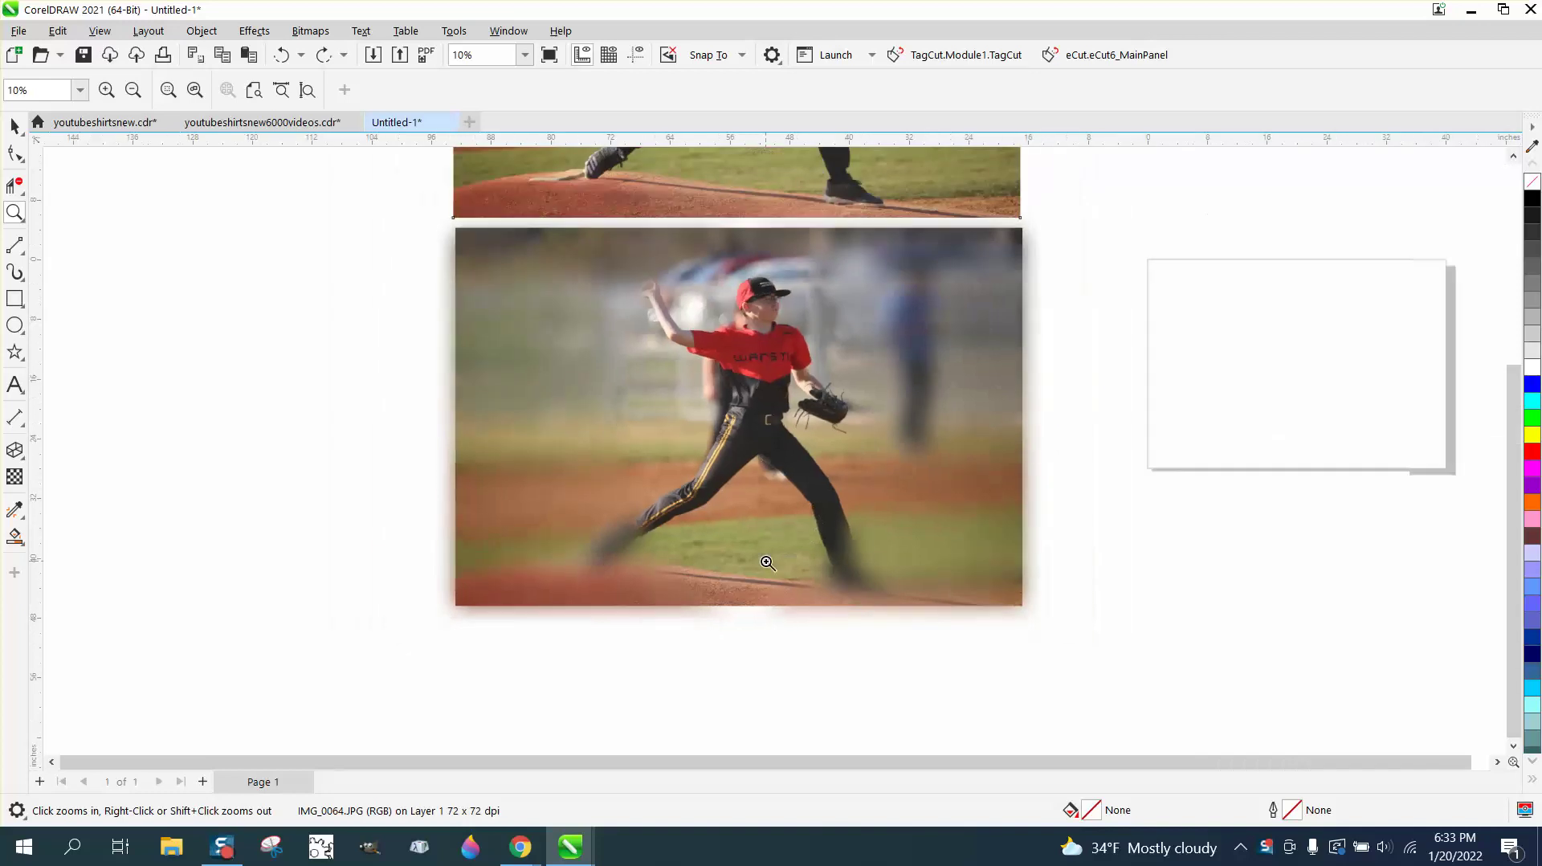
scroll(803, 534, "down", 1)
scroll(760, 411, "down", 3)
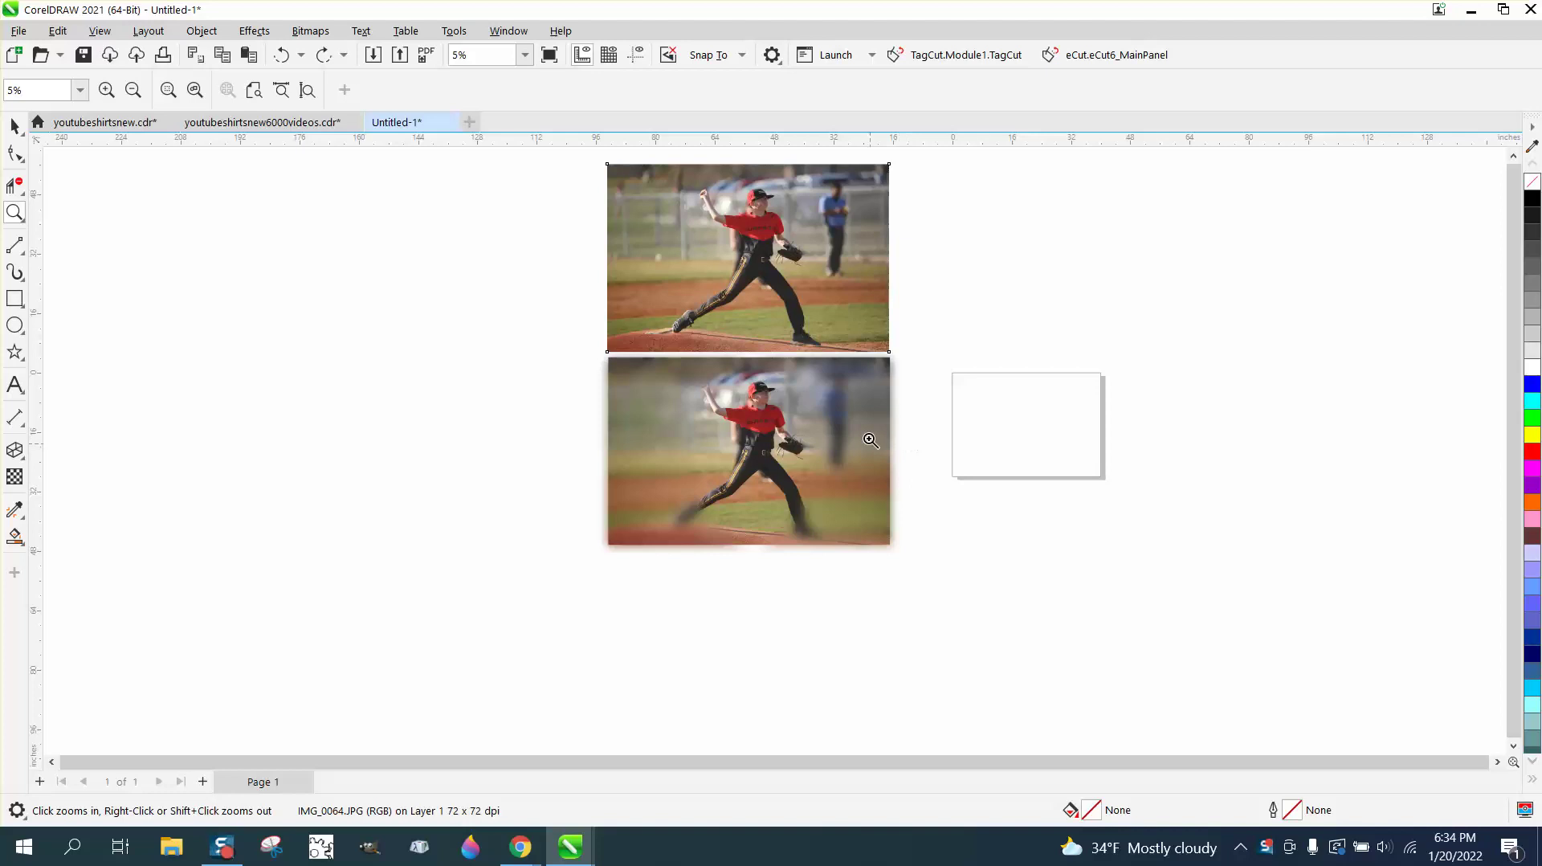
scroll(684, 308, "down", 1)
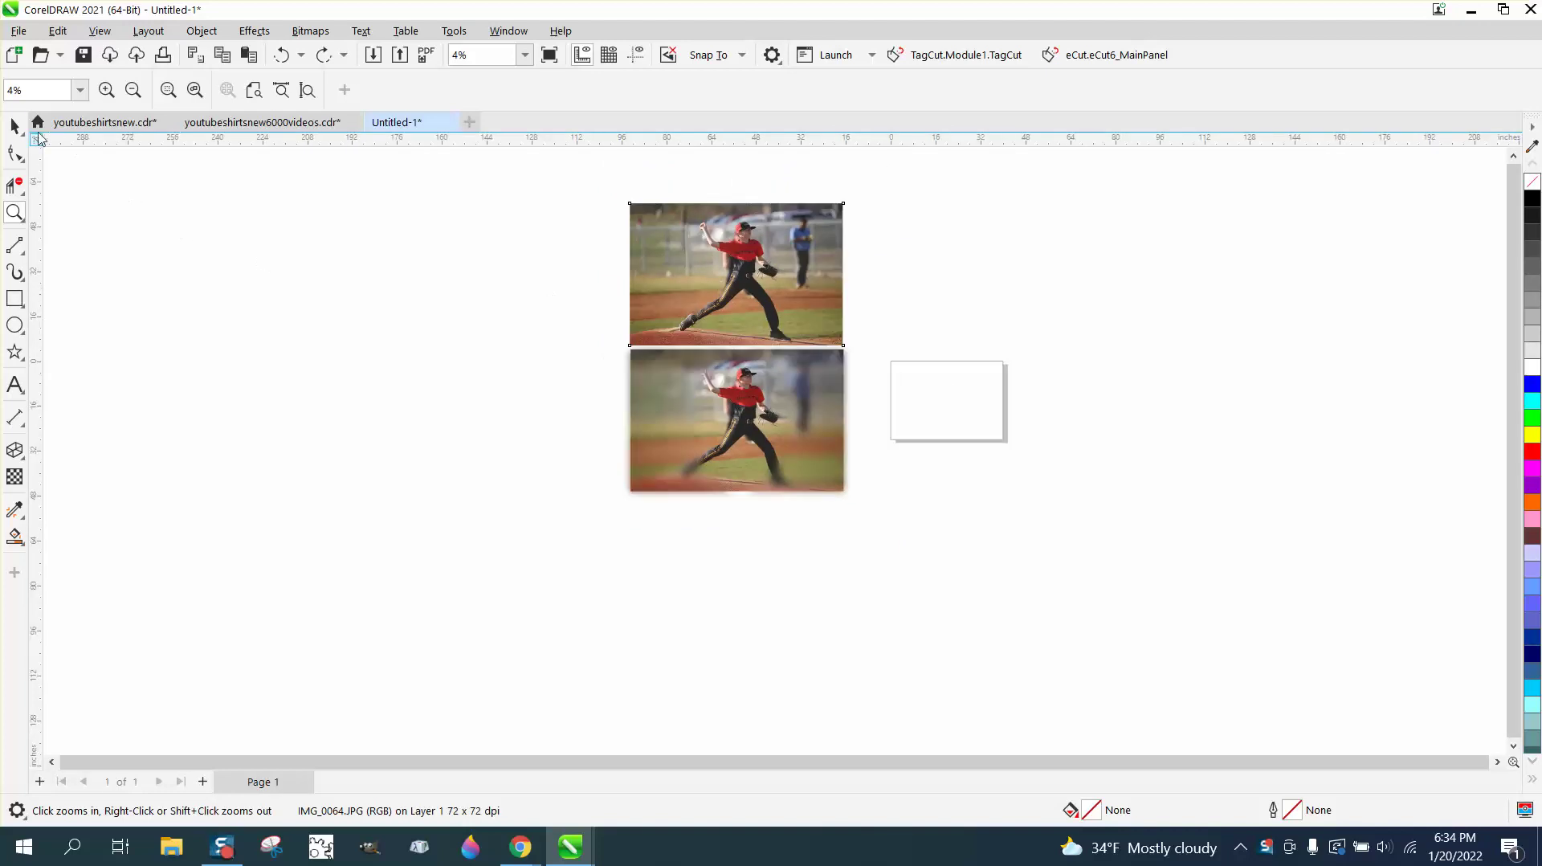
left_click(15, 126)
left_click_drag(739, 273, 441, 432)
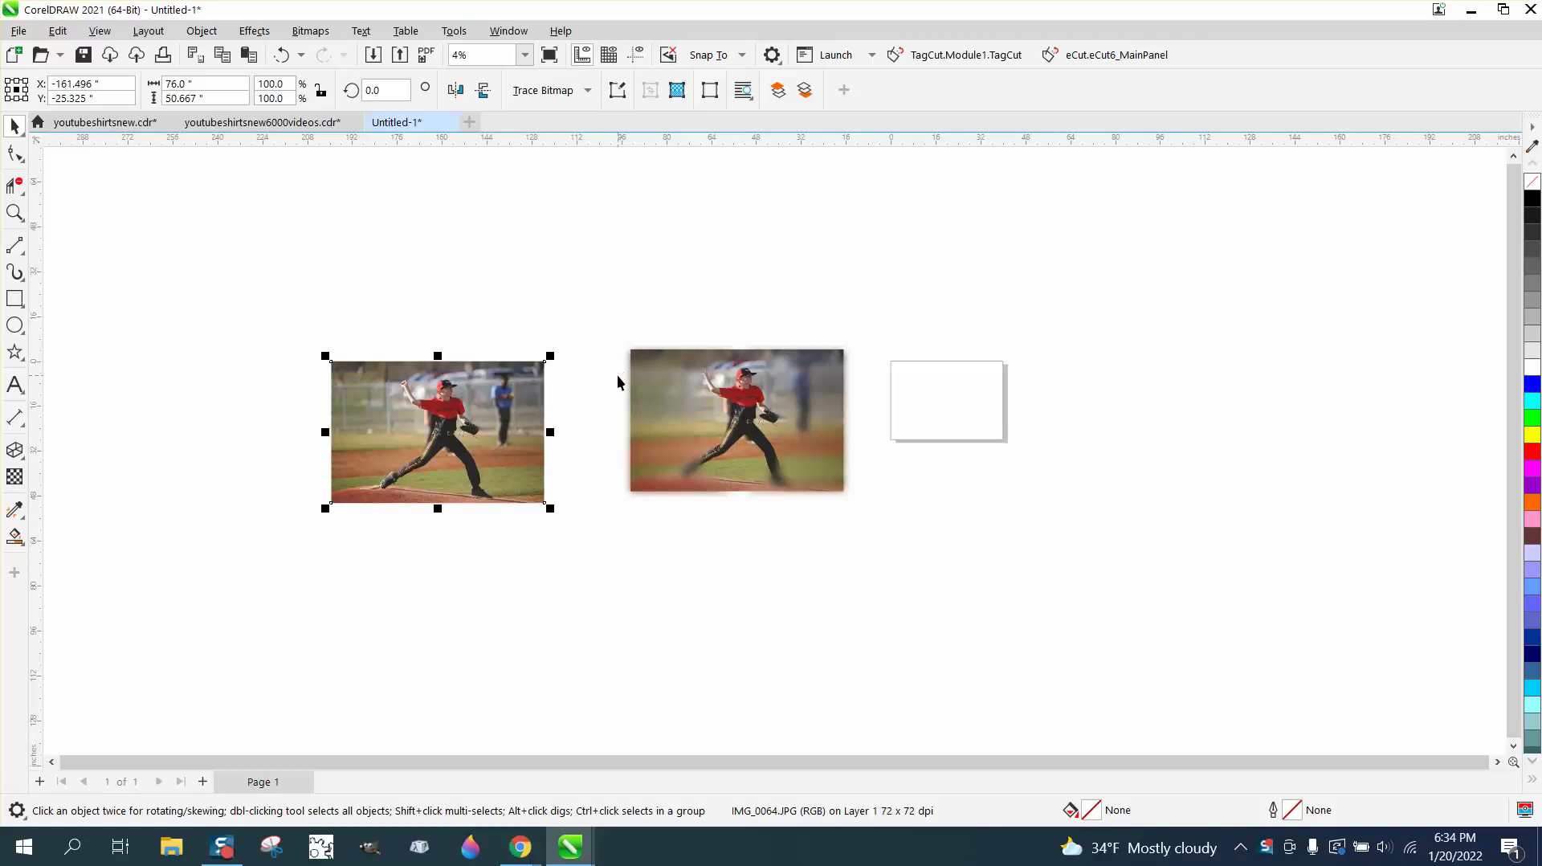
Draw a rectangle matching the sharp photo and nudge it down directly below the photo
left_click(15, 300)
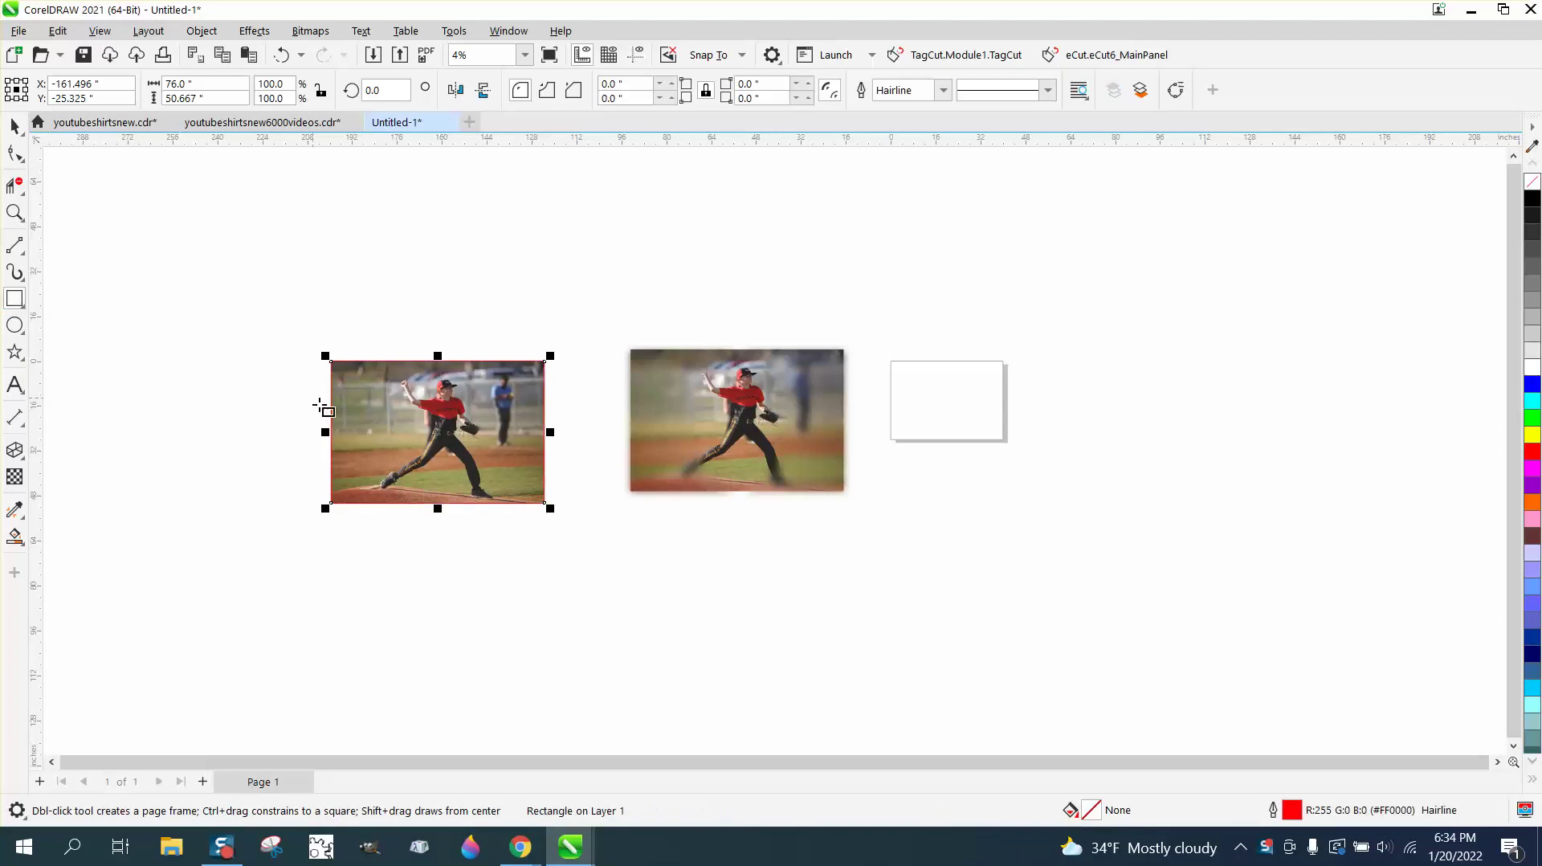
left_click(15, 127)
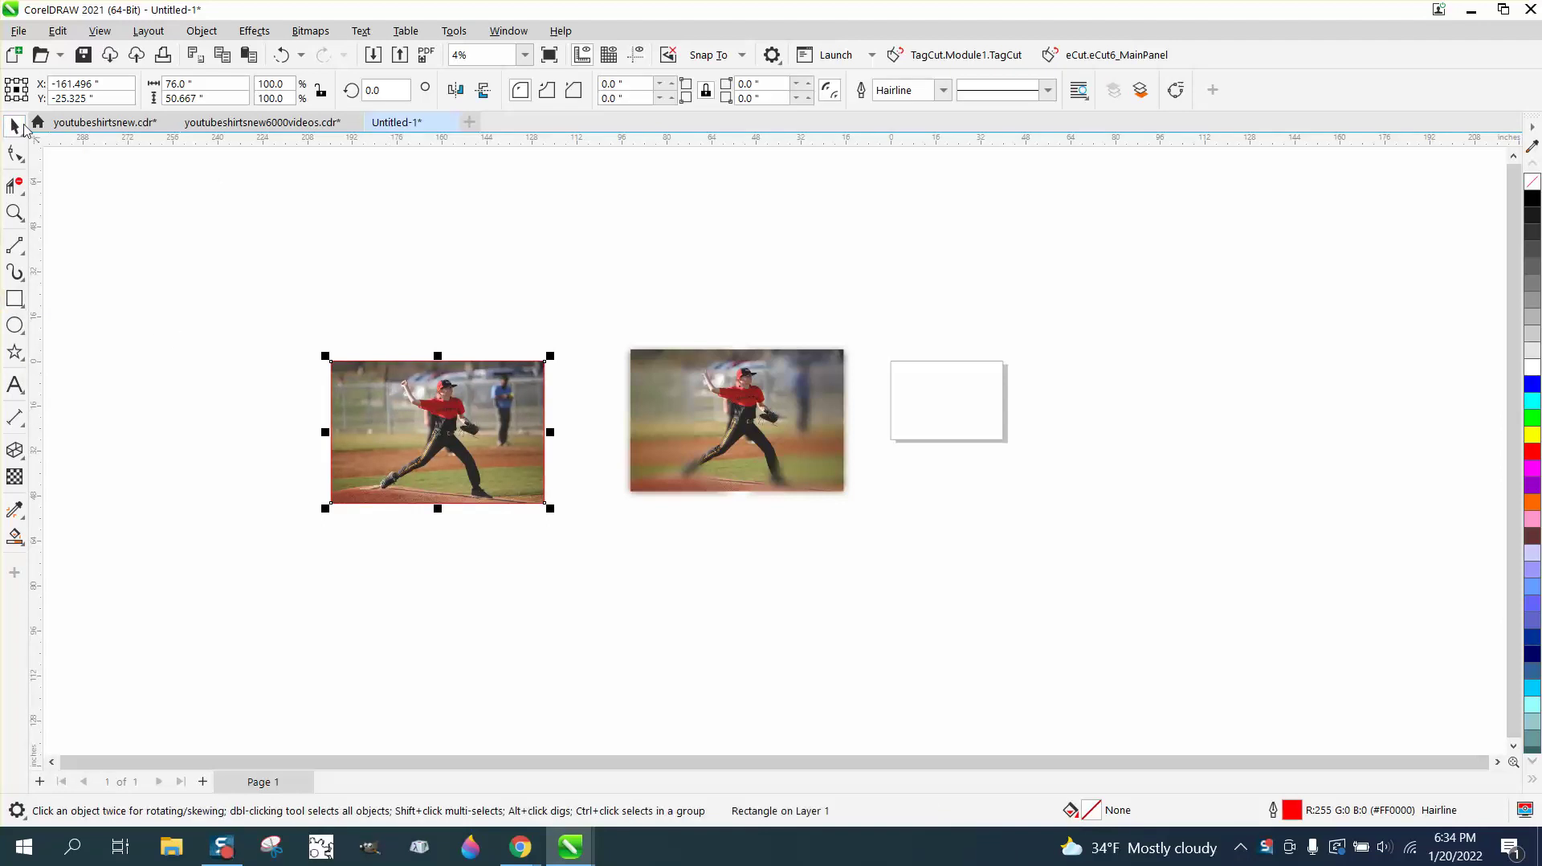
key("Down")
key("Down")
key("Down")
key("Down")
key("Down")
key("Down")
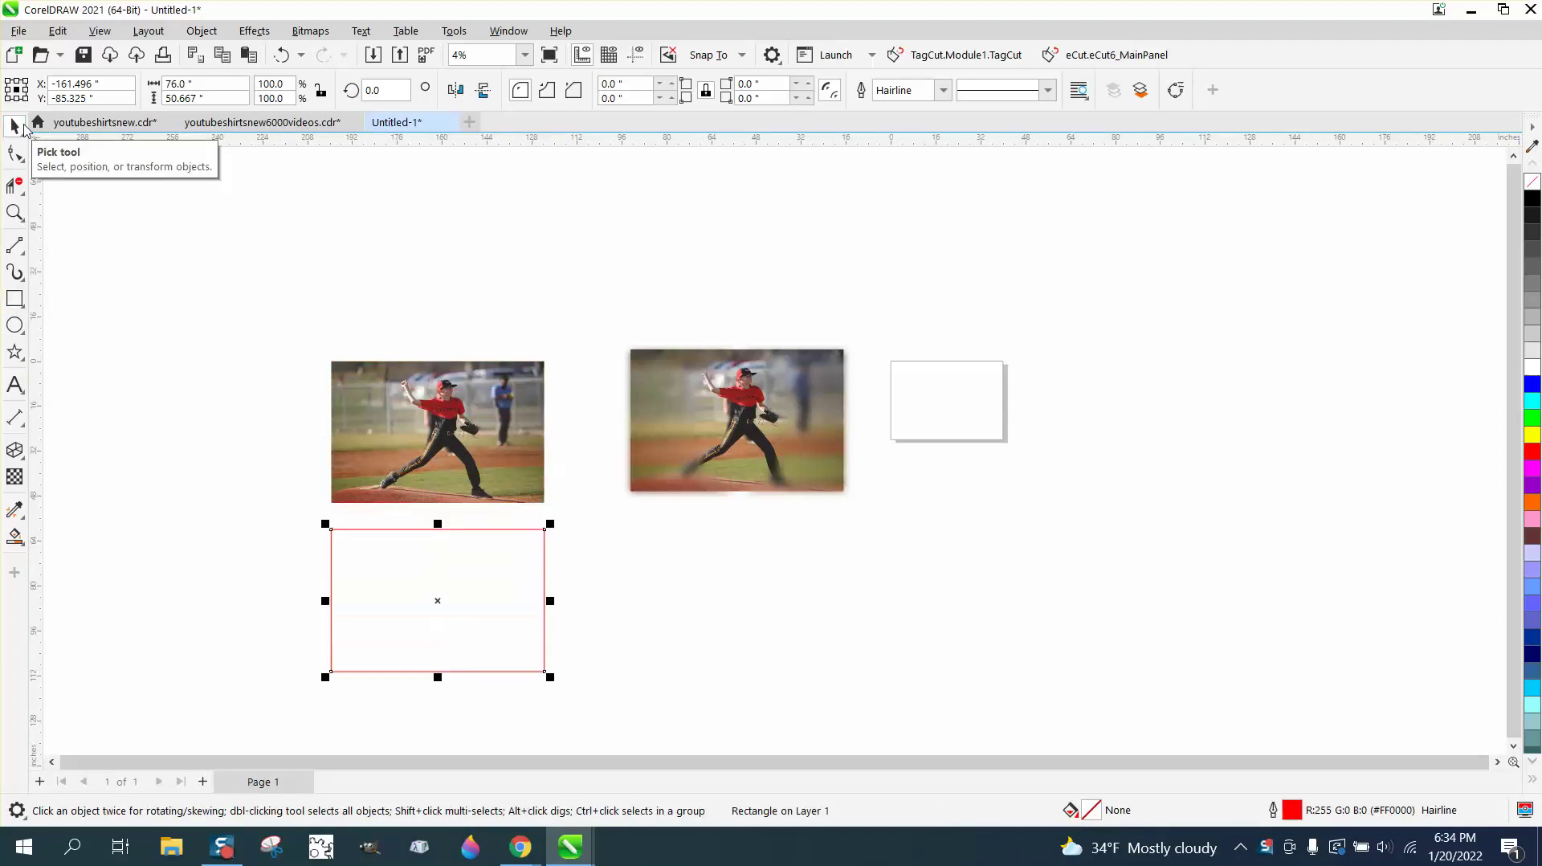
Draw an ellipse around the pitcher on the sharp photo and delete the stray tiny ellipse
left_click(14, 213)
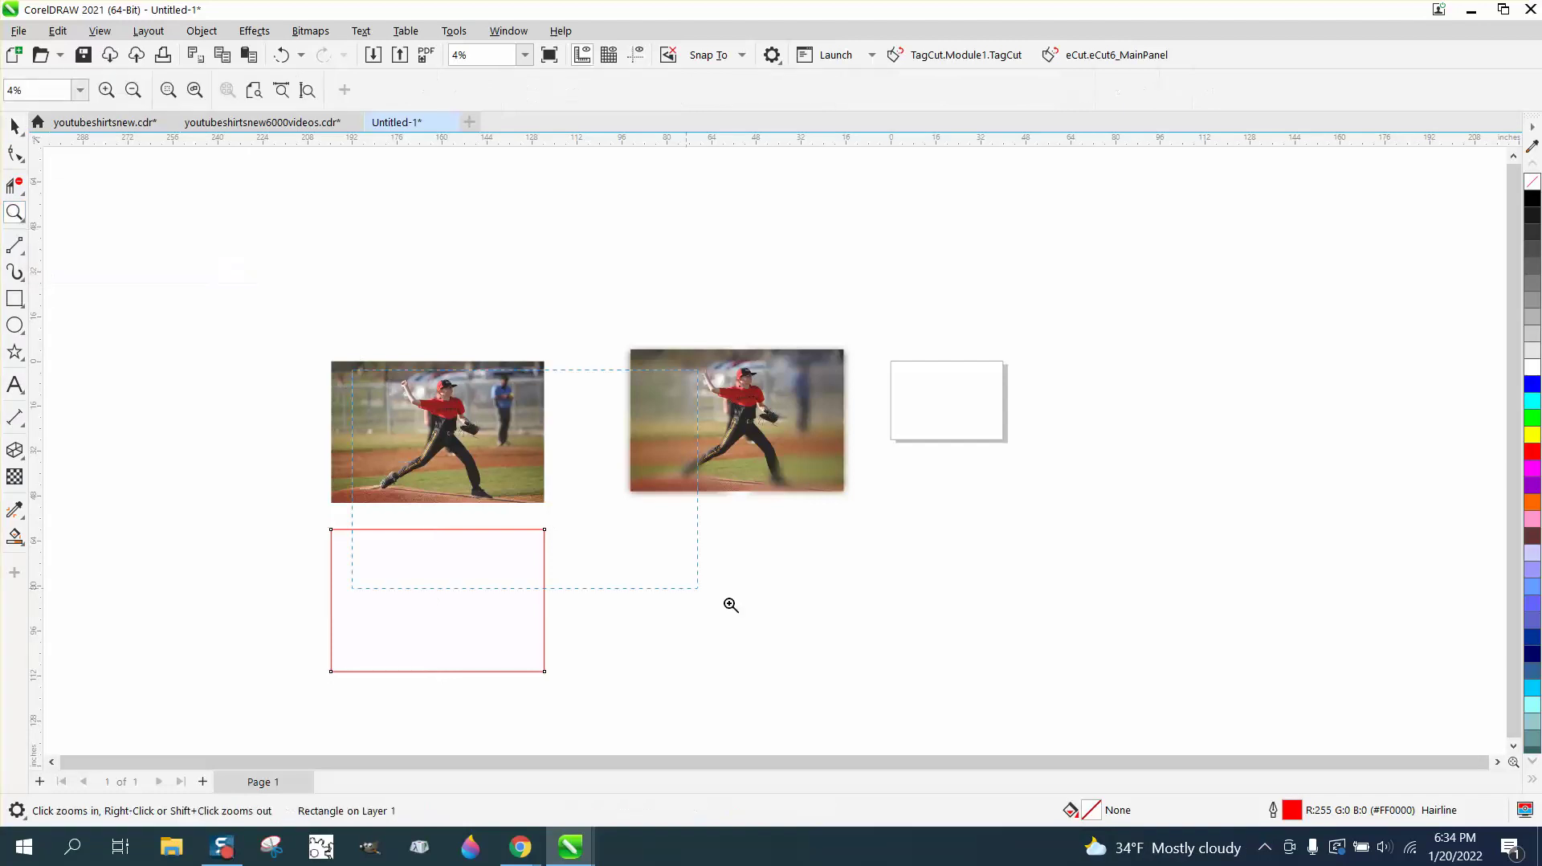
left_click_drag(731, 604, 697, 588)
left_click(14, 324)
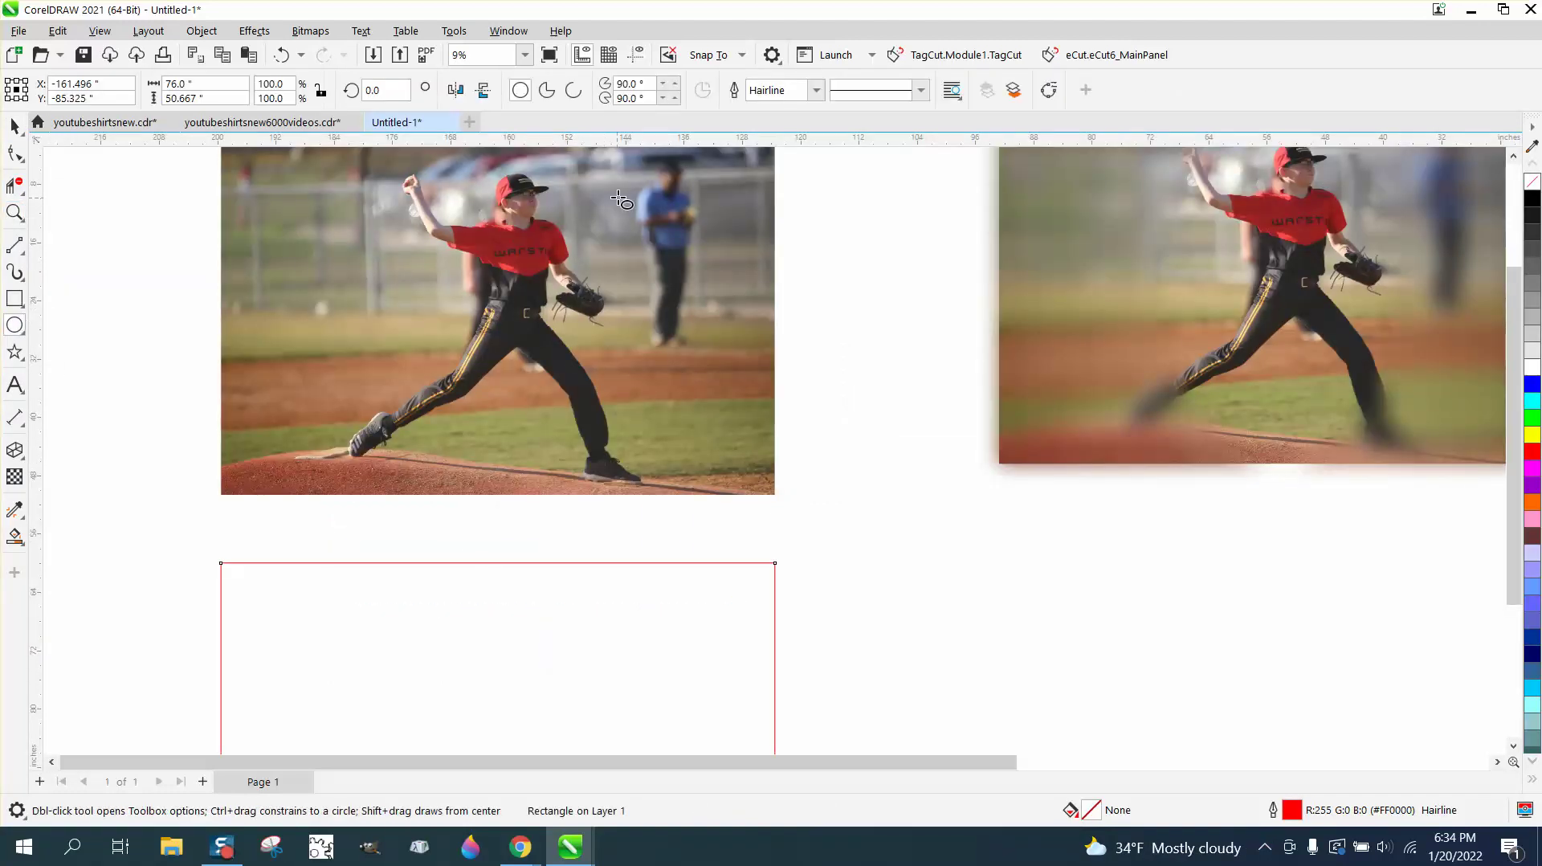
left_click_drag(652, 178, 354, 469)
left_click_drag(508, 167, 510, 184)
left_click(15, 126)
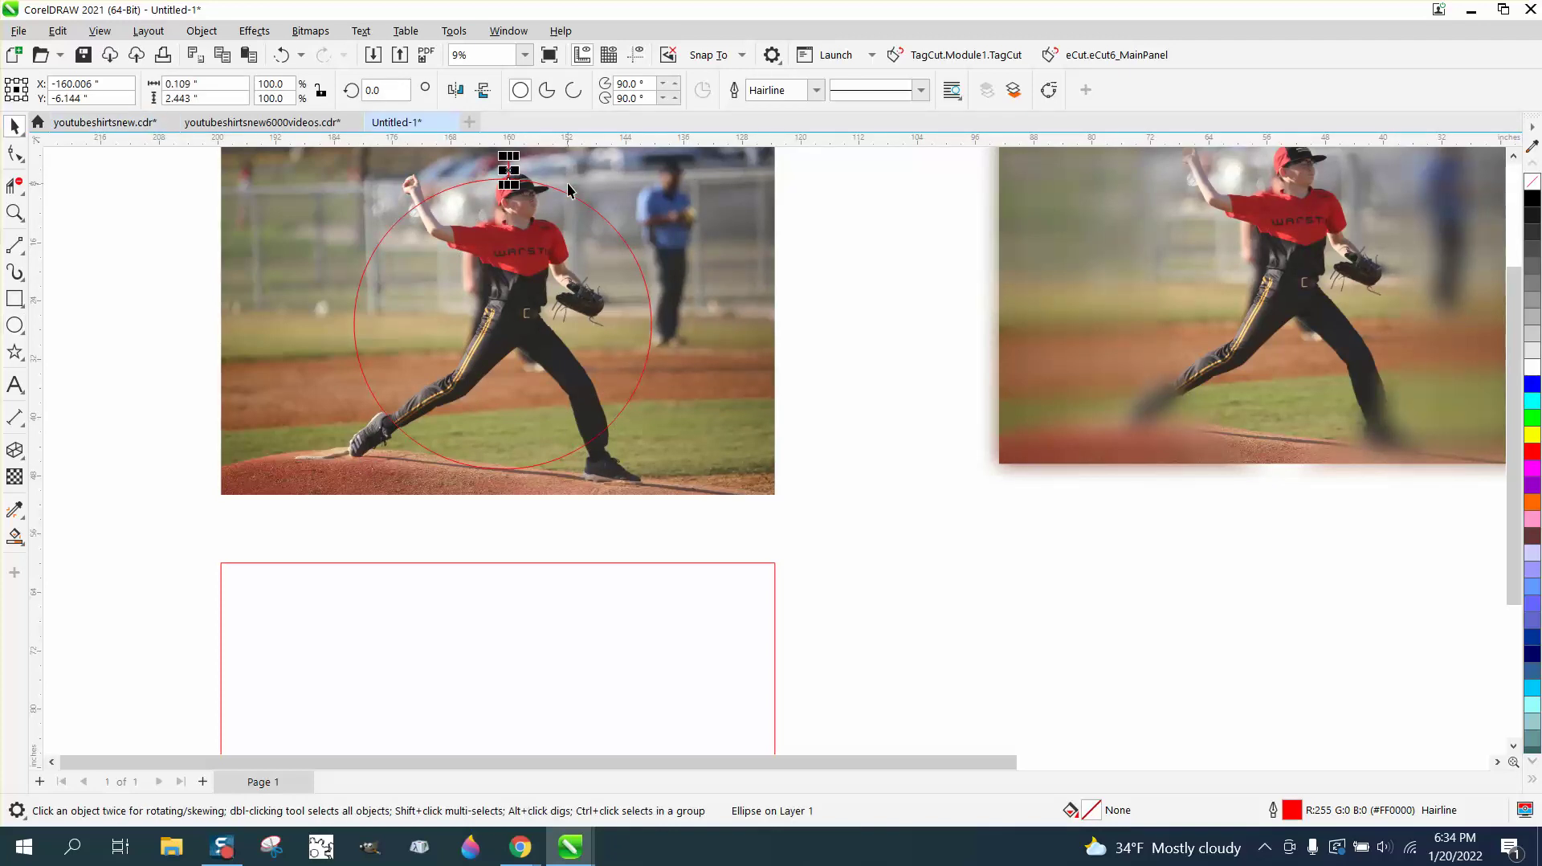
key("Delete")
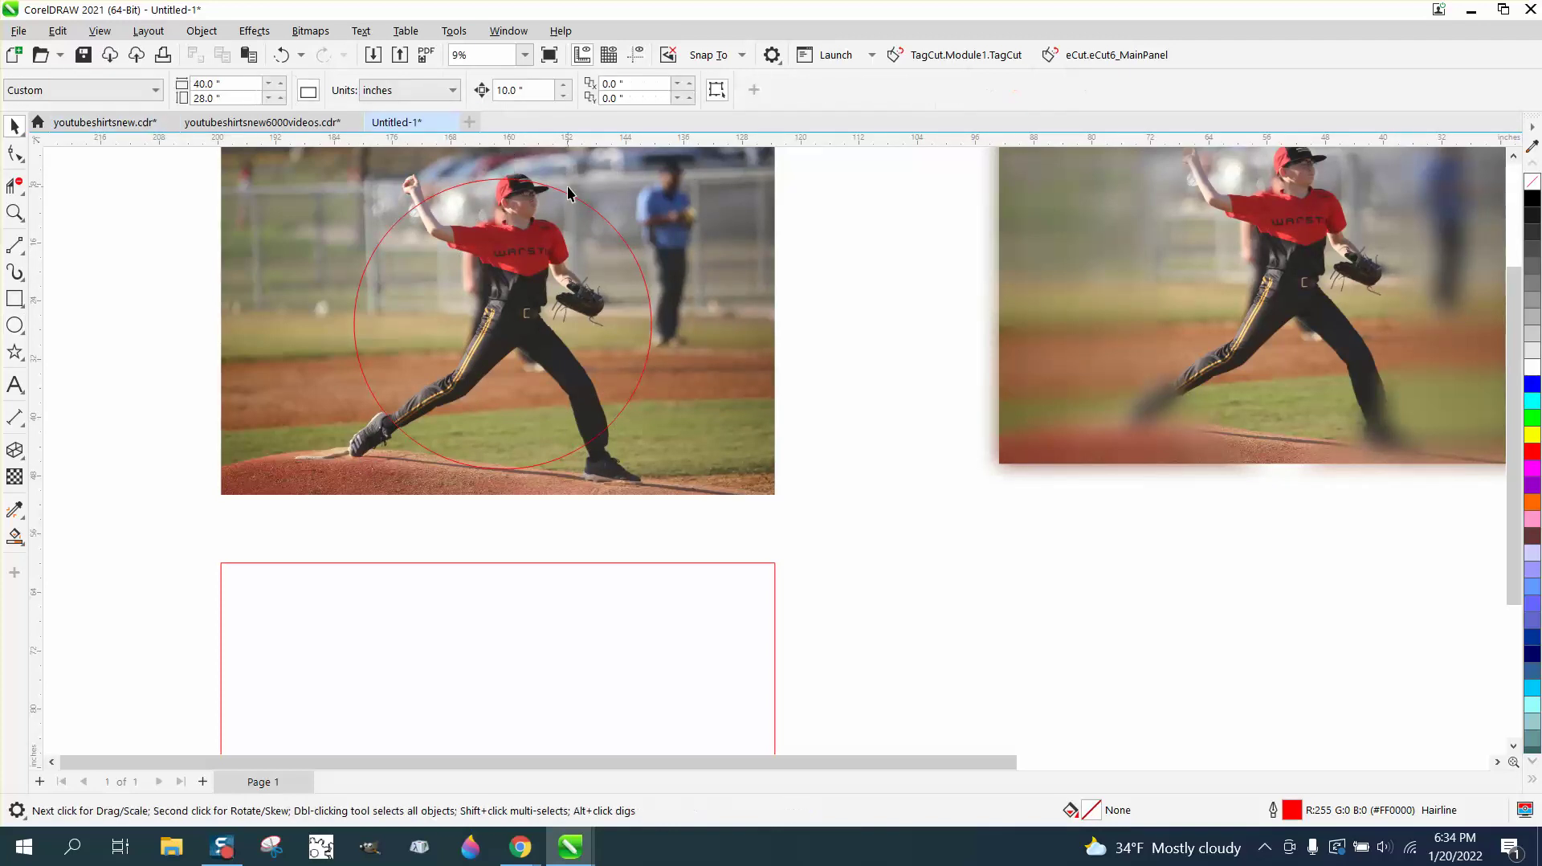
Reposition and stretch the ellipse into a tall oval about 40.8 by 50.7 inches over the pitcher
left_click(496, 181)
left_click_drag(504, 184, 502, 158)
left_click_drag(500, 448, 498, 546)
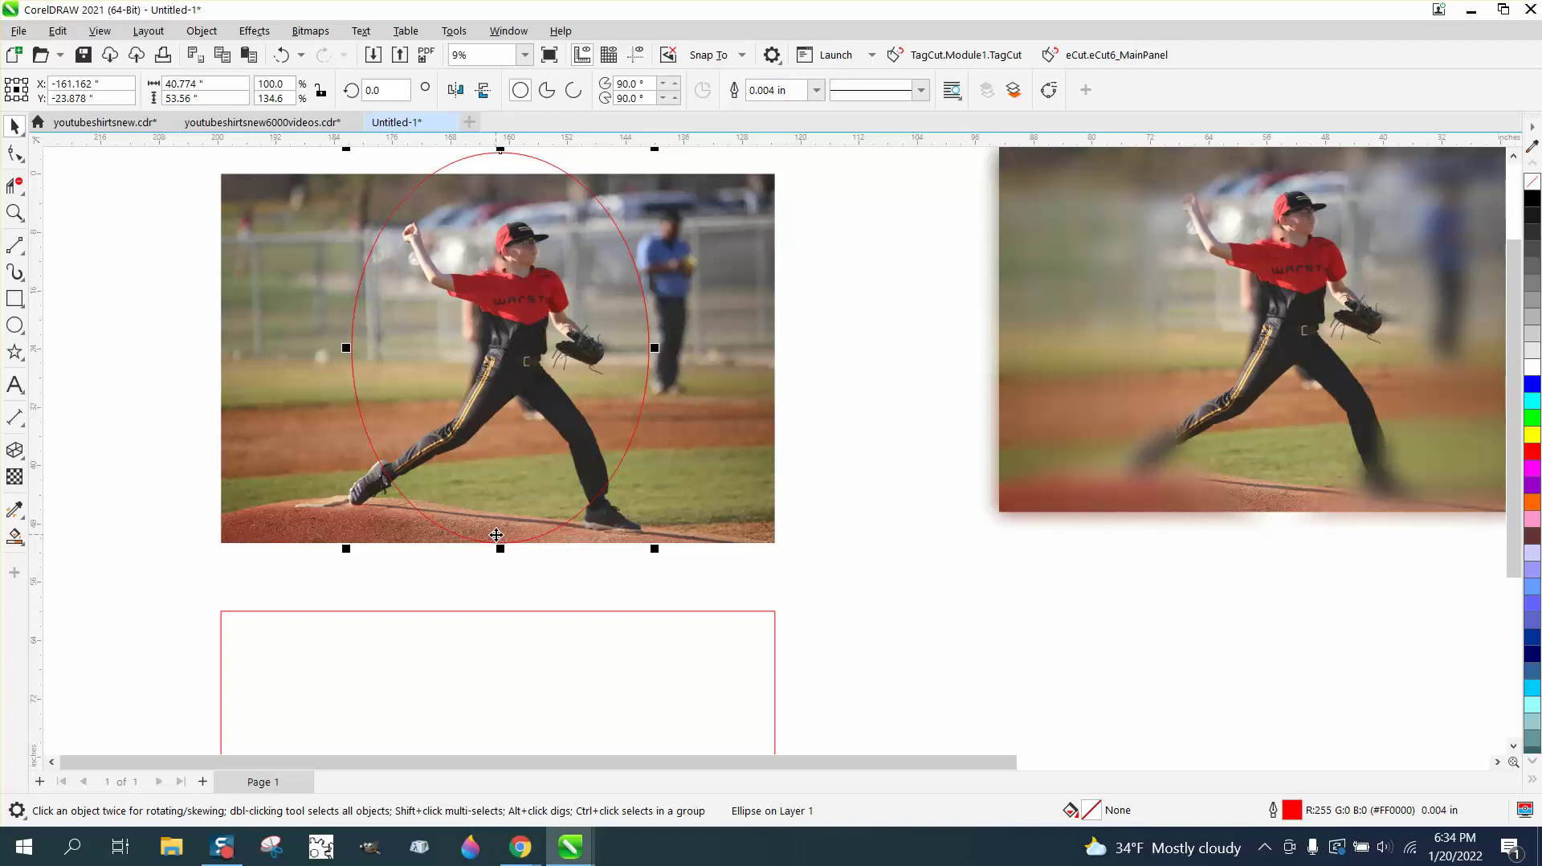
left_click_drag(501, 149, 498, 168)
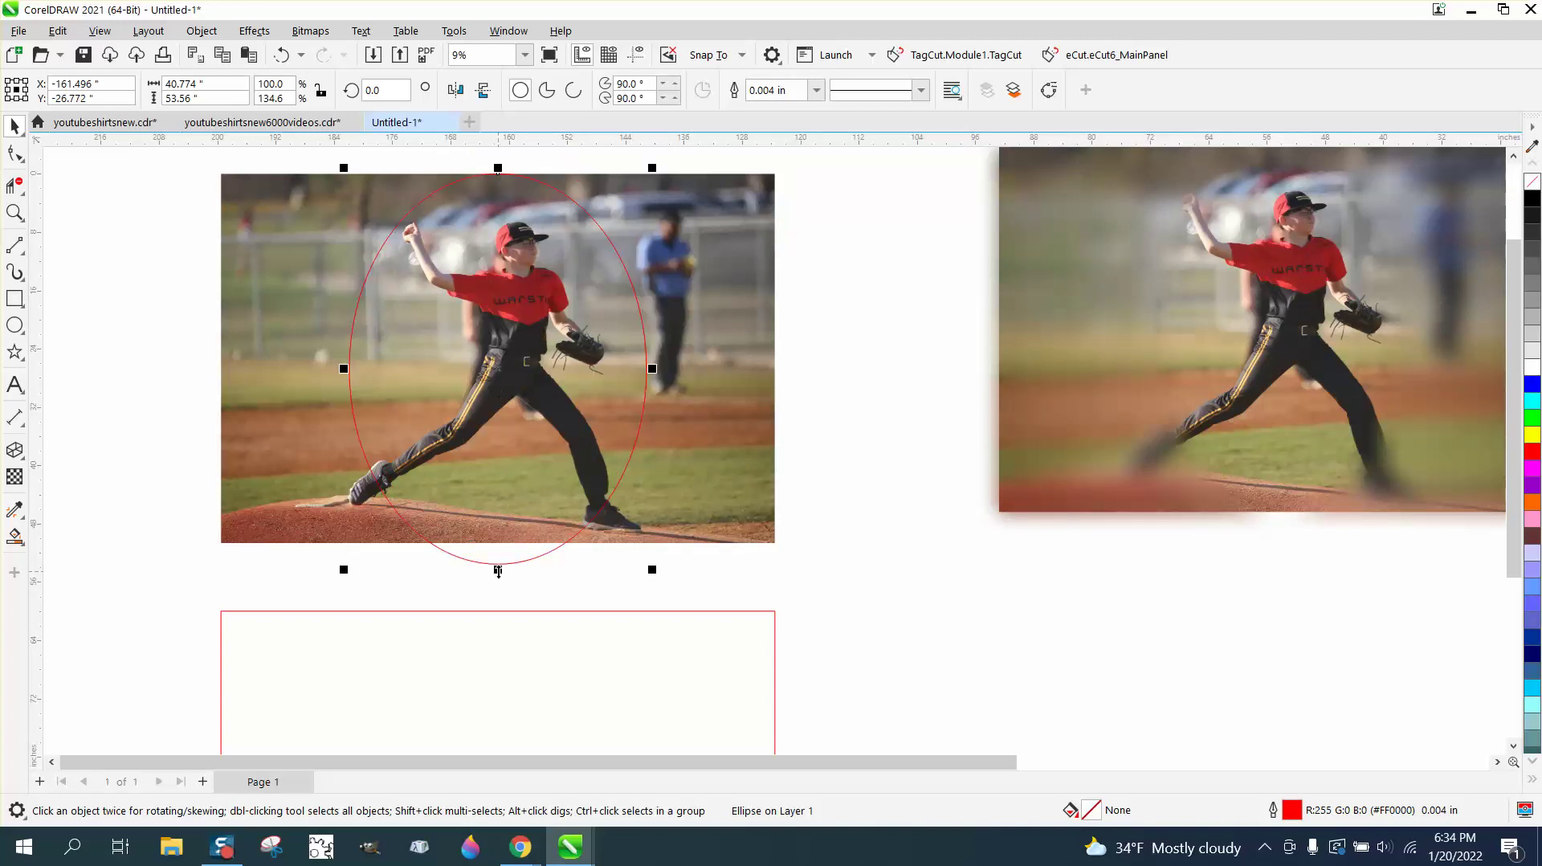
left_click_drag(498, 571, 498, 548)
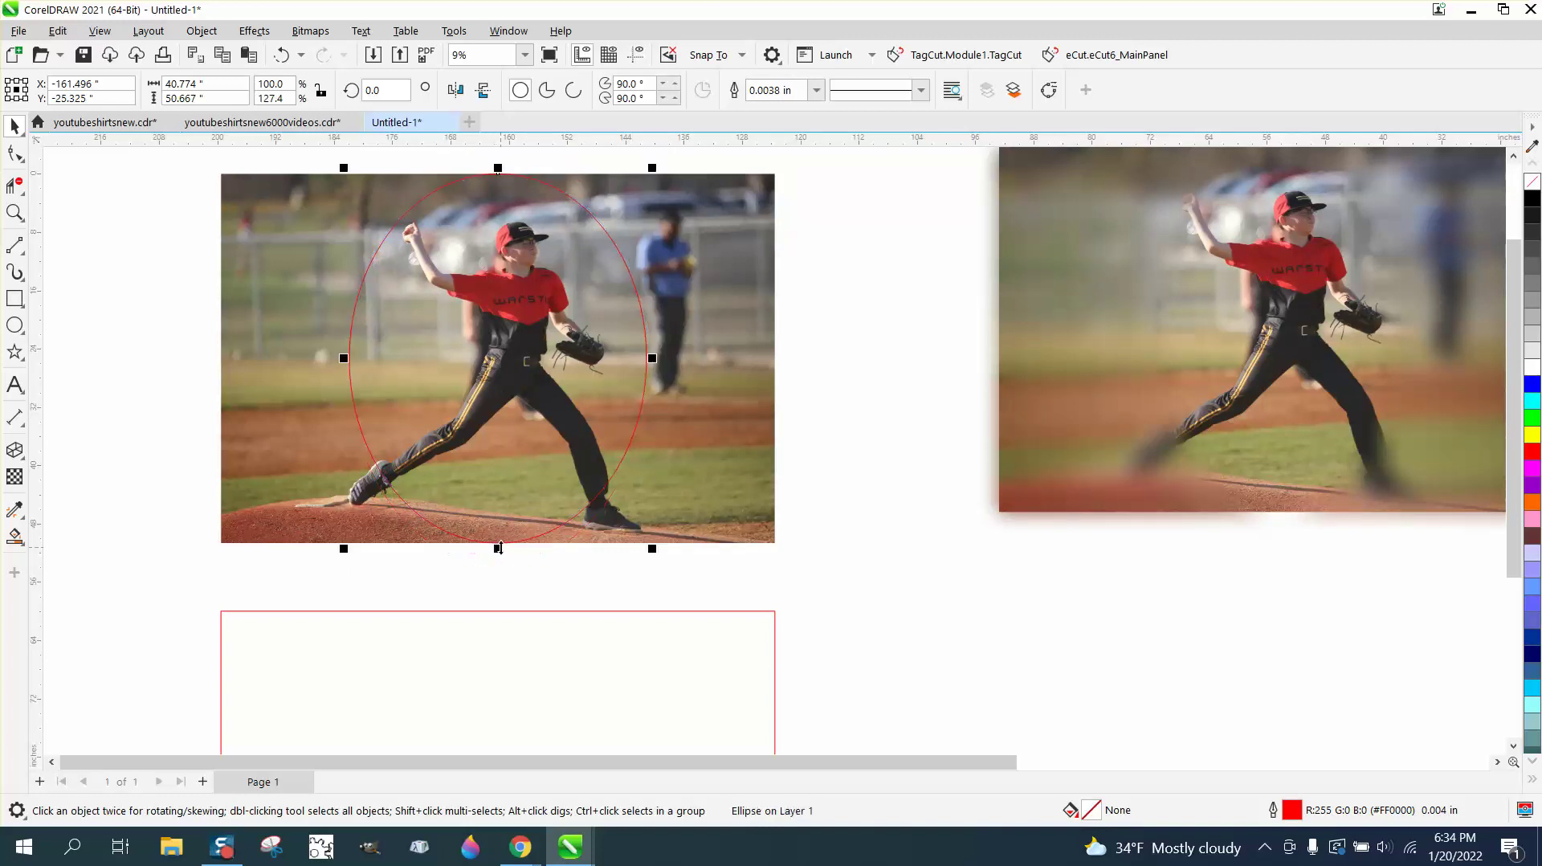
scroll(498, 548, "down", 2)
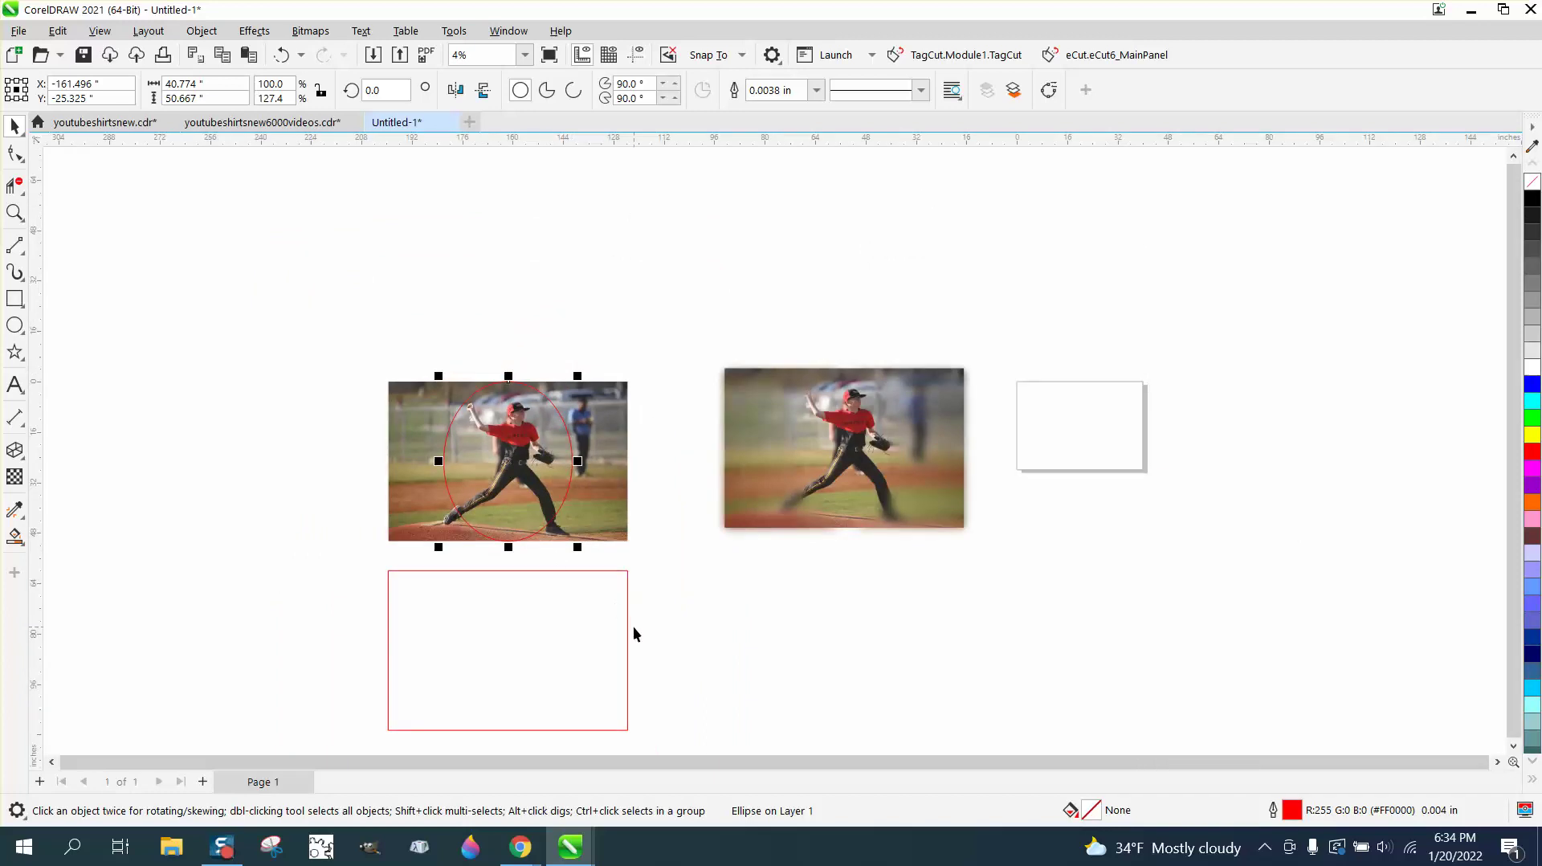
Move the oval down into the empty rectangle, trying a grey Smart Fill and undoing it
key("Down")
key("Down")
key("Down")
key("Down")
key("Down")
key("Down")
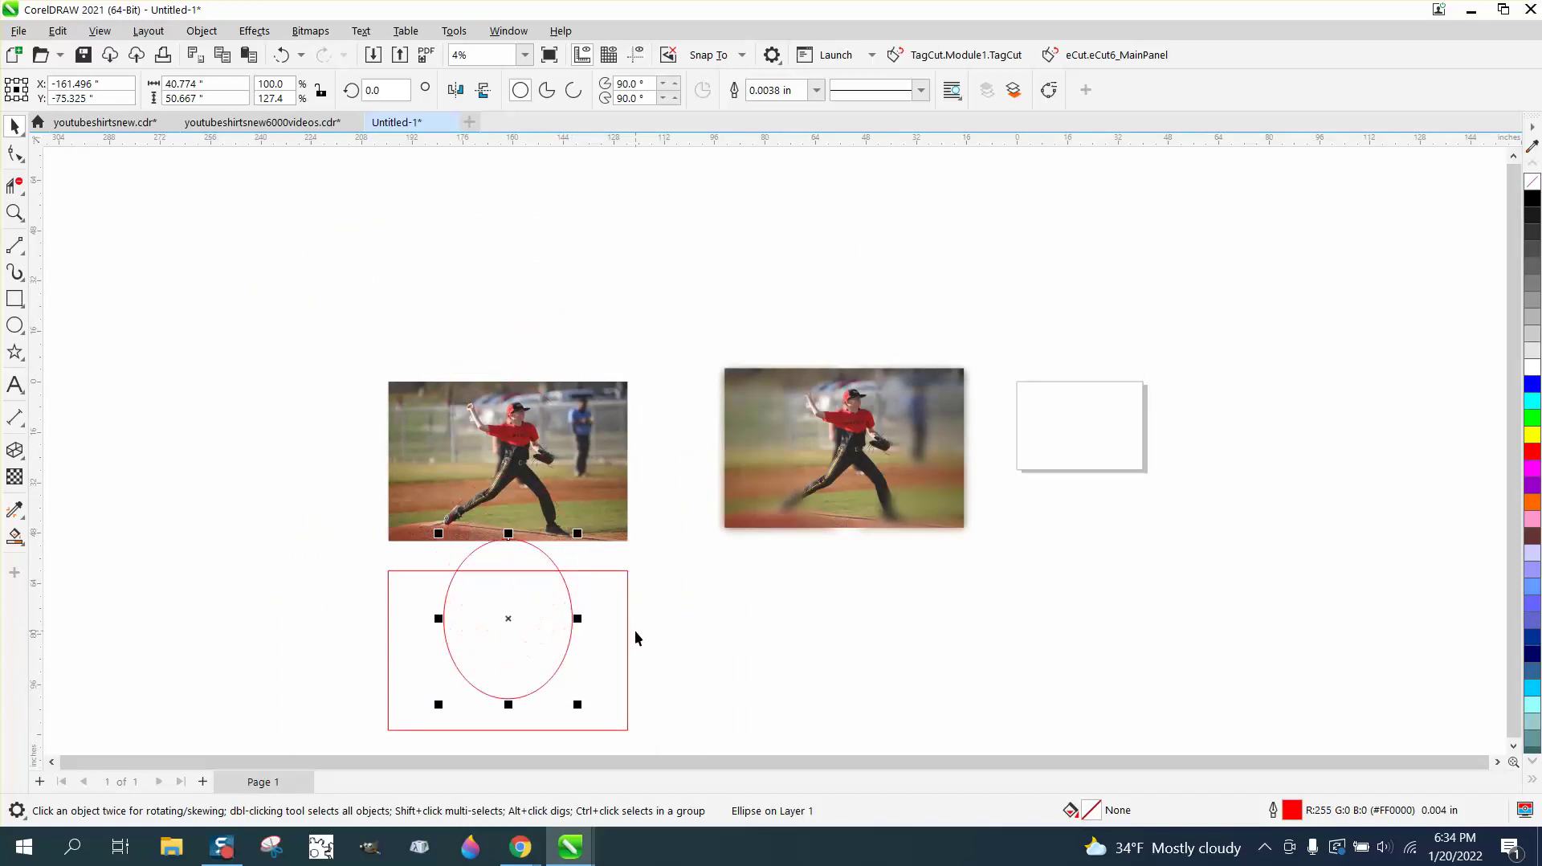
scroll(634, 628, "down", 1)
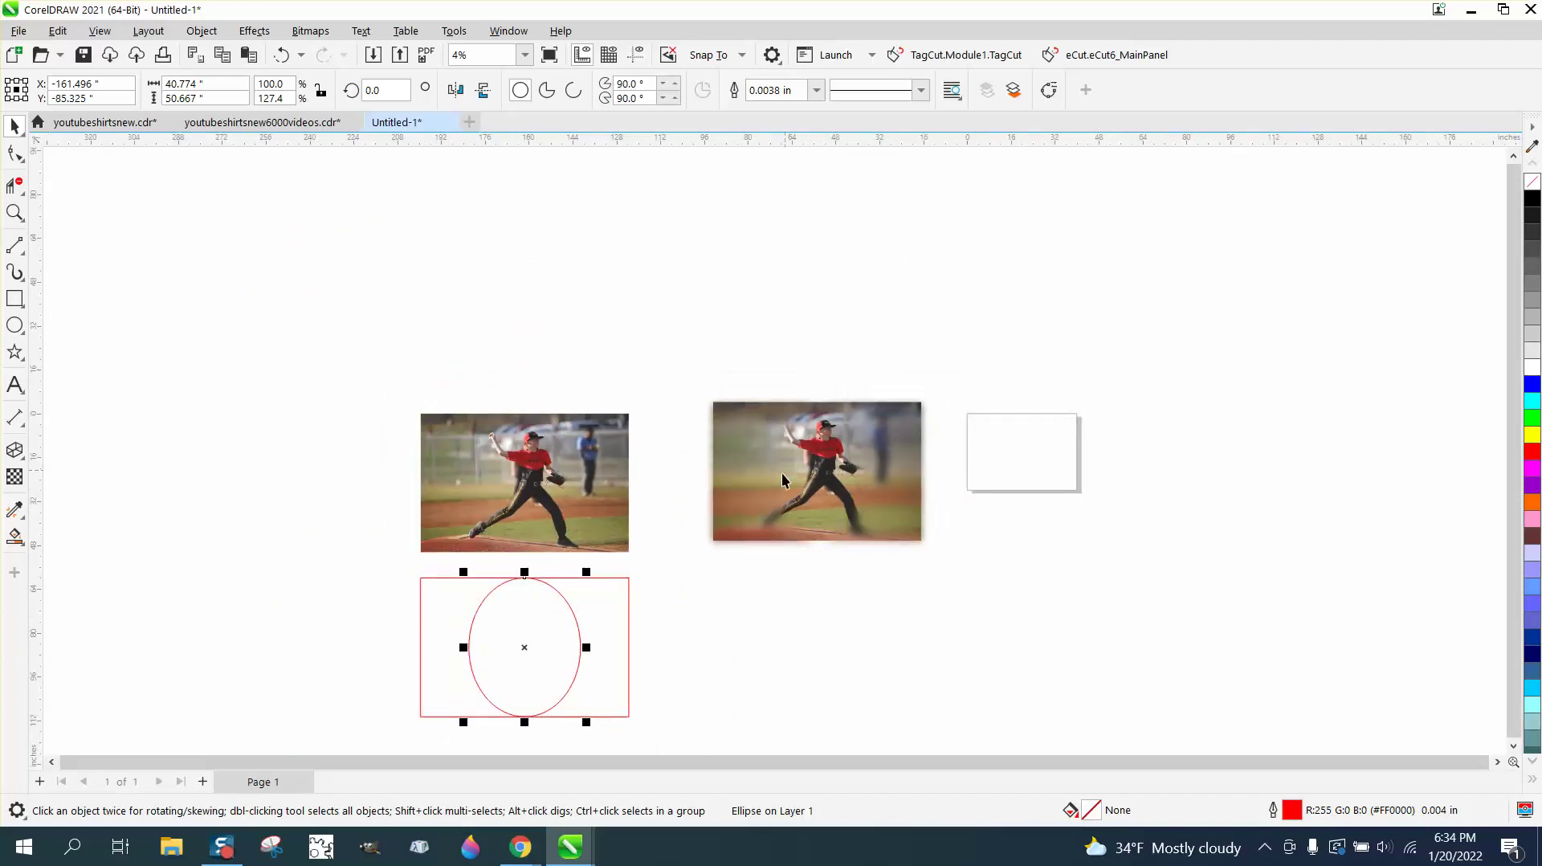
left_click(18, 540)
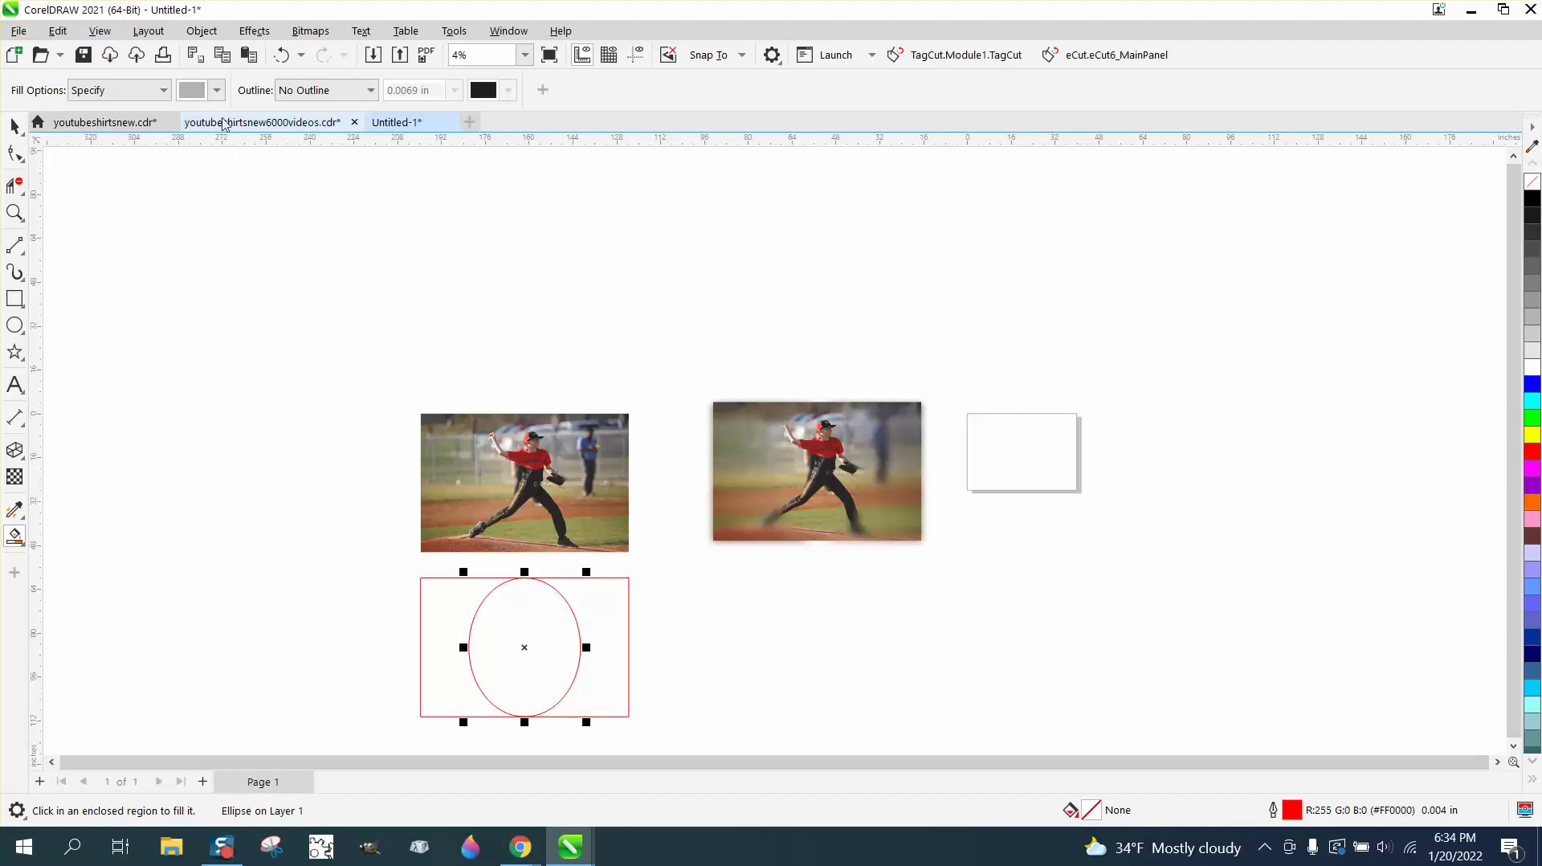
left_click(438, 601)
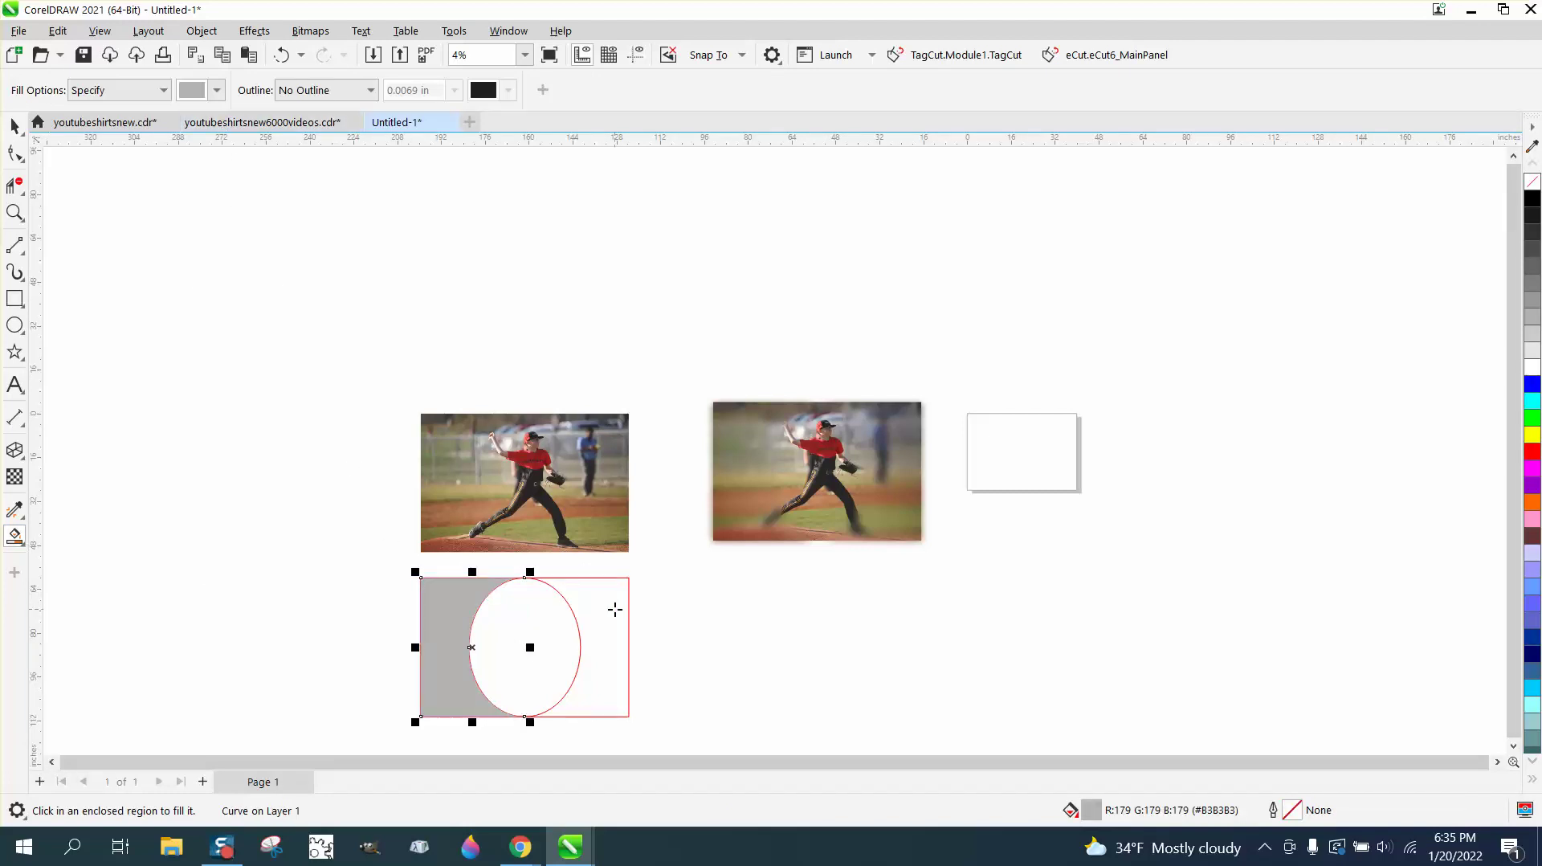
left_click(284, 59)
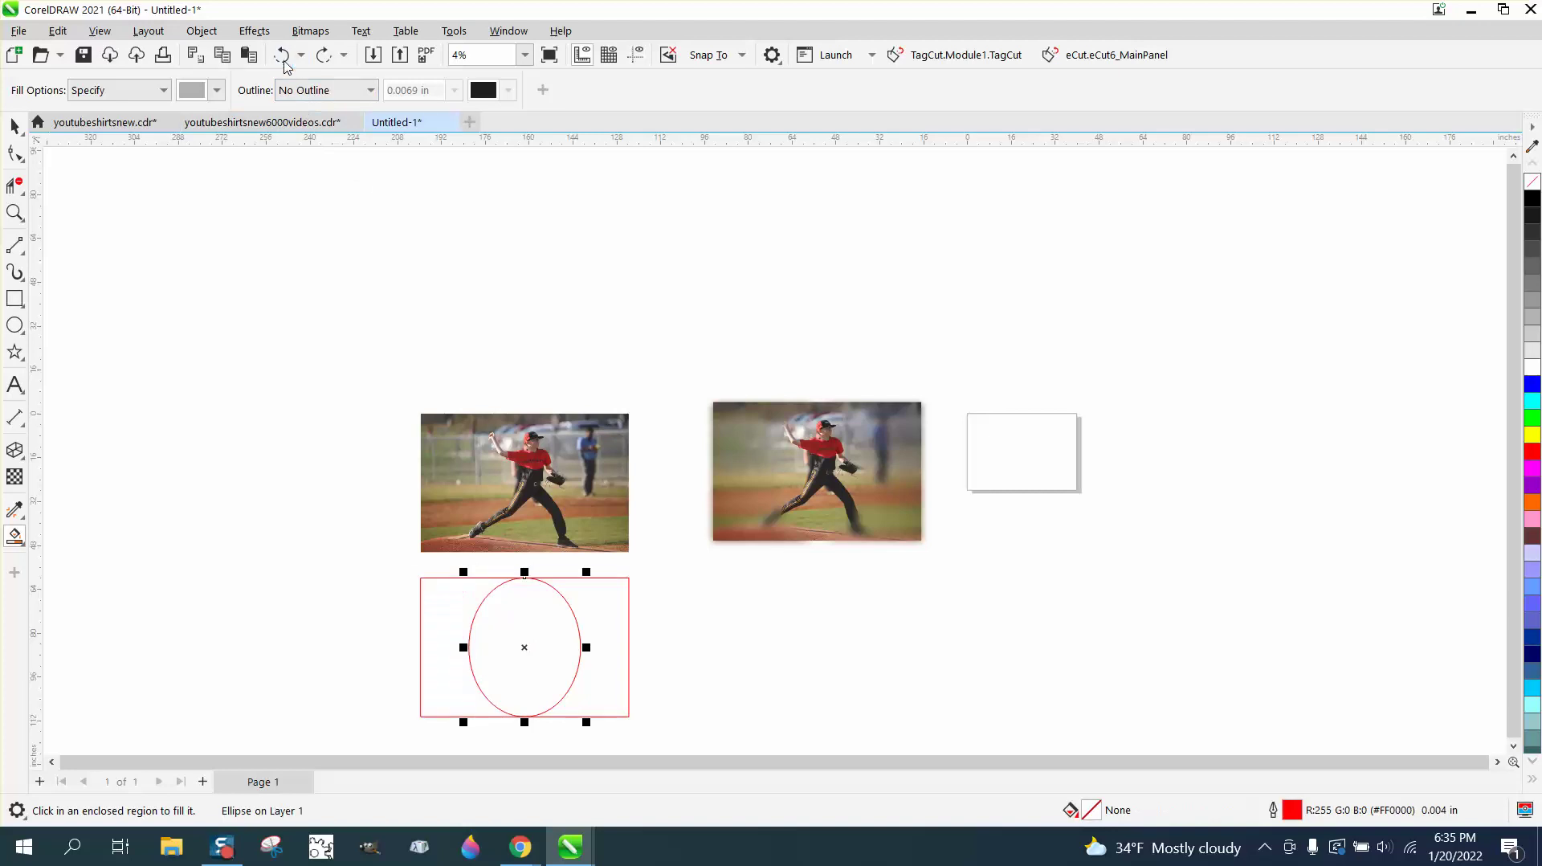
Align the oval's top with the rectangle, shorten it to about 48.7 inches, and select both shapes
left_click(15, 210)
left_click_drag(482, 562, 606, 630)
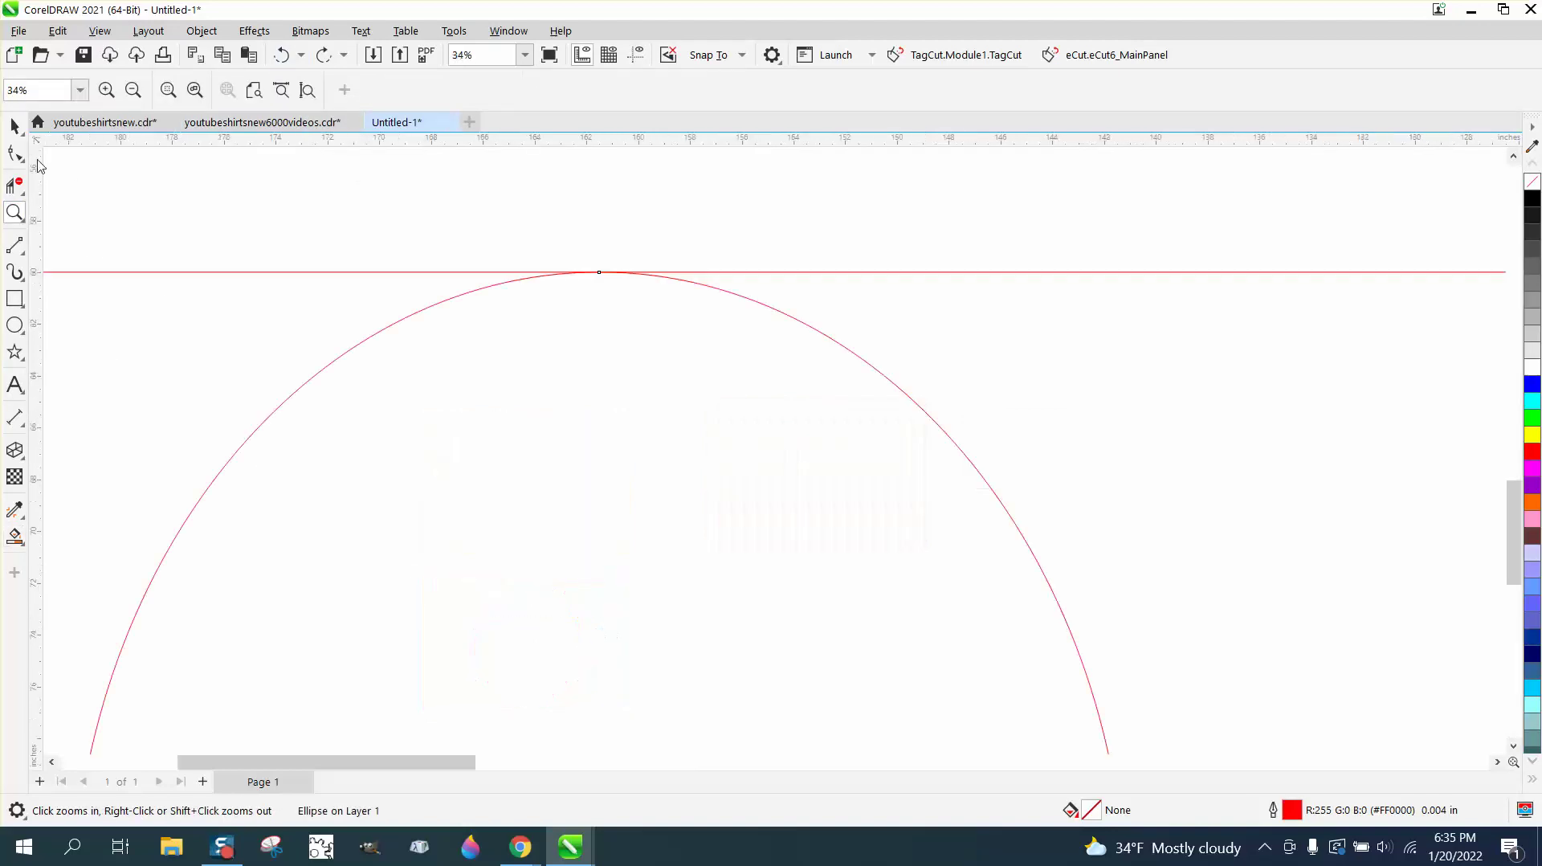
key("space")
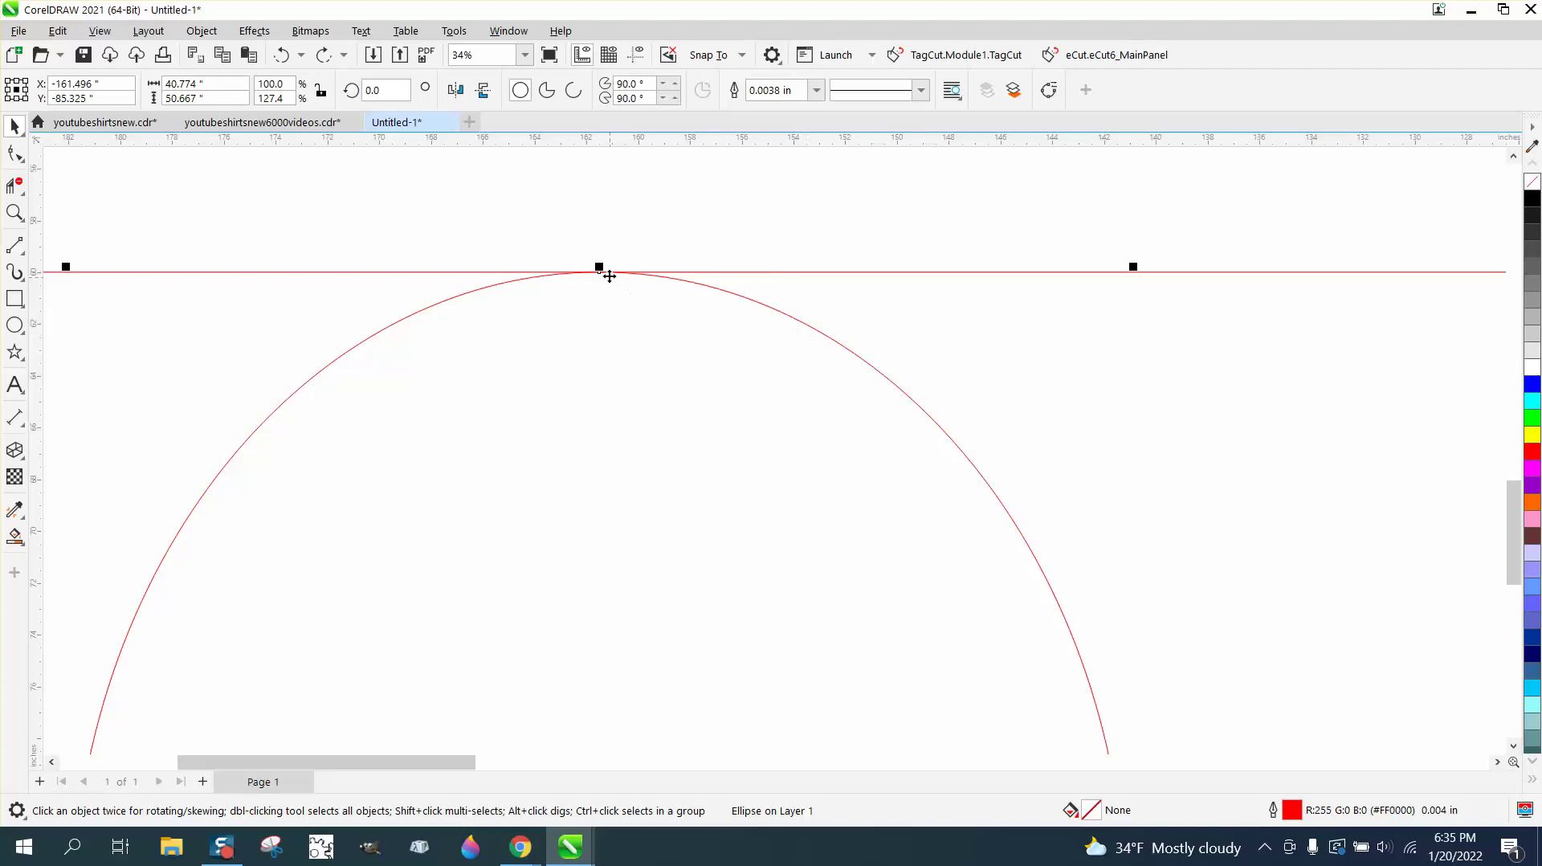
left_click_drag(608, 273, 611, 283)
scroll(595, 286, "down", 2)
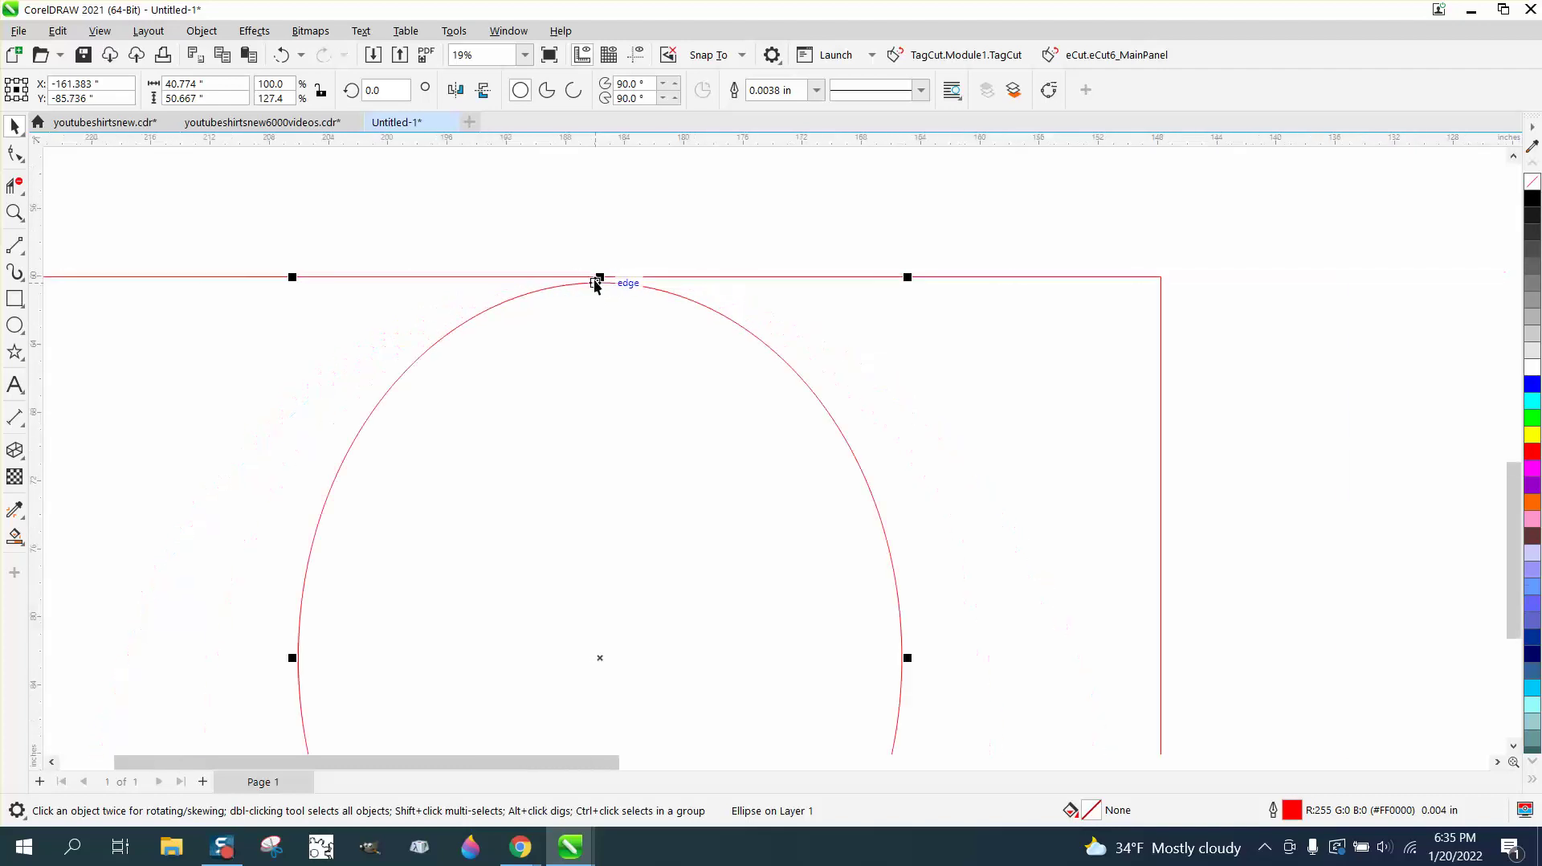
scroll(595, 286, "down", 2)
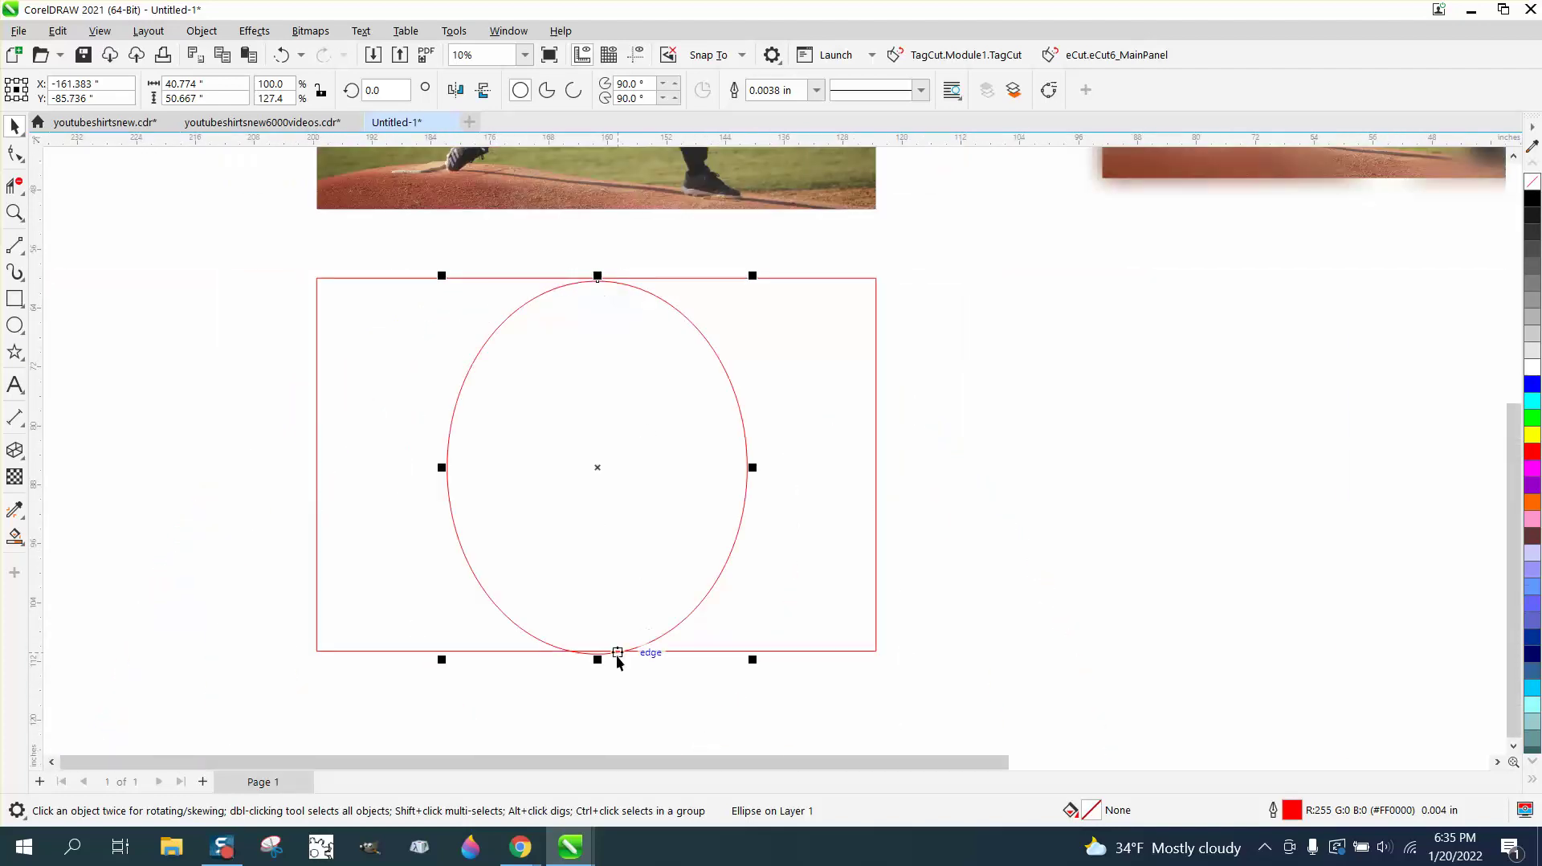
left_click_drag(598, 658, 598, 643)
scroll(599, 642, "down", 1)
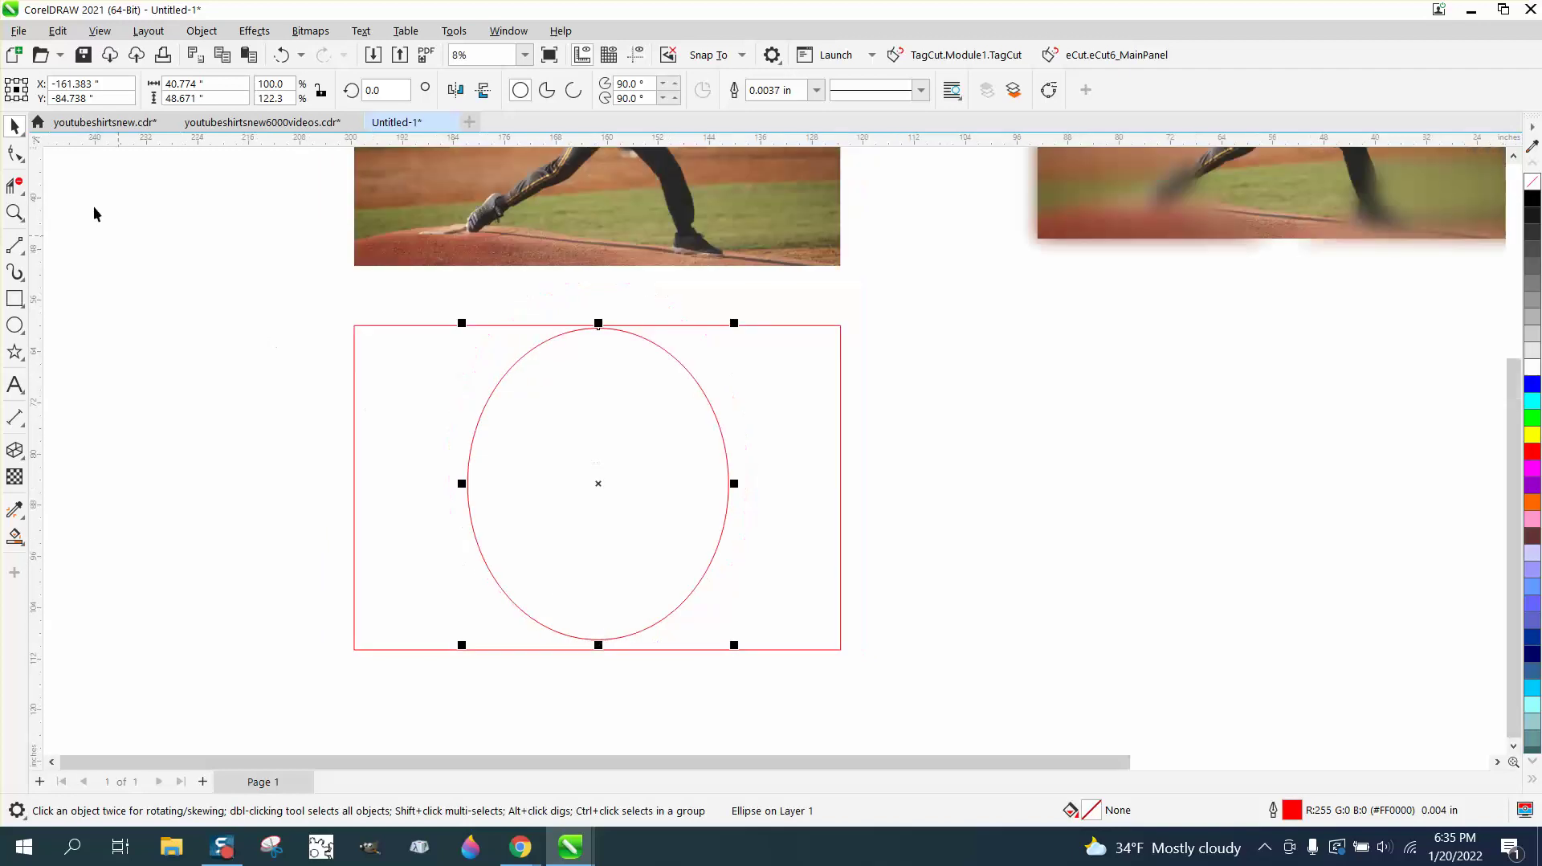
left_click_drag(254, 276, 964, 746)
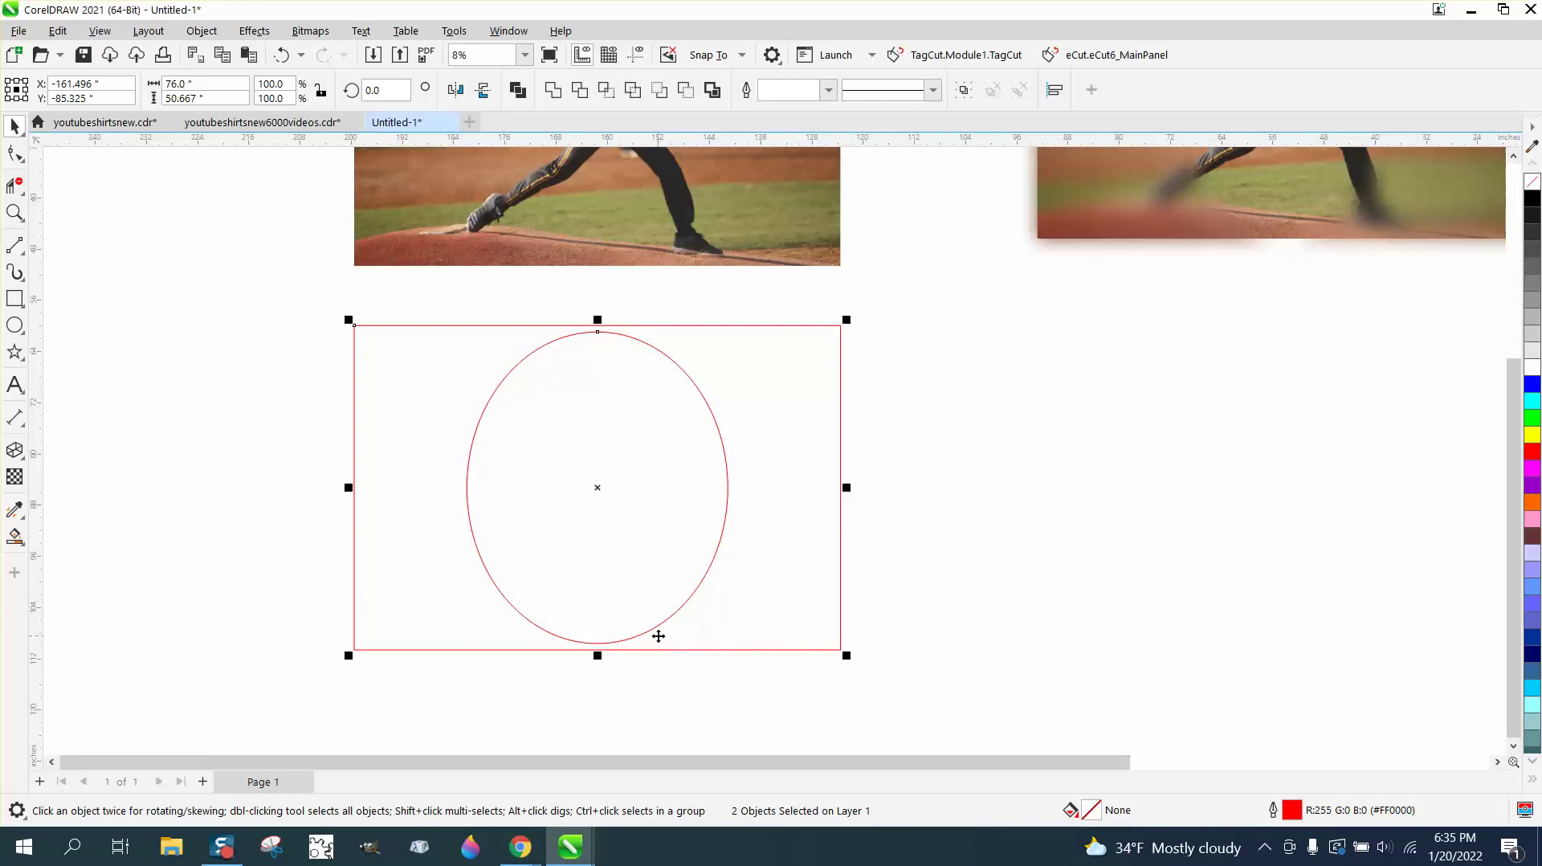
Smart Fill the area between rectangle and oval grey, move it right, and delete the red outlines
left_click(14, 537)
left_click(397, 537)
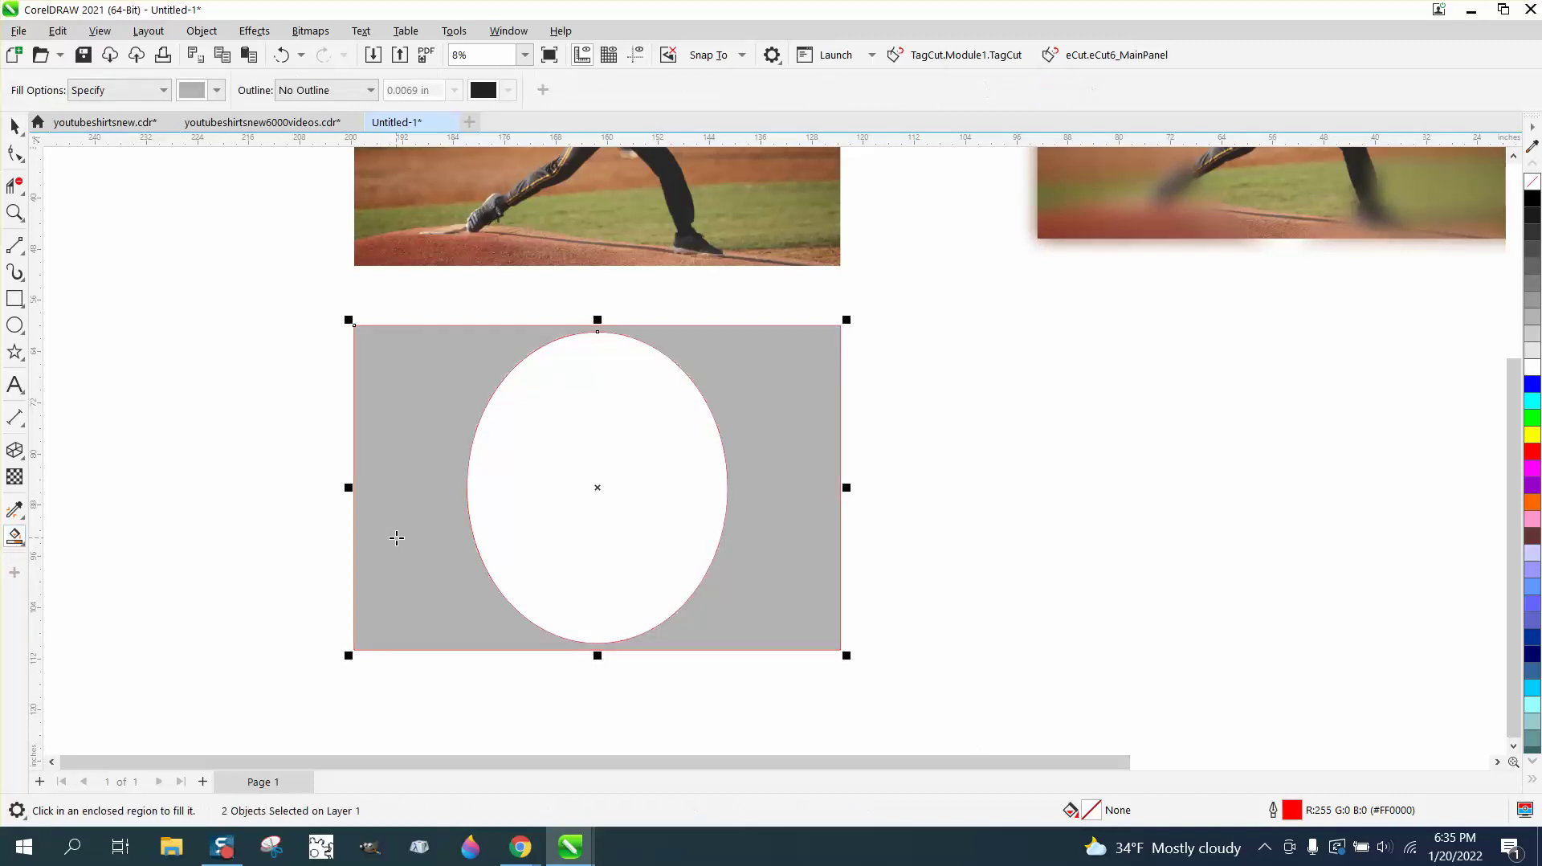
key("Right")
key("Right")
key("Right")
key("Right")
key("Right")
key("Right")
key("Right")
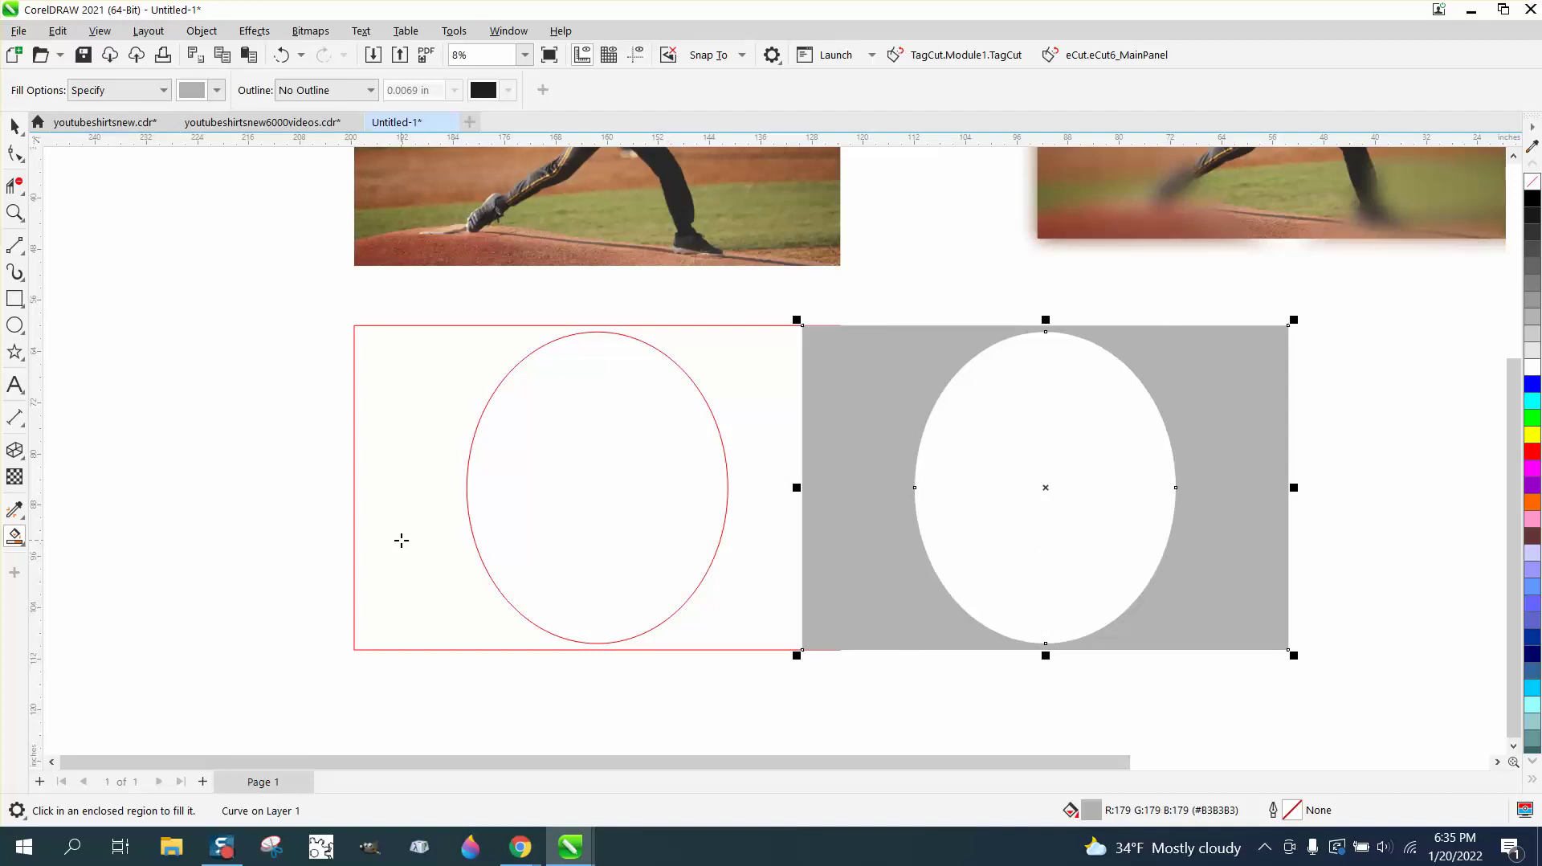
key("Right")
scroll(670, 602, "down", 1)
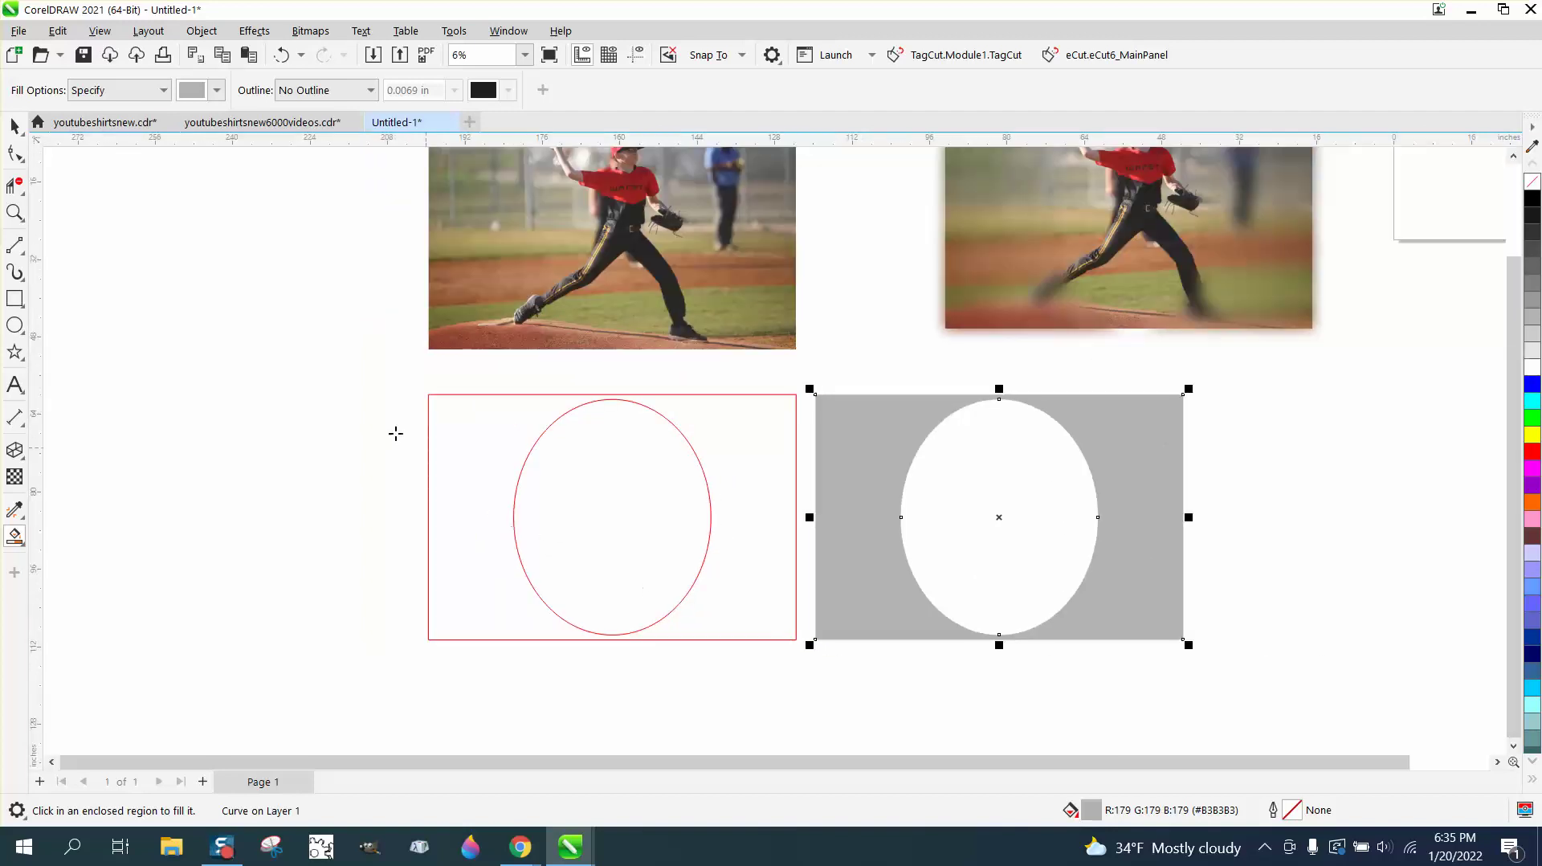
left_click(15, 126)
left_click_drag(418, 354, 813, 653)
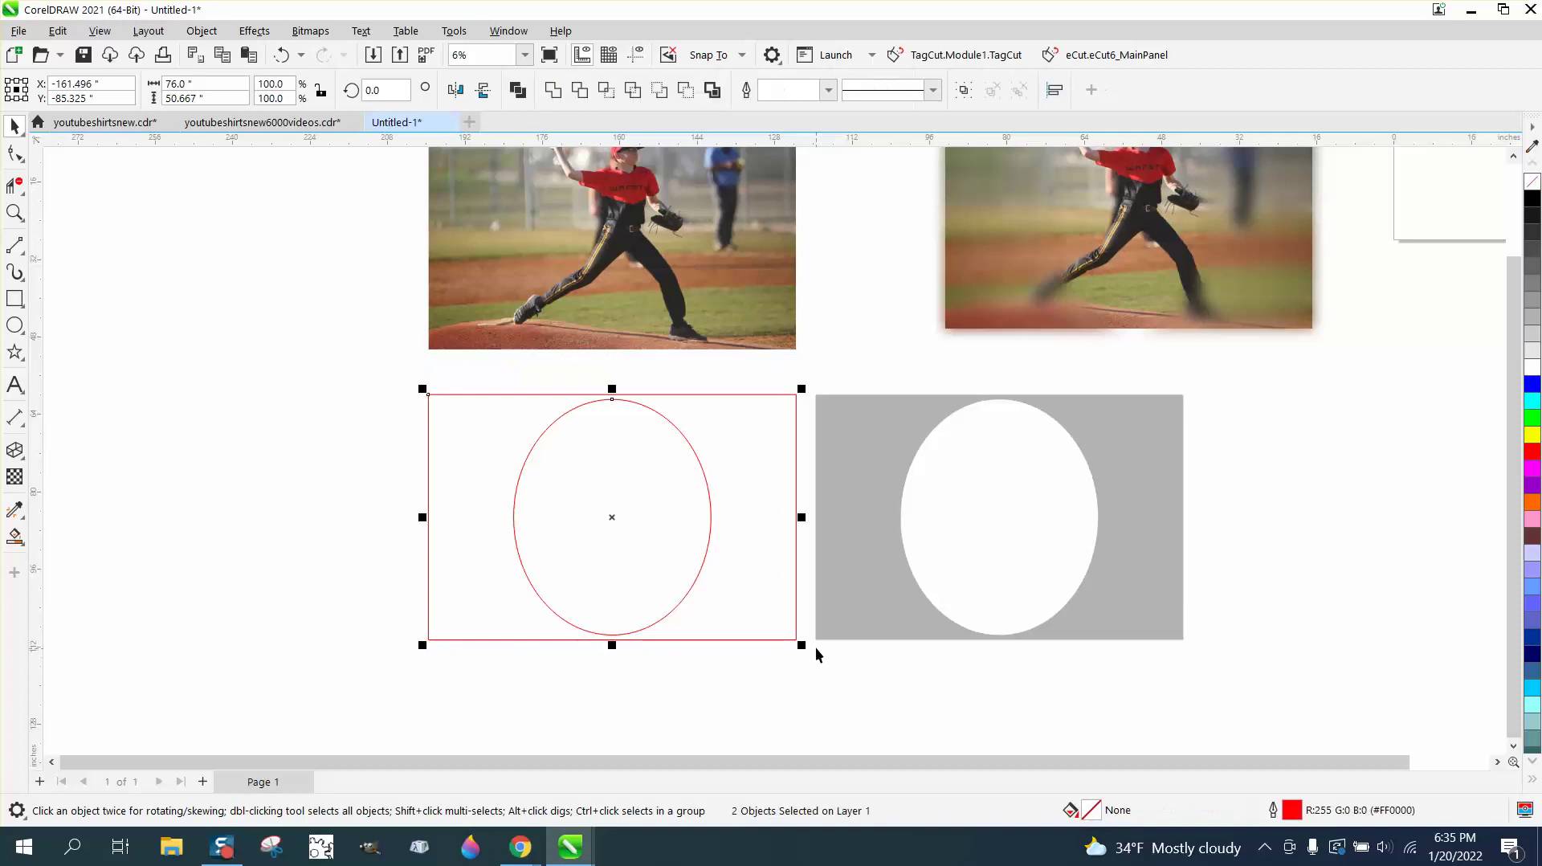
key("Delete")
Duplicate the photo, lay the grey oval-holed frame over the copy, and Intersect them
left_click(755, 321)
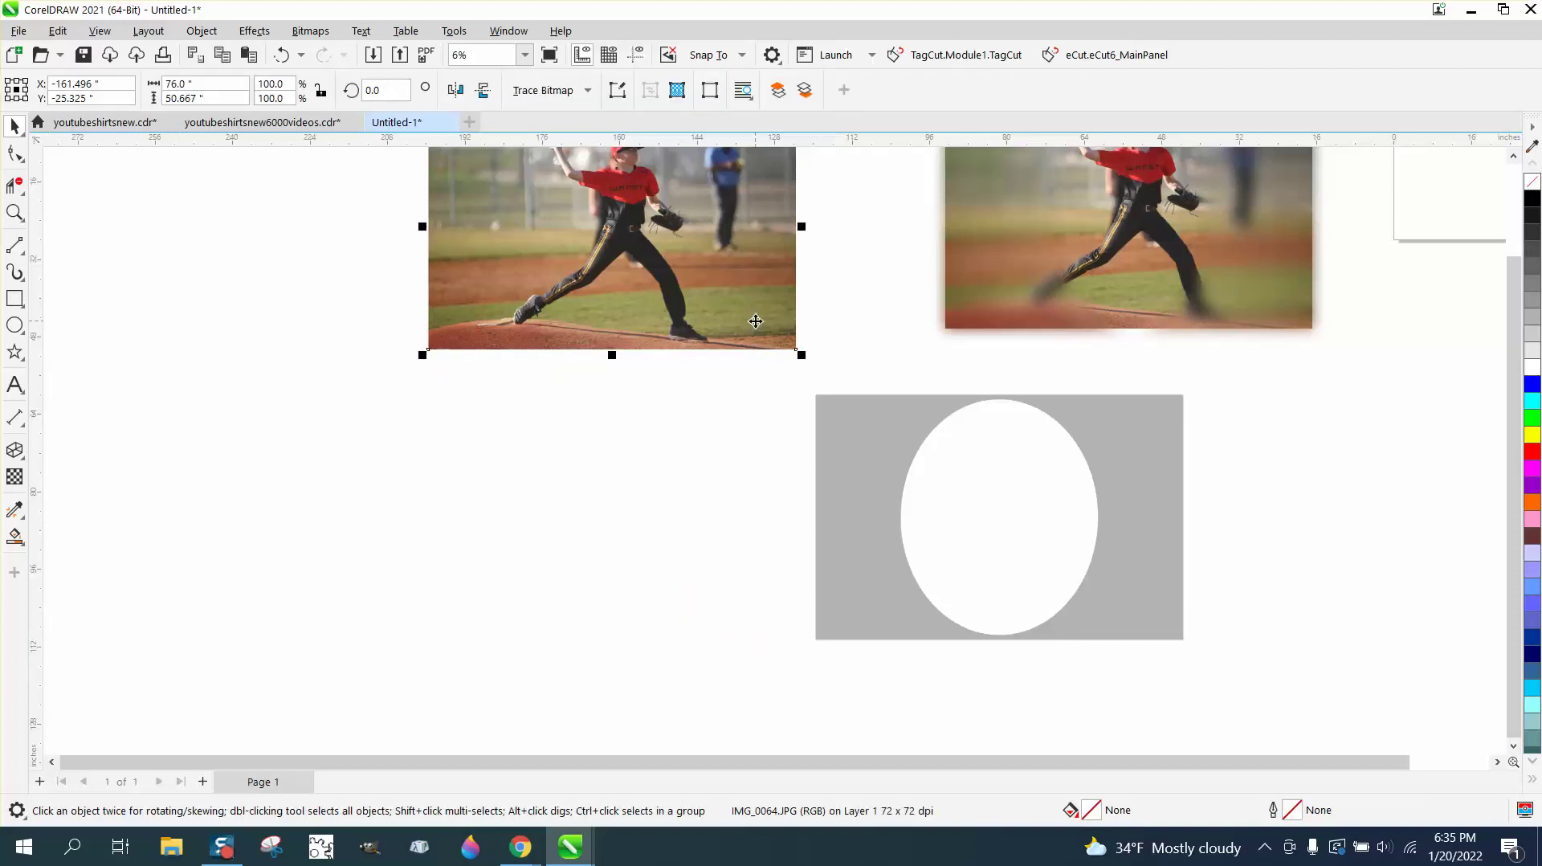
key("KP_Add")
key("Down")
key("Down")
key("Down")
key("Down")
key("Down")
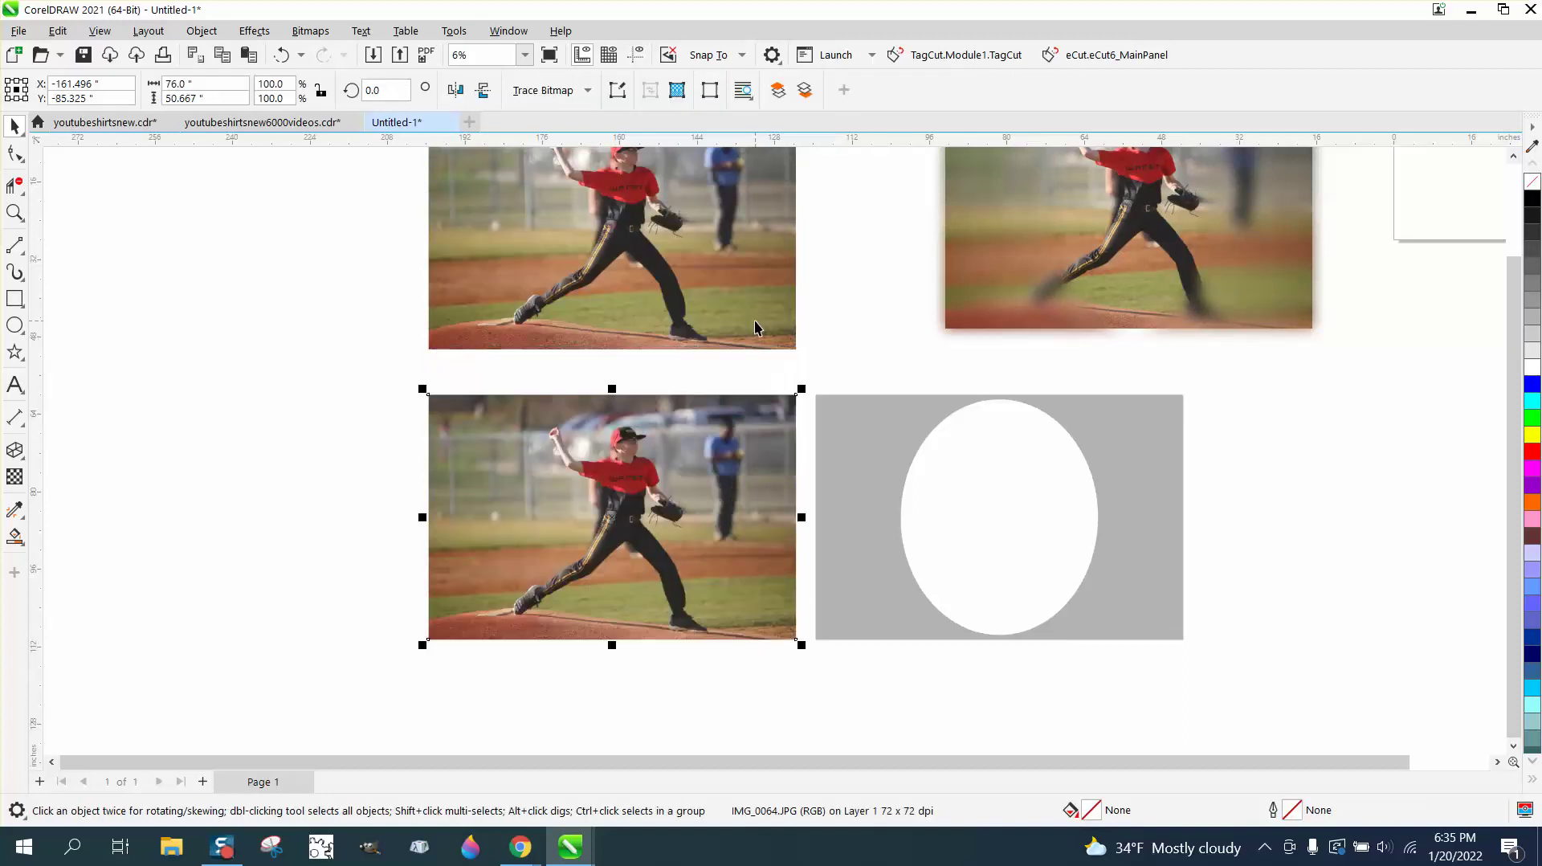
left_click(875, 454)
key("Left")
key("Left")
key("Left")
key("Left")
key("Left")
key("Left")
key("Left")
key("Left")
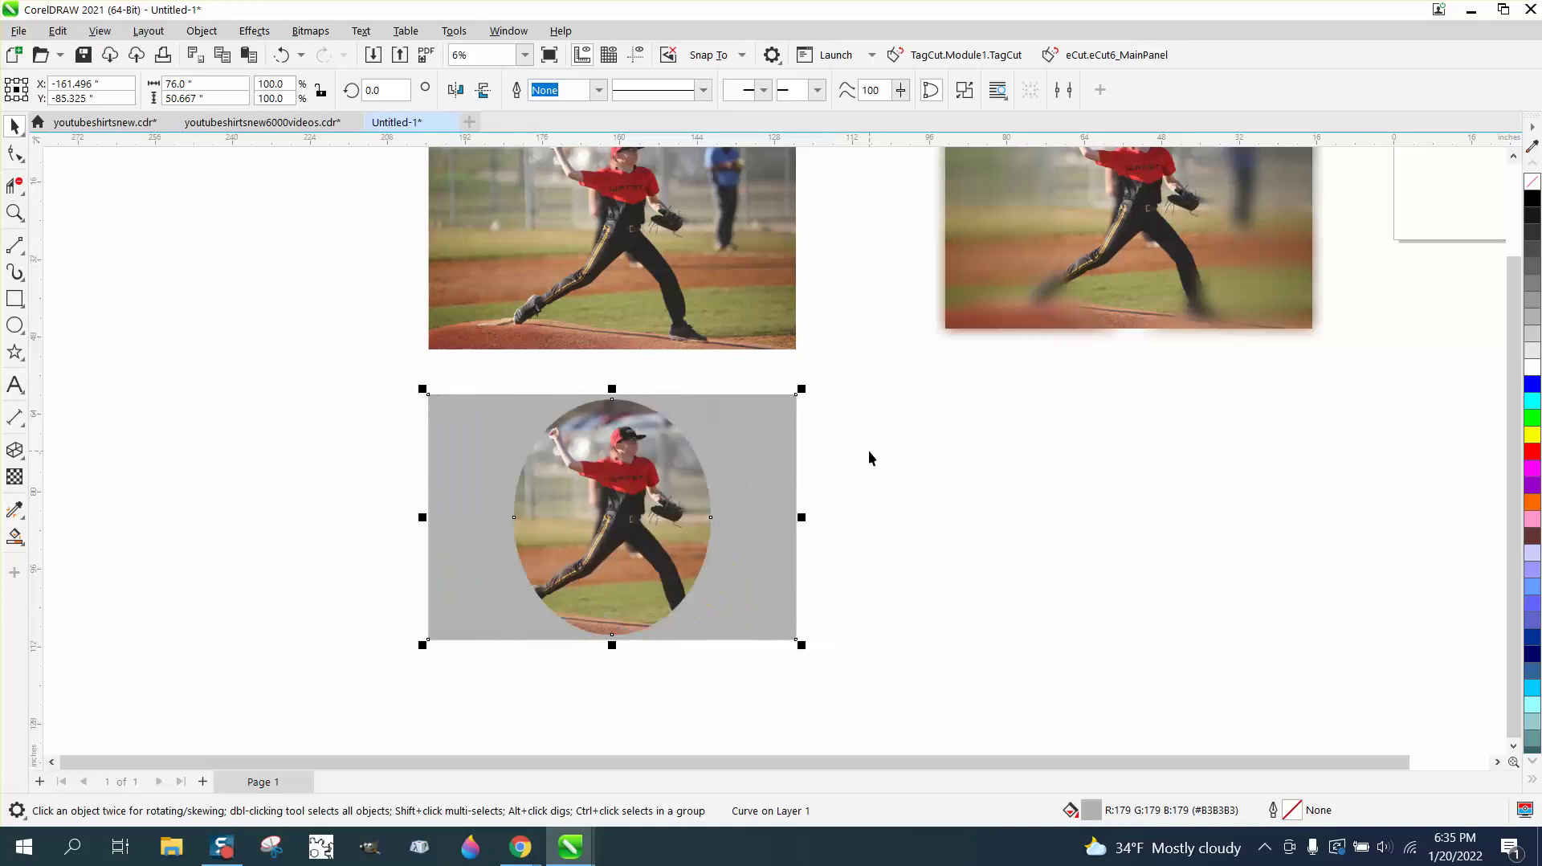
left_click(362, 394)
left_click_drag(804, 702, 806, 704)
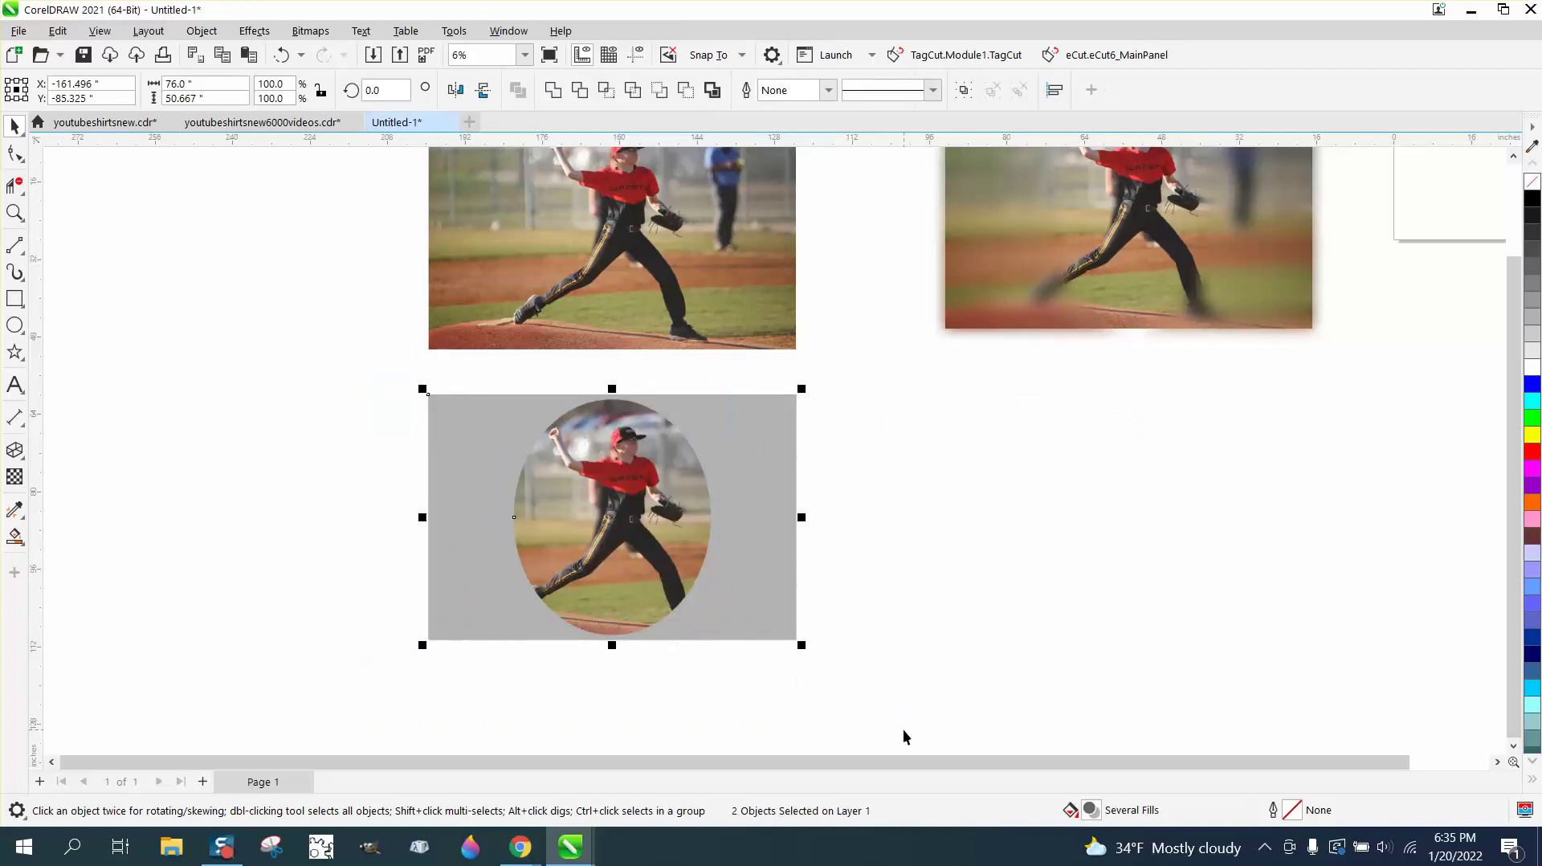
left_click(608, 93)
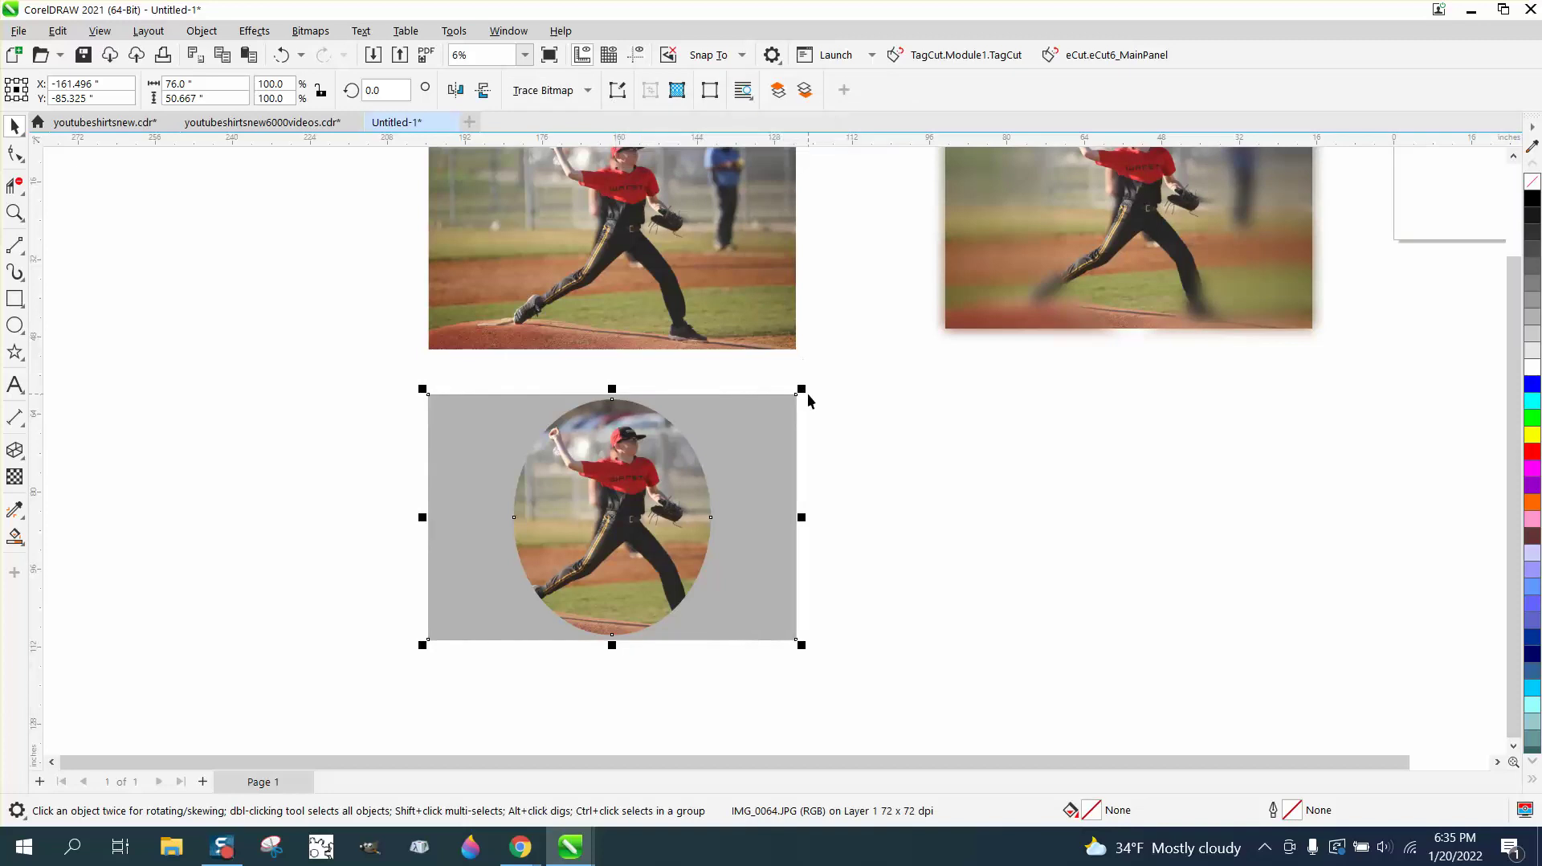
Shift the cut photo piece right and apply a Gaussian Blur of radius 66.9 pixels
key("Right")
key("Right")
key("Right")
key("Right")
key("Right")
key("Right")
key("Right")
key("Right")
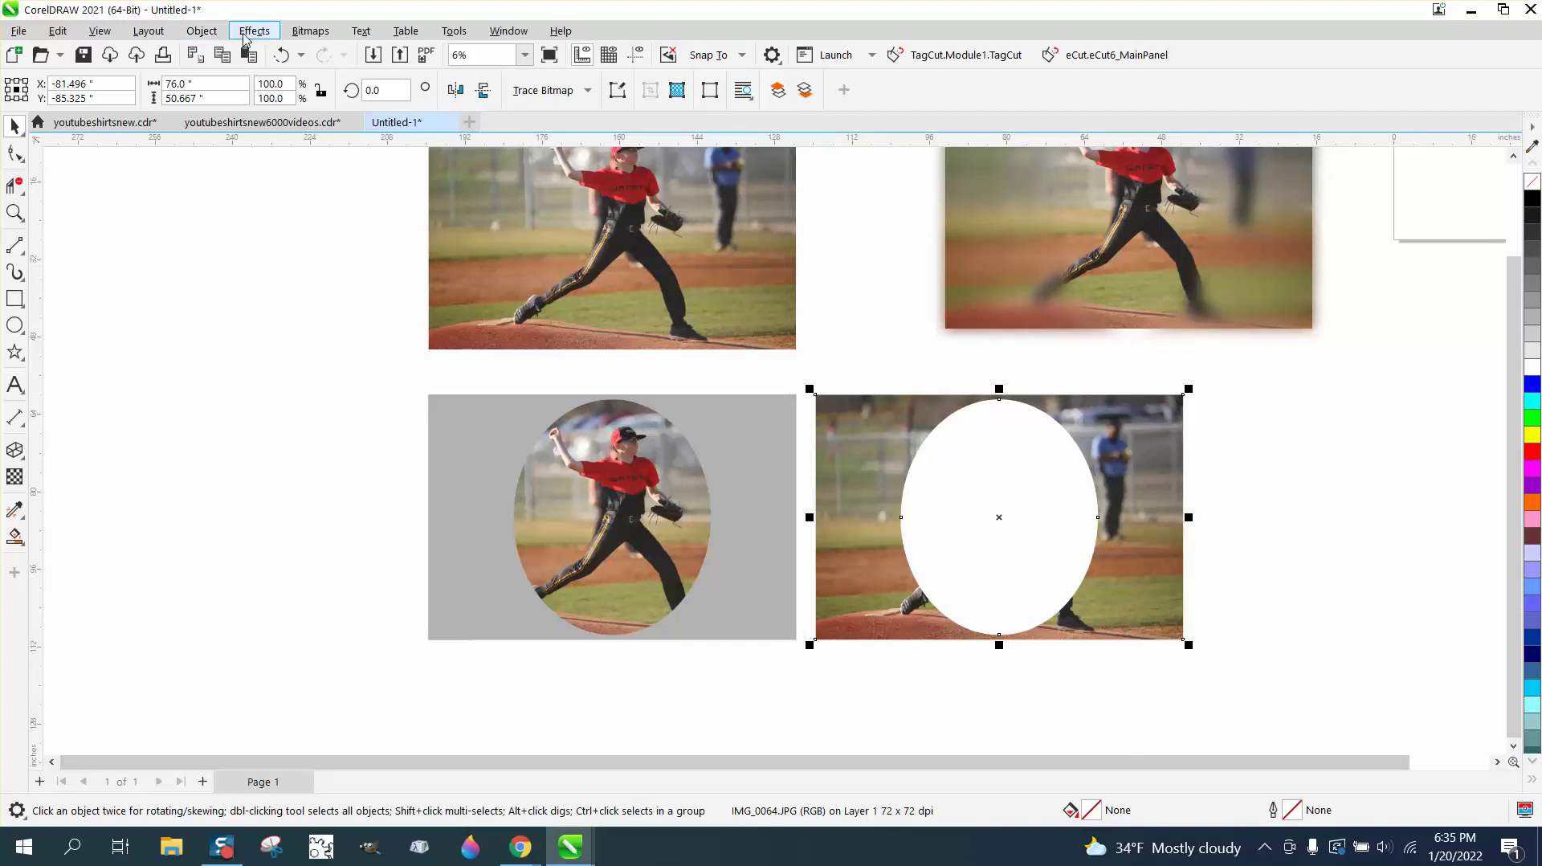
left_click(253, 36)
mouse_move(273, 142)
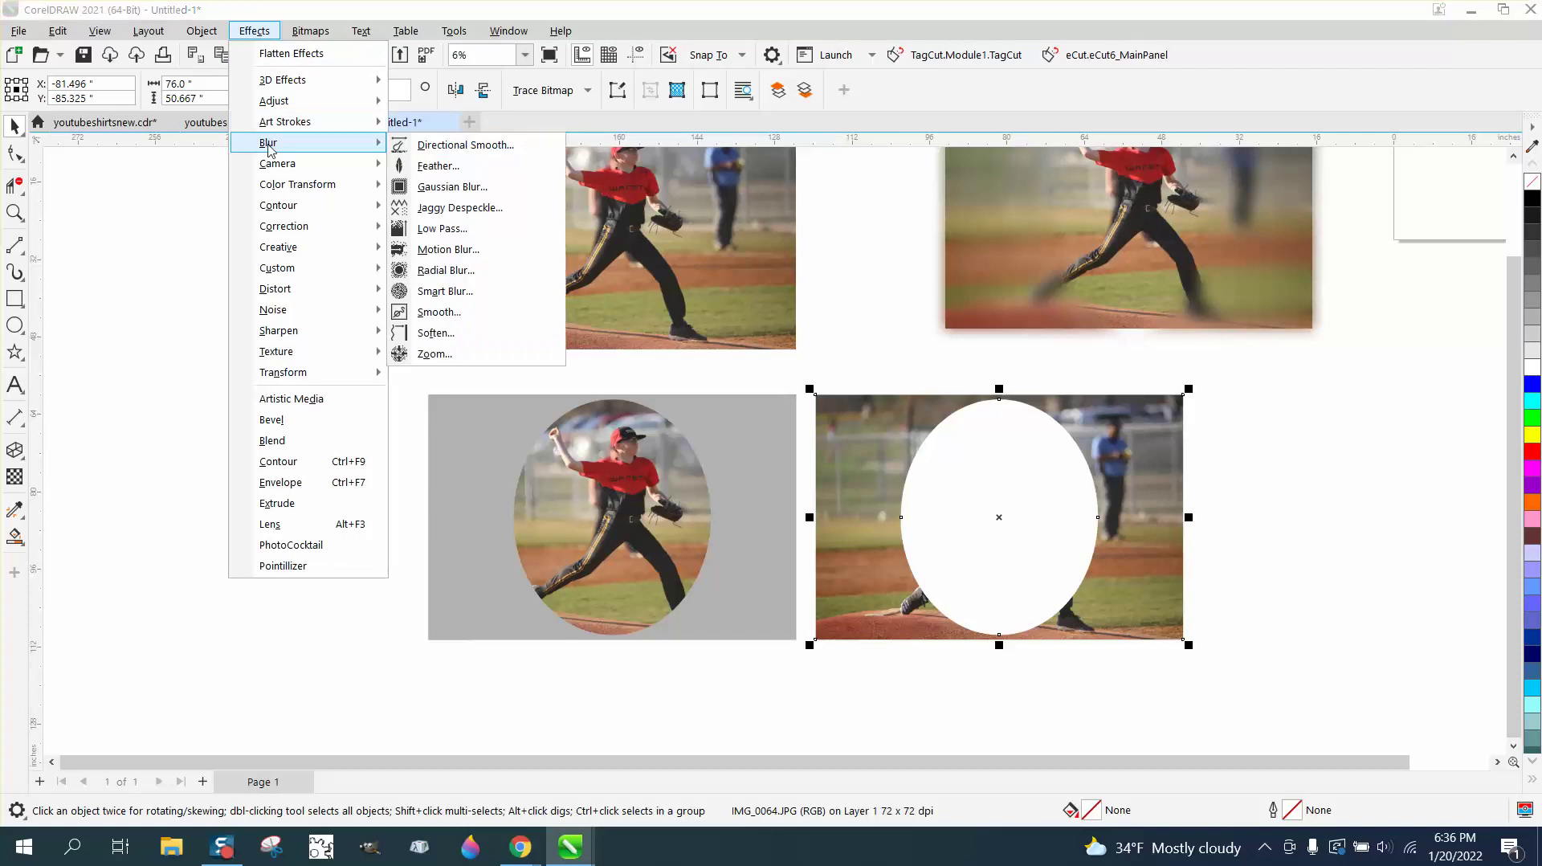
left_click(436, 197)
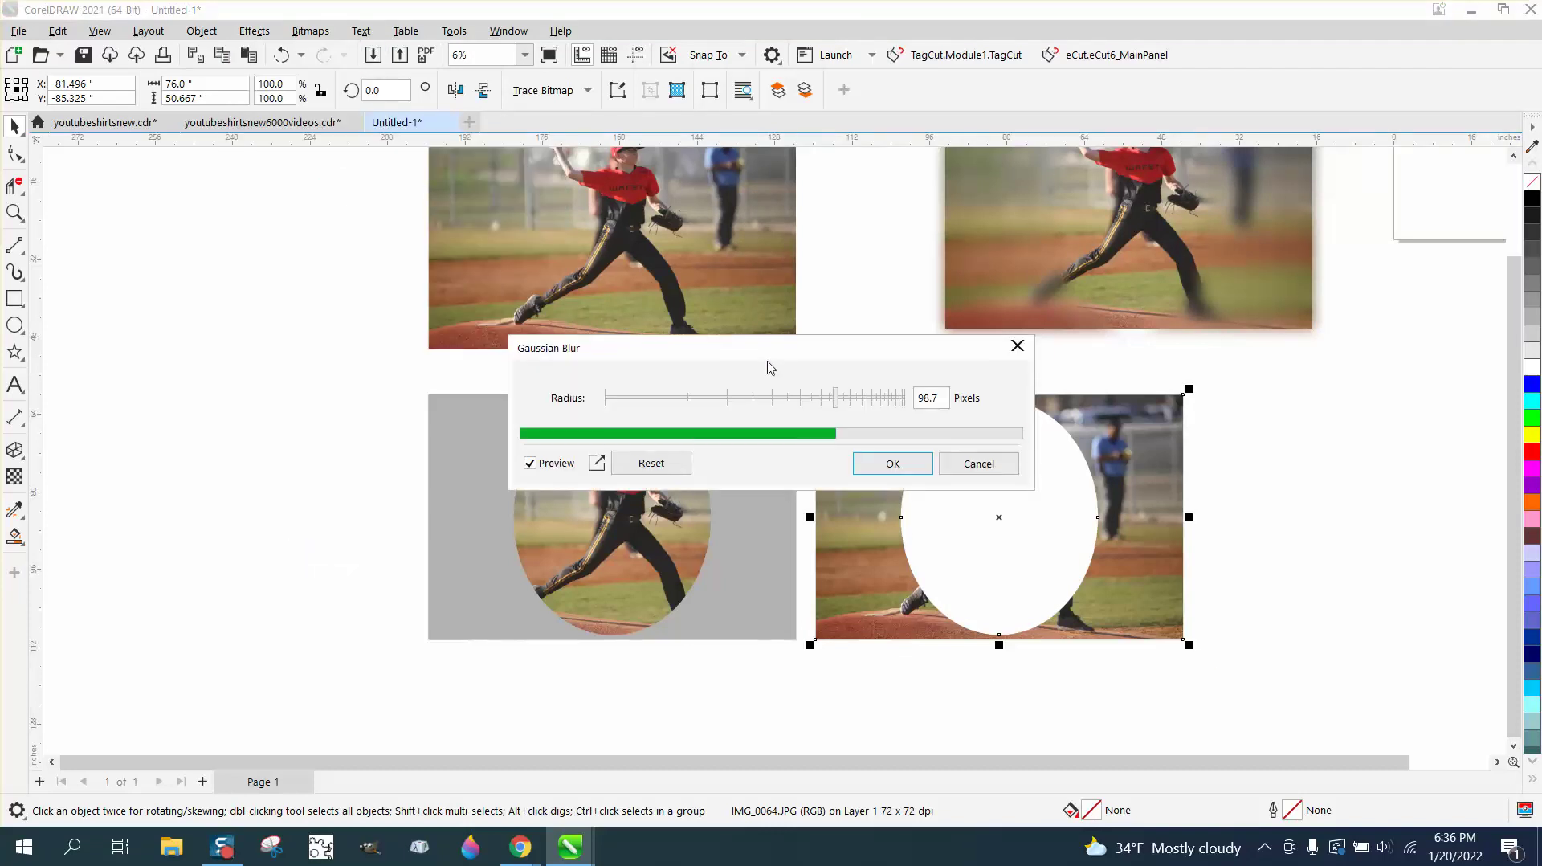
left_click_drag(877, 361, 949, 727)
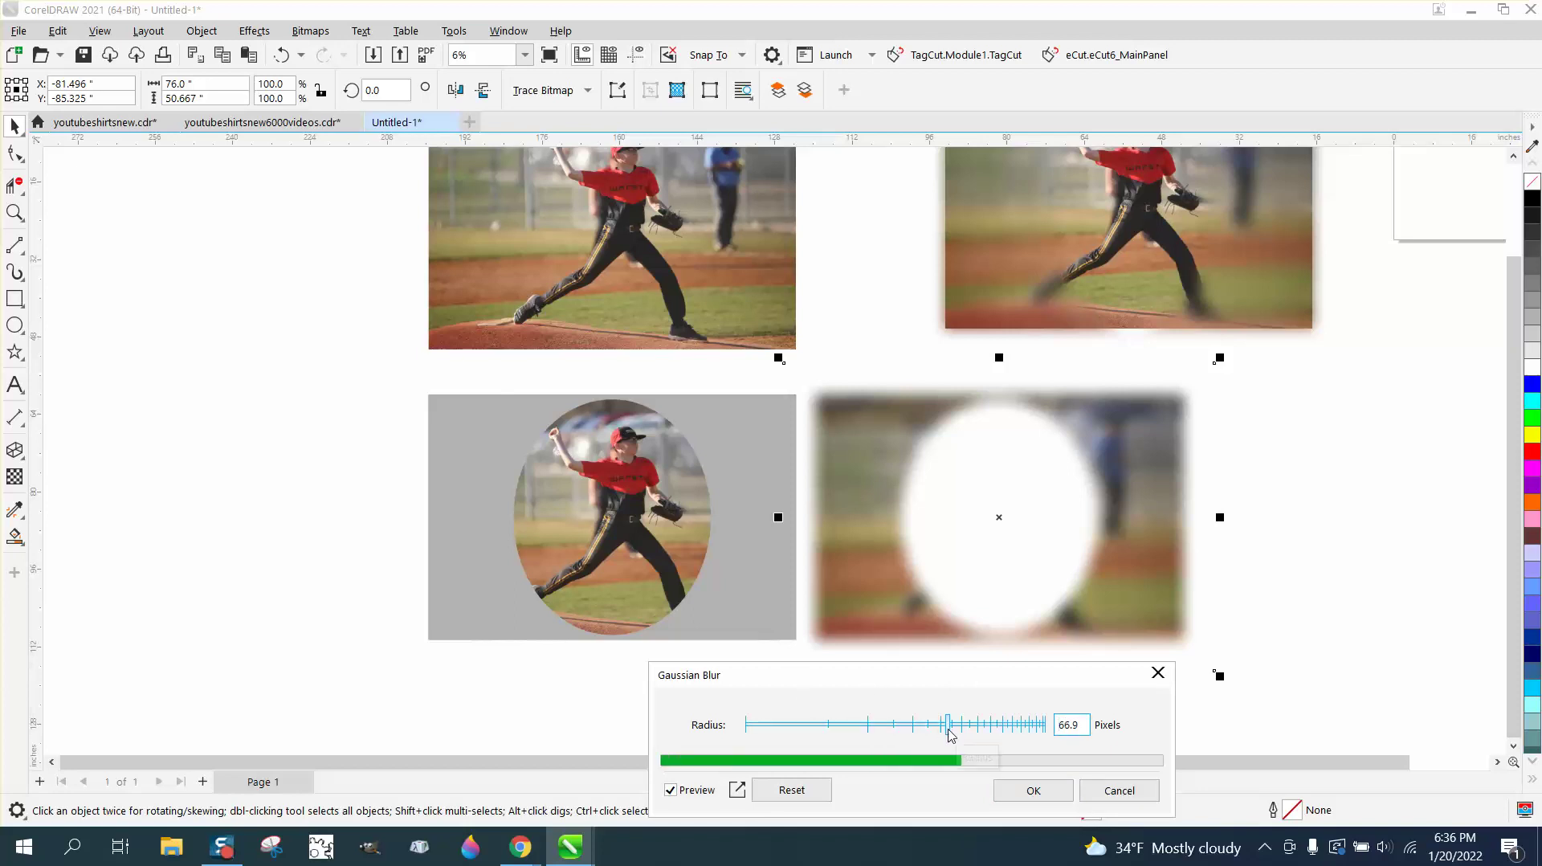
left_click(1034, 789)
scroll(1213, 734, "down", 1)
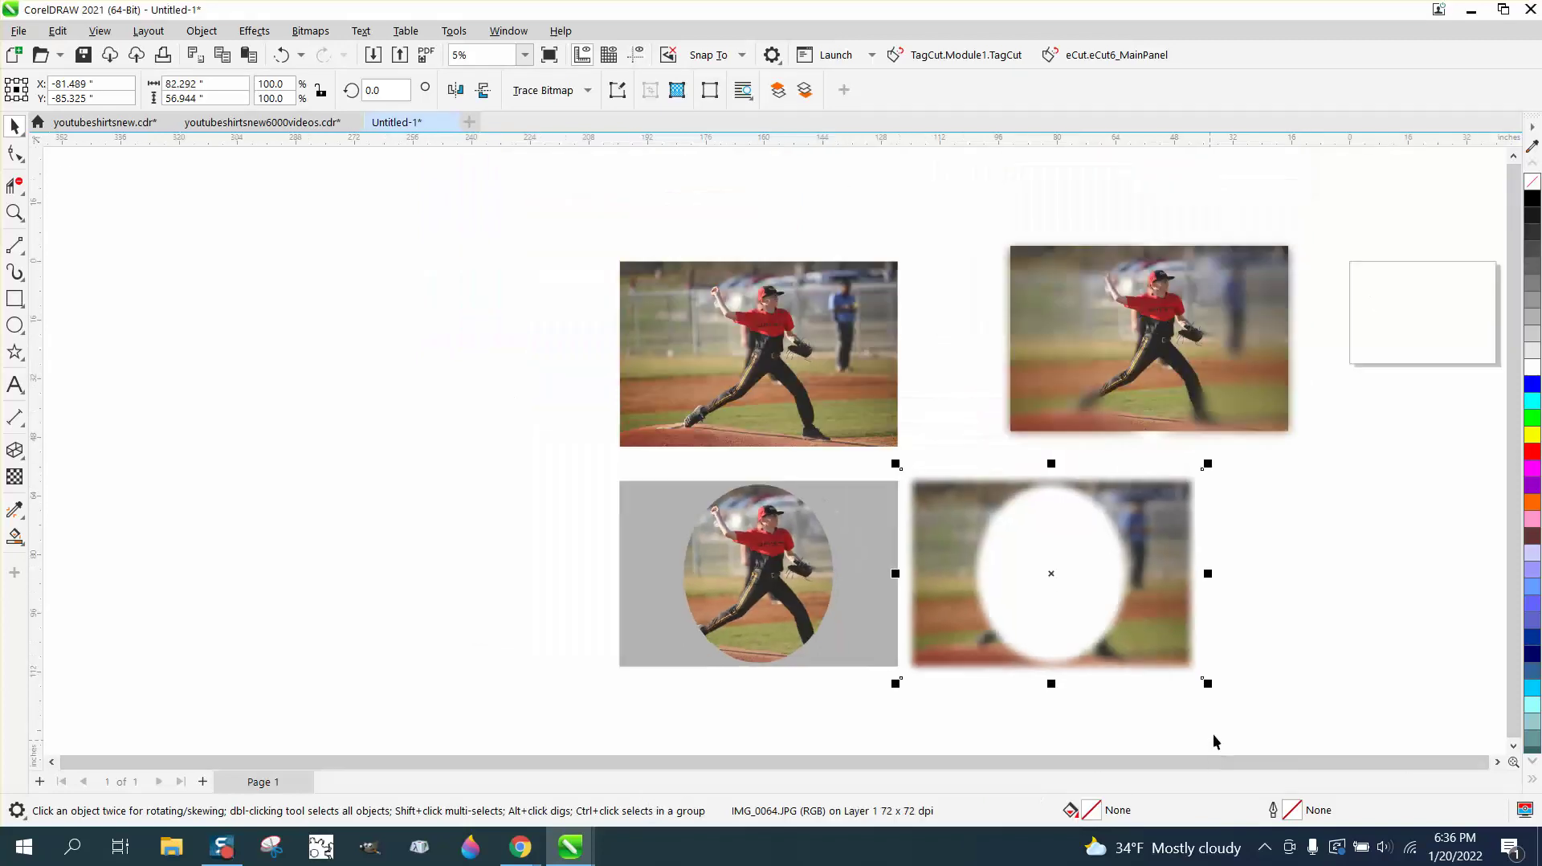
Nudge the blurred cutout up and left until it lines up over the top-left photo
key("Up")
key("Up")
key("Up")
key("Up")
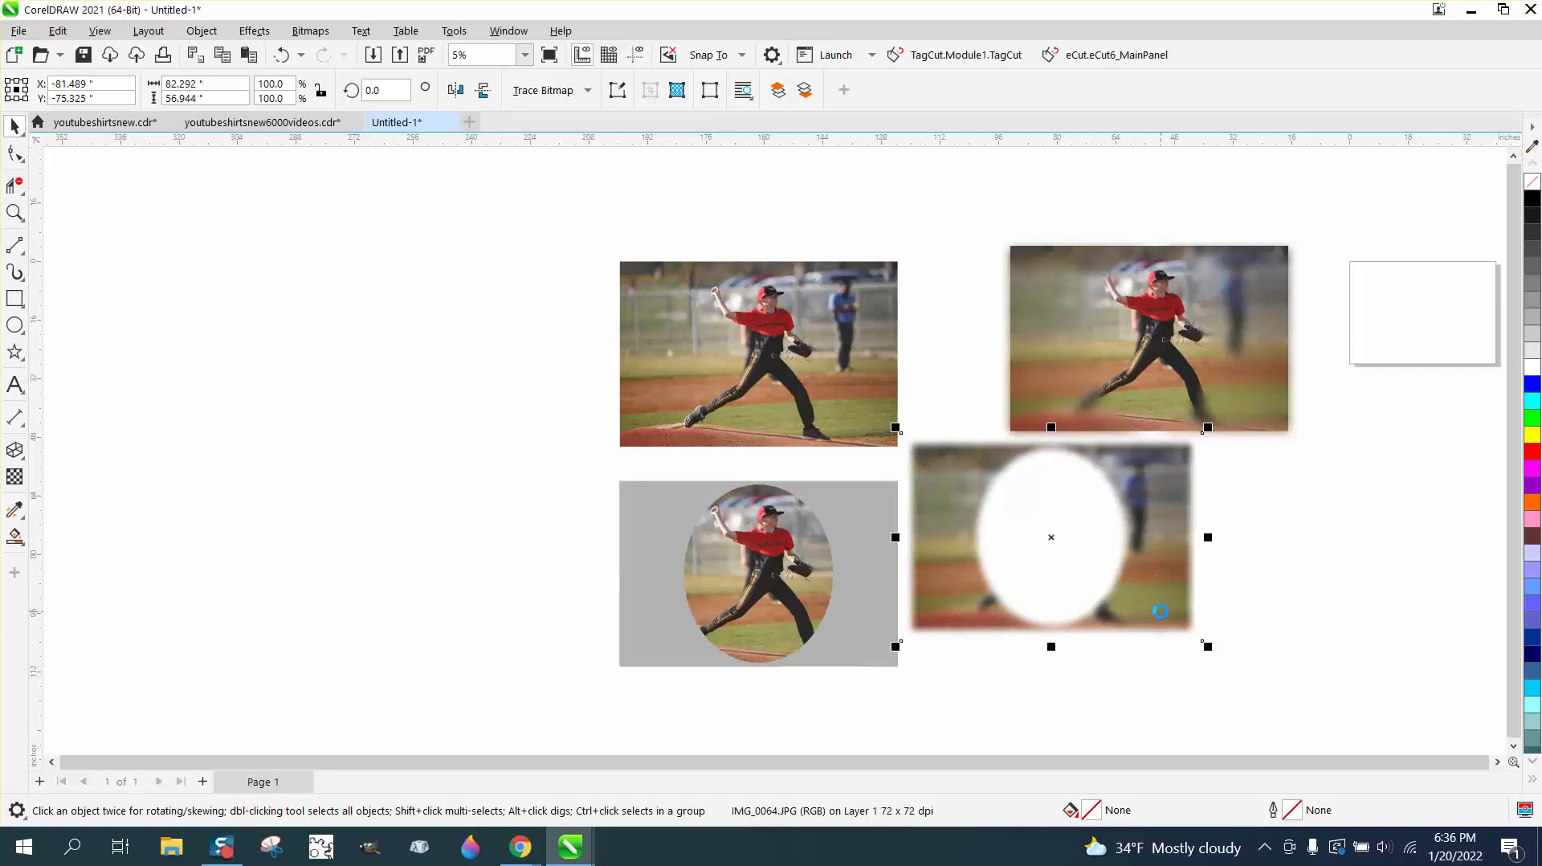
key("Up")
key("Up")
key("Left")
key("Left")
key("Left")
key("Left")
key("Left")
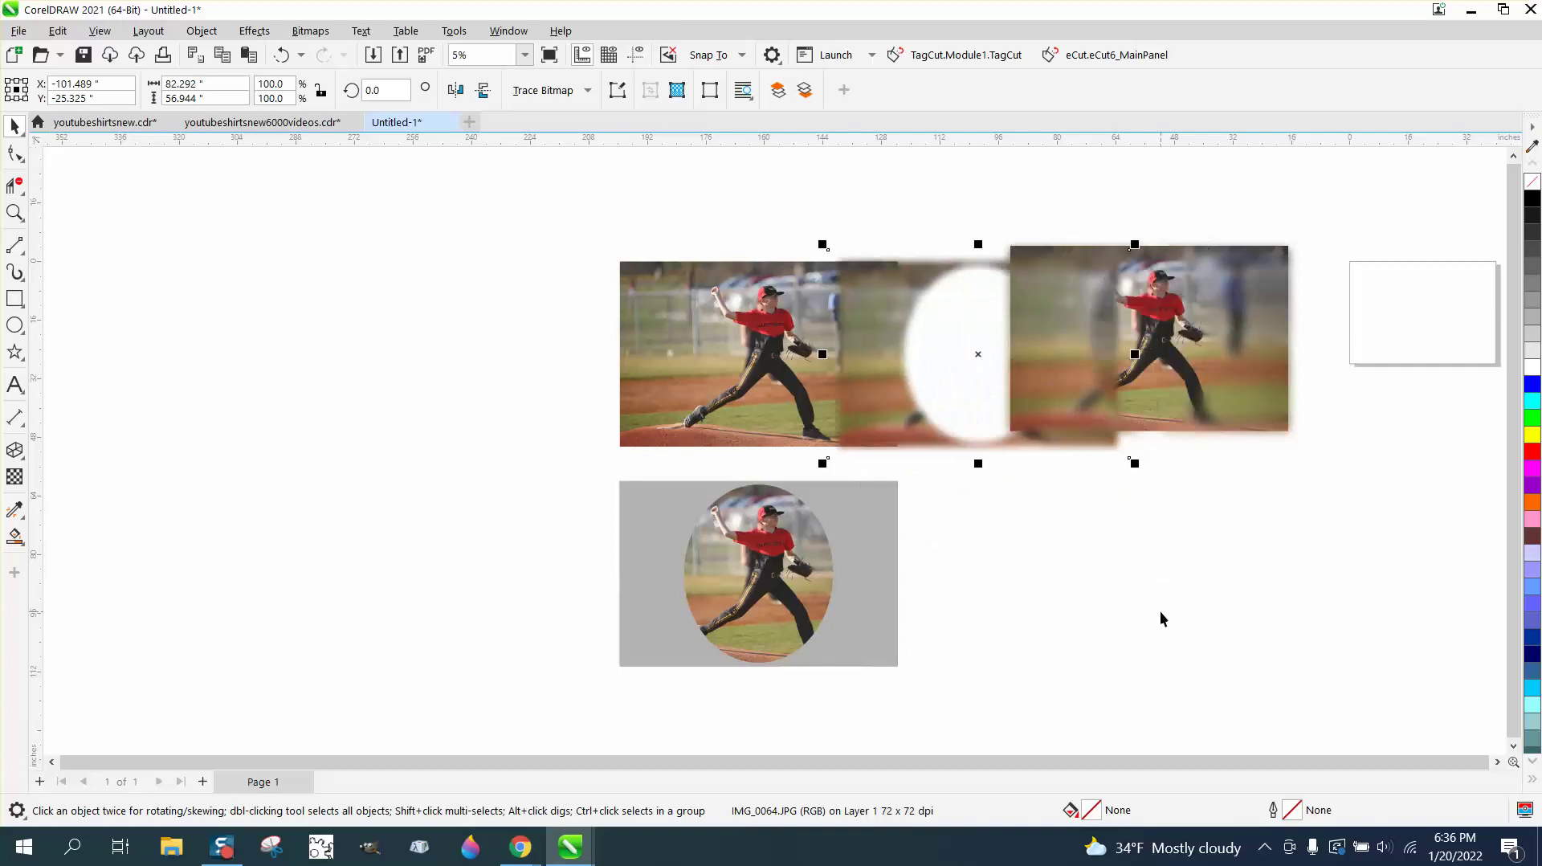
key("Left")
key("Left")
key("Left")
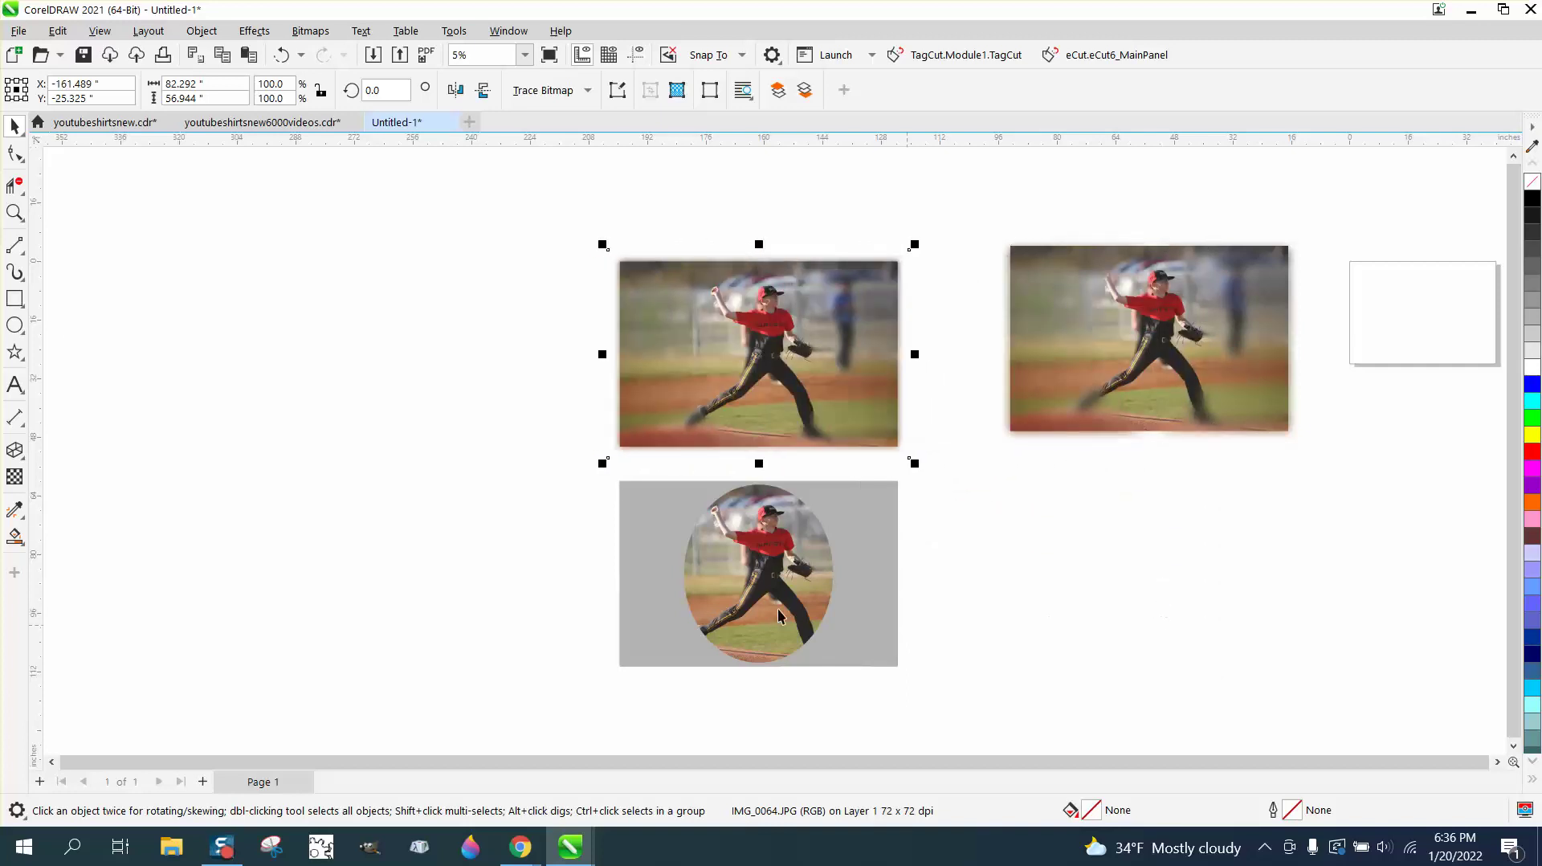
Zoom in on the combined photo to inspect the sharp pitcher against the blurred background
left_click(14, 212)
left_click_drag(592, 248, 953, 468)
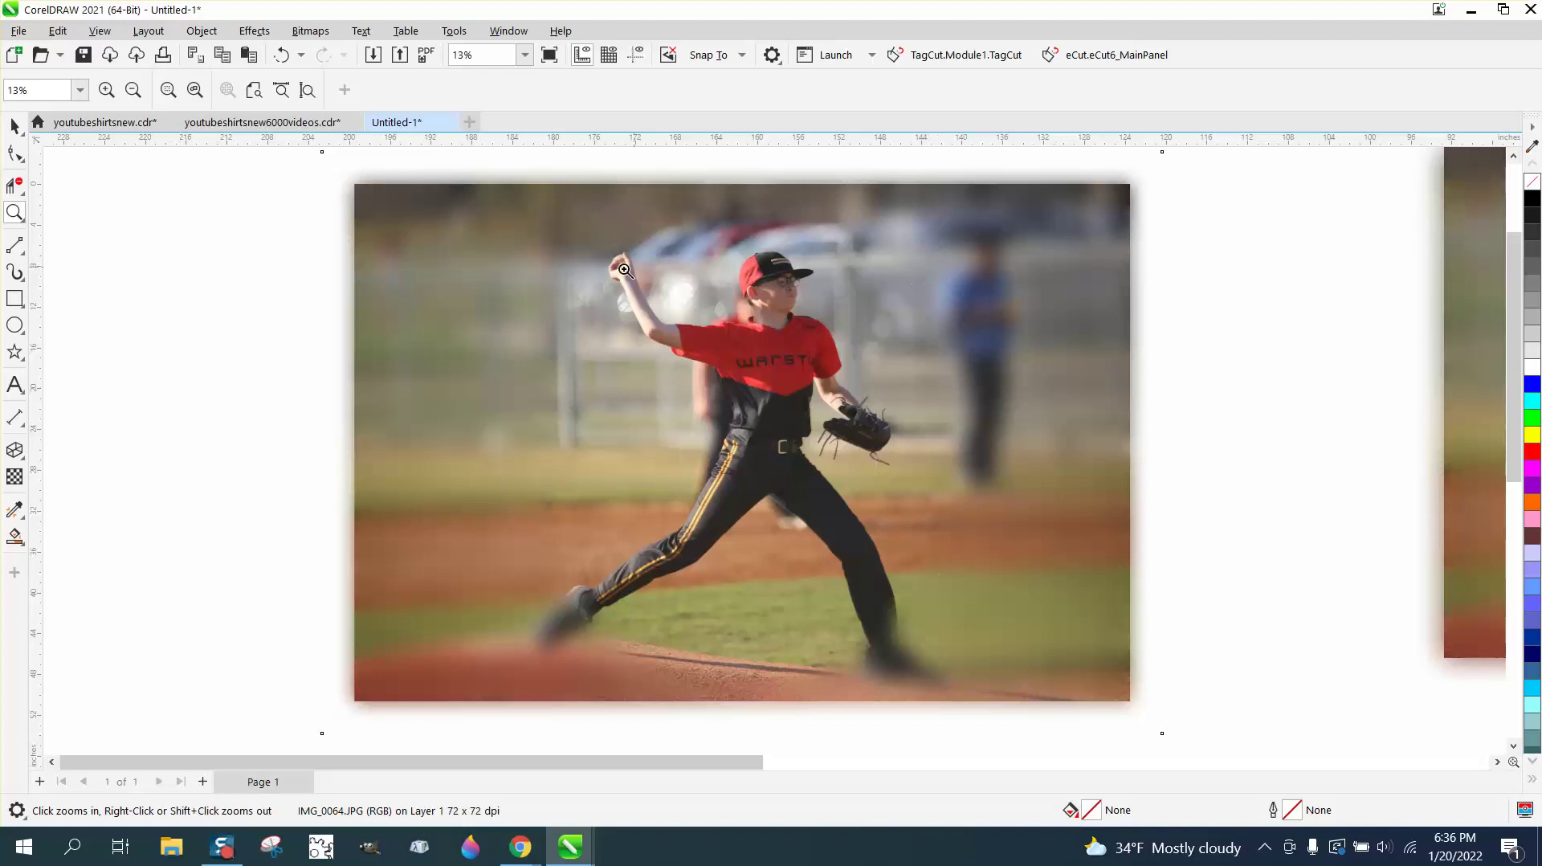
scroll(595, 241, "down", 1)
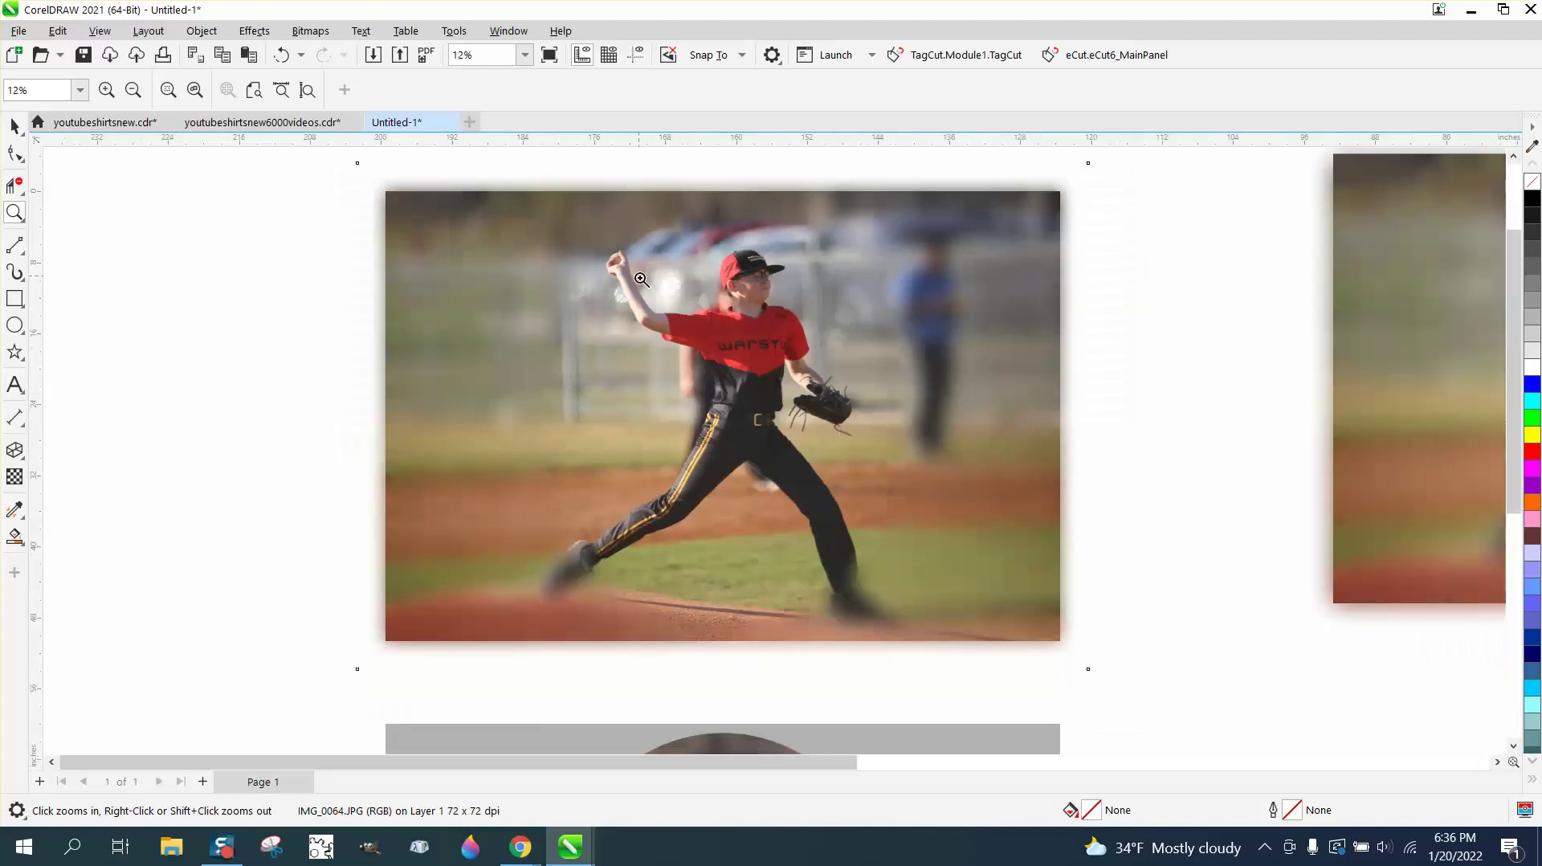
scroll(643, 280, "down", 1)
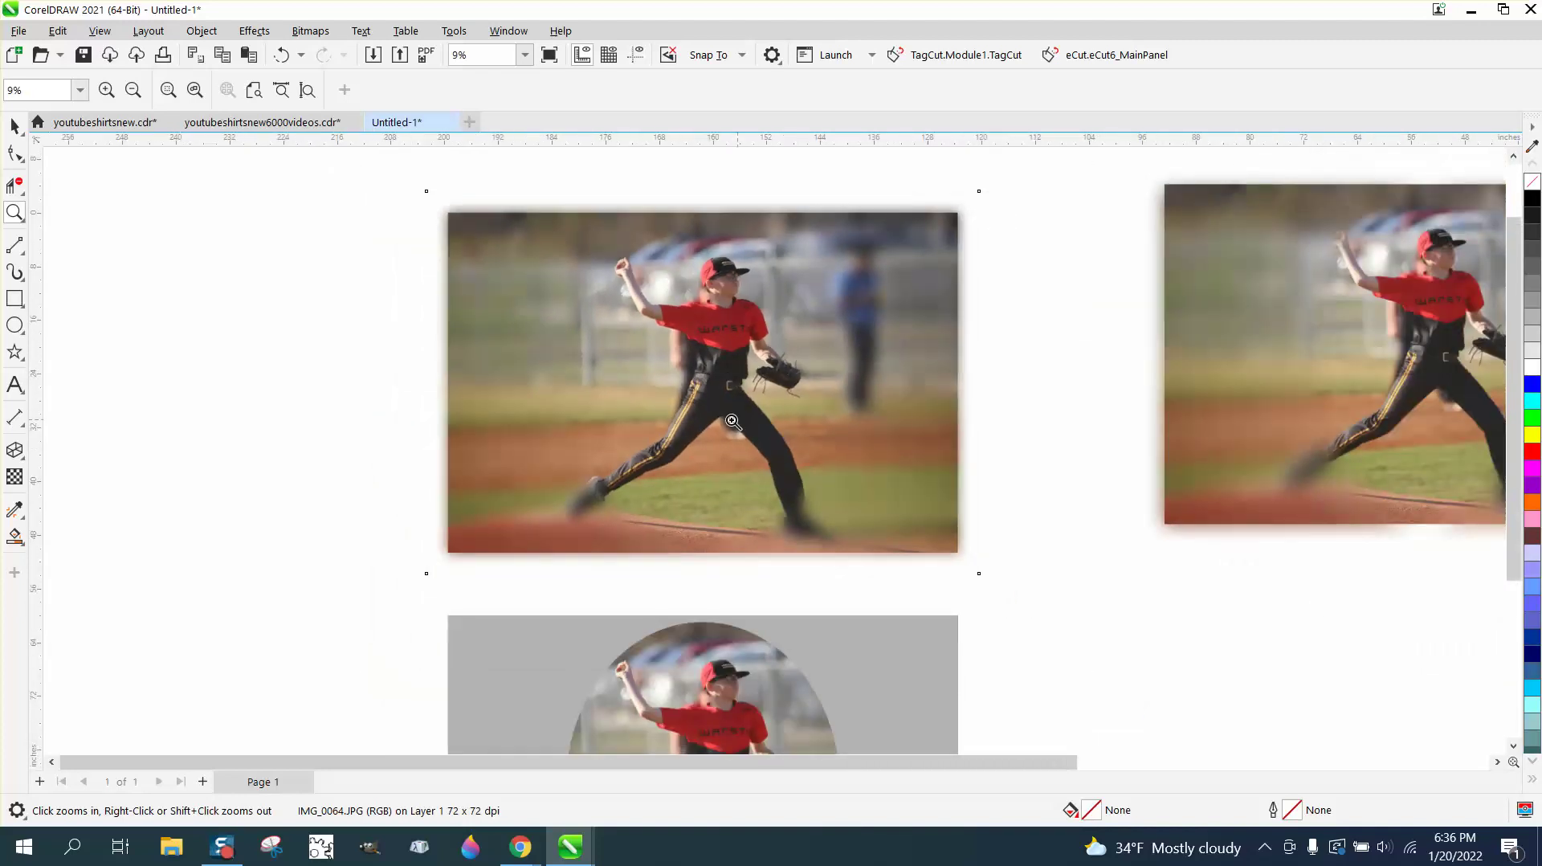
scroll(711, 346, "down", 1)
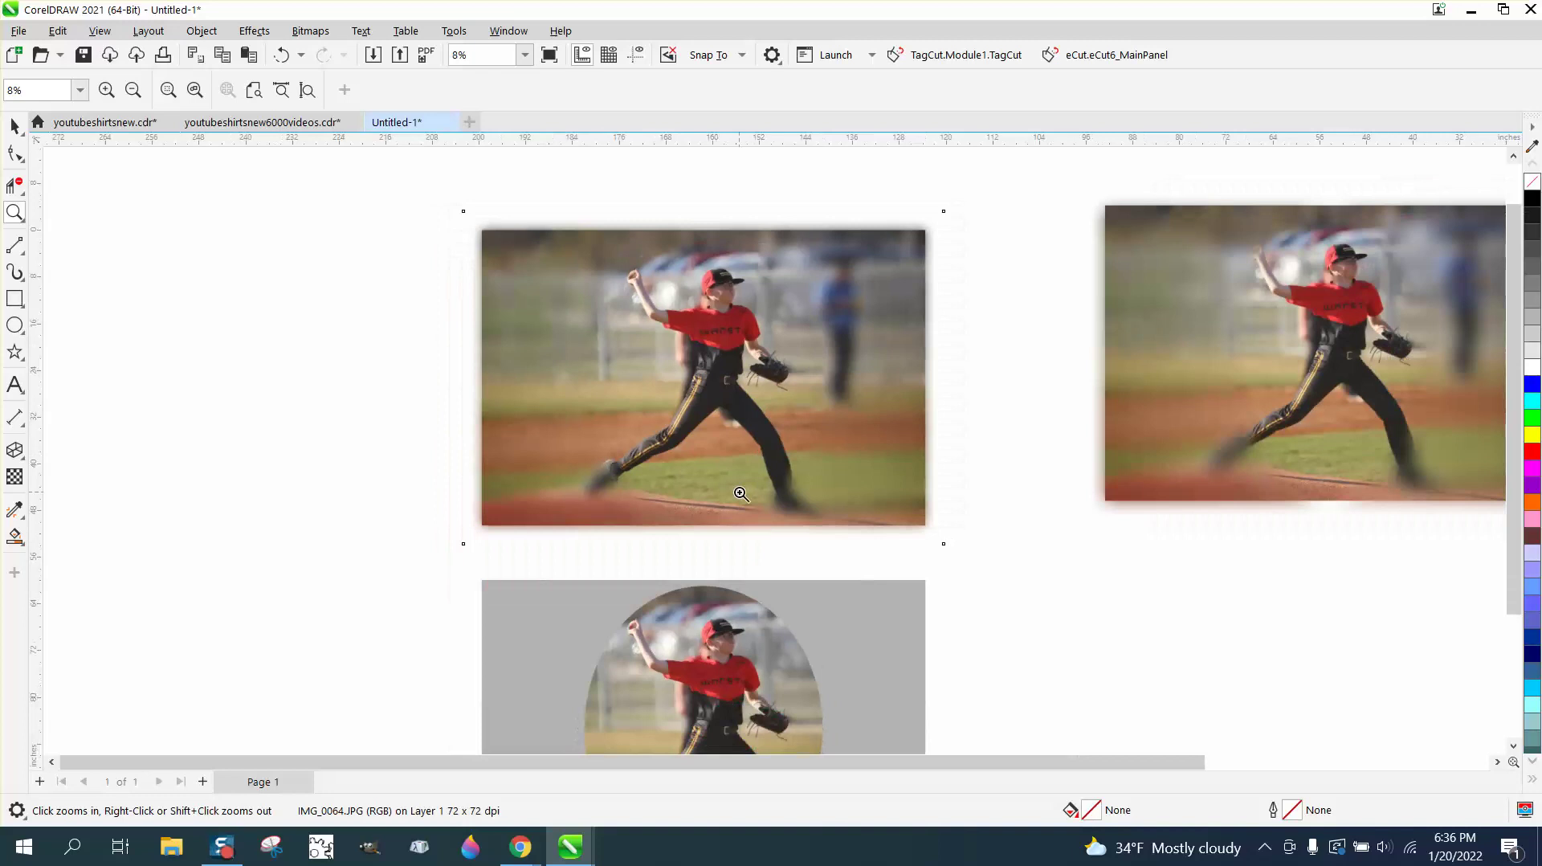
scroll(636, 376, "down", 1)
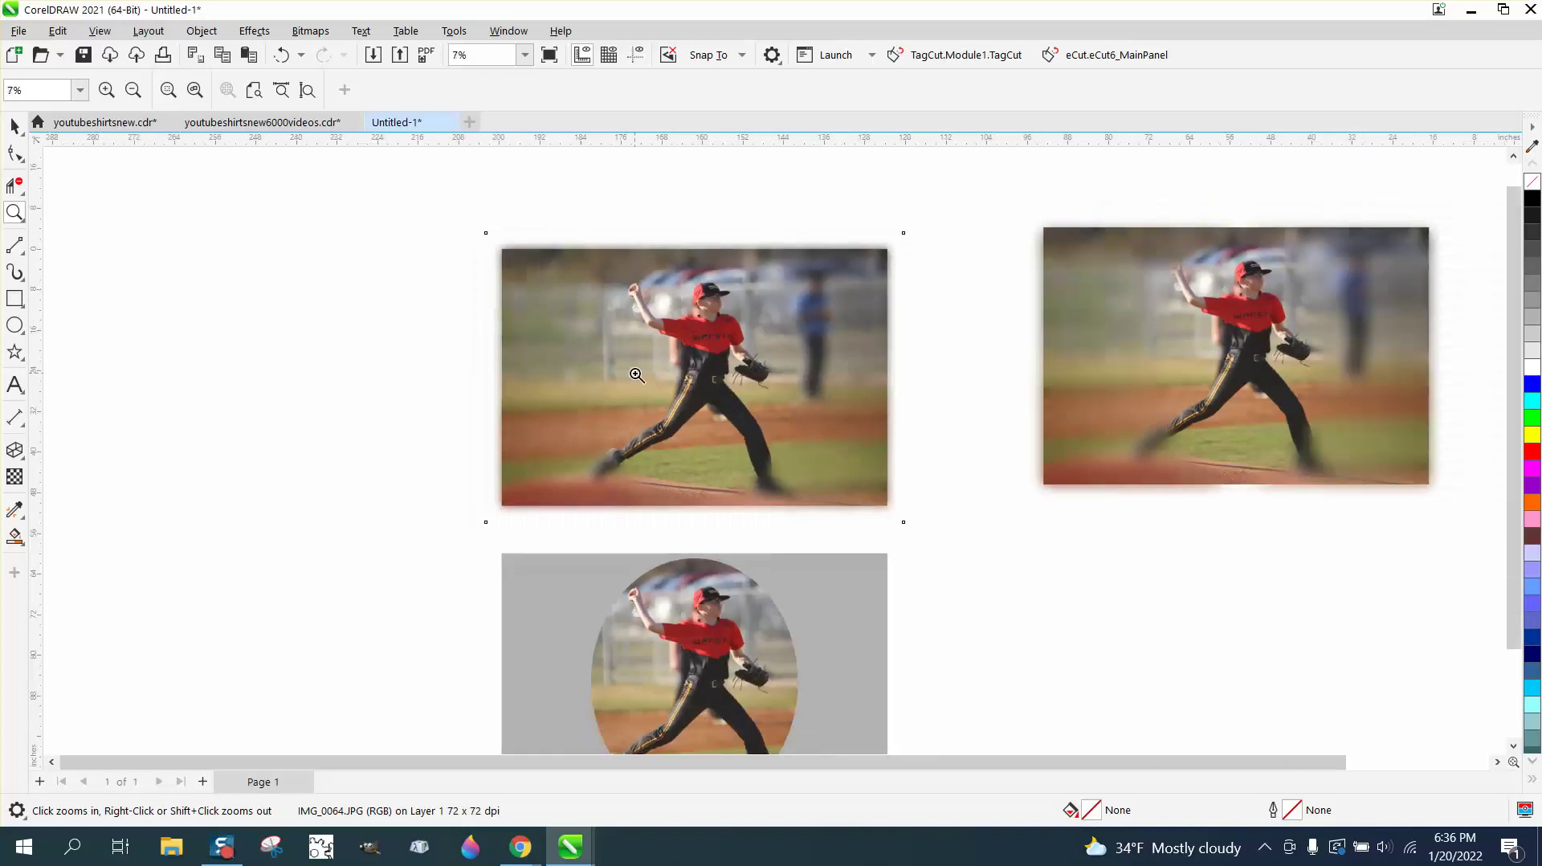
scroll(636, 375, "down", 2)
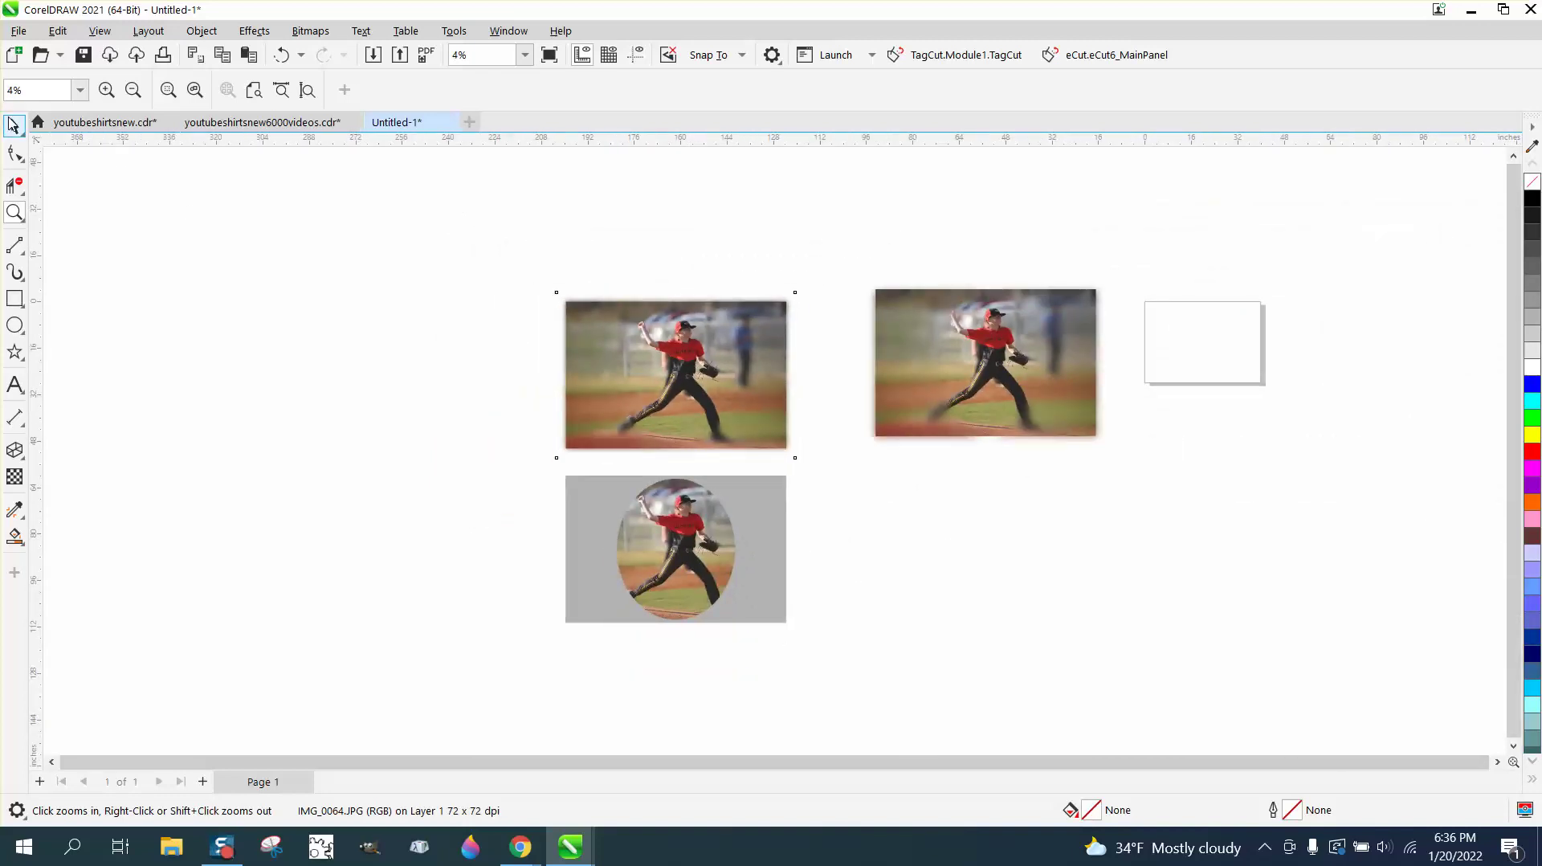
Move the blurred oval frame and the grey oval mask aside to uncover the lower photo
left_click(14, 124)
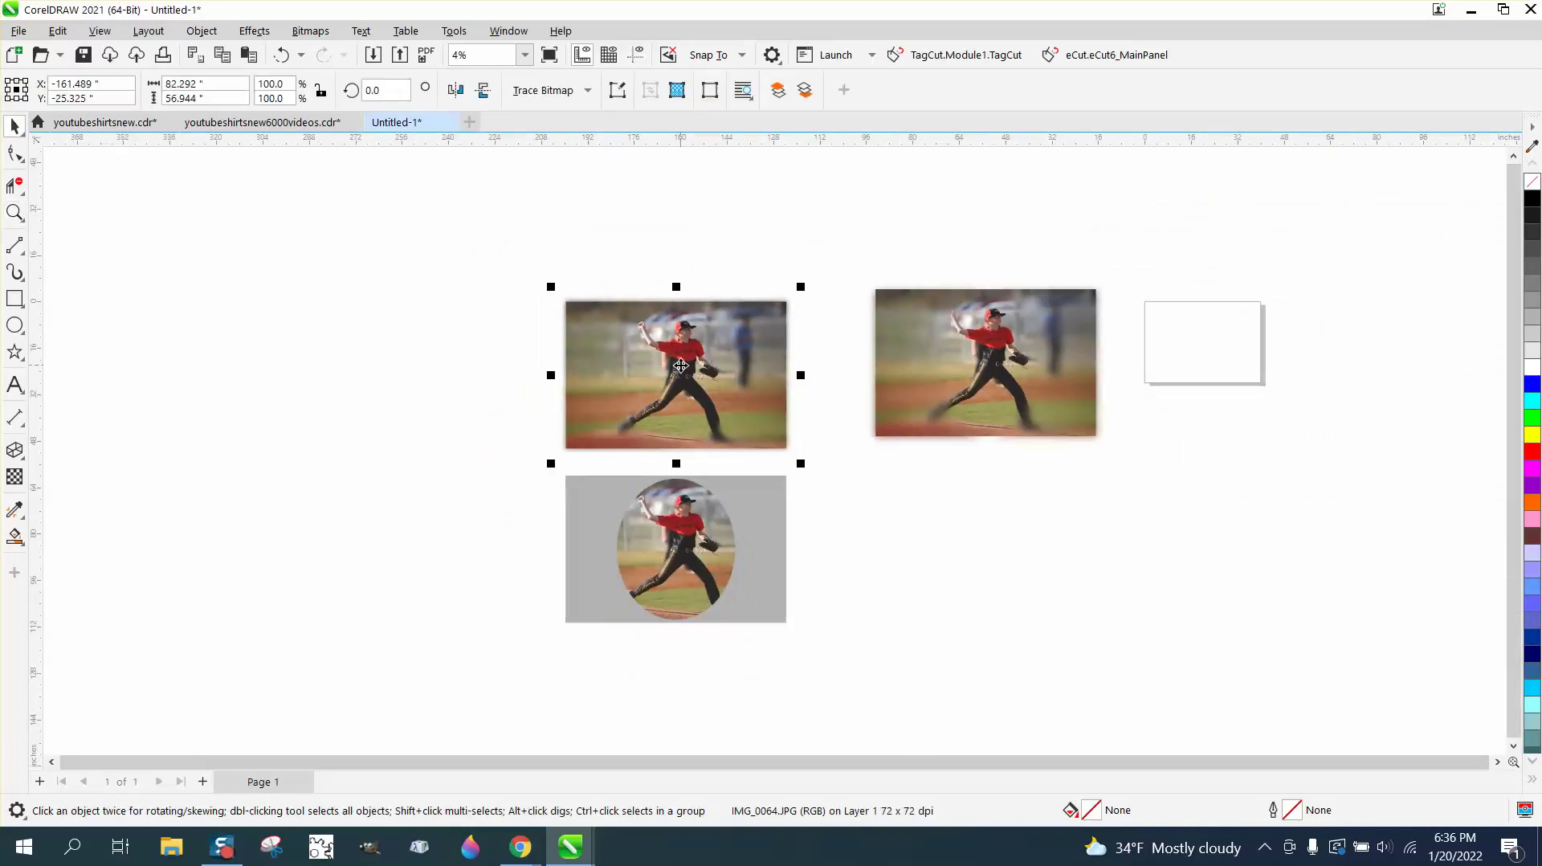
key("Left")
key("Left")
key("Left")
key("Left")
key("Left")
key("Left")
key("Left")
key("Left")
key("Left")
key("Left")
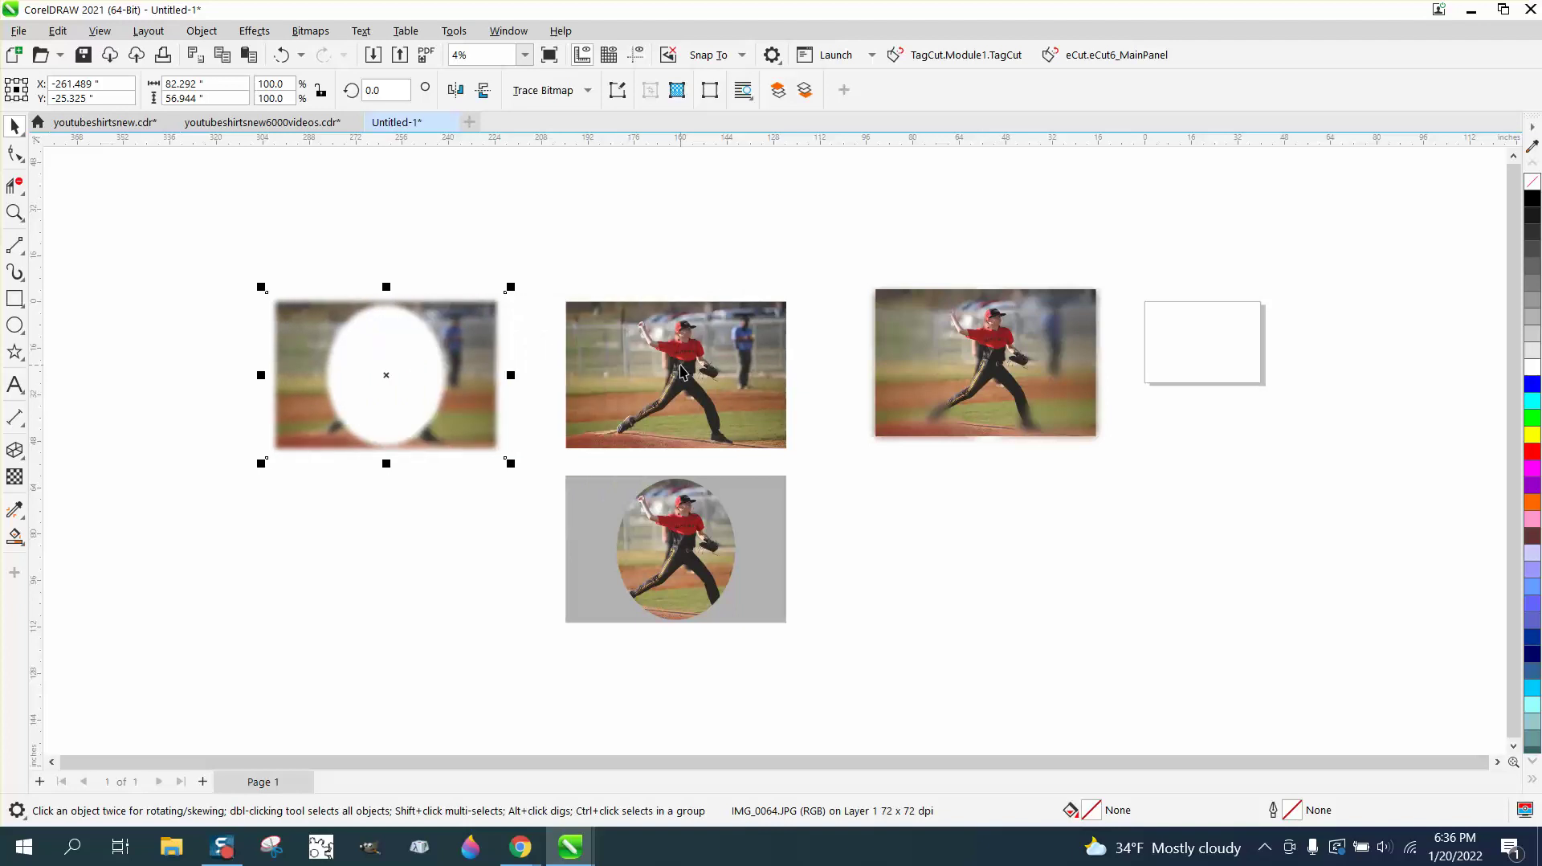
left_click(751, 506)
key("Right")
key("Right")
key("Right")
key("Right")
key("Right")
key("Right")
key("Right")
key("Right")
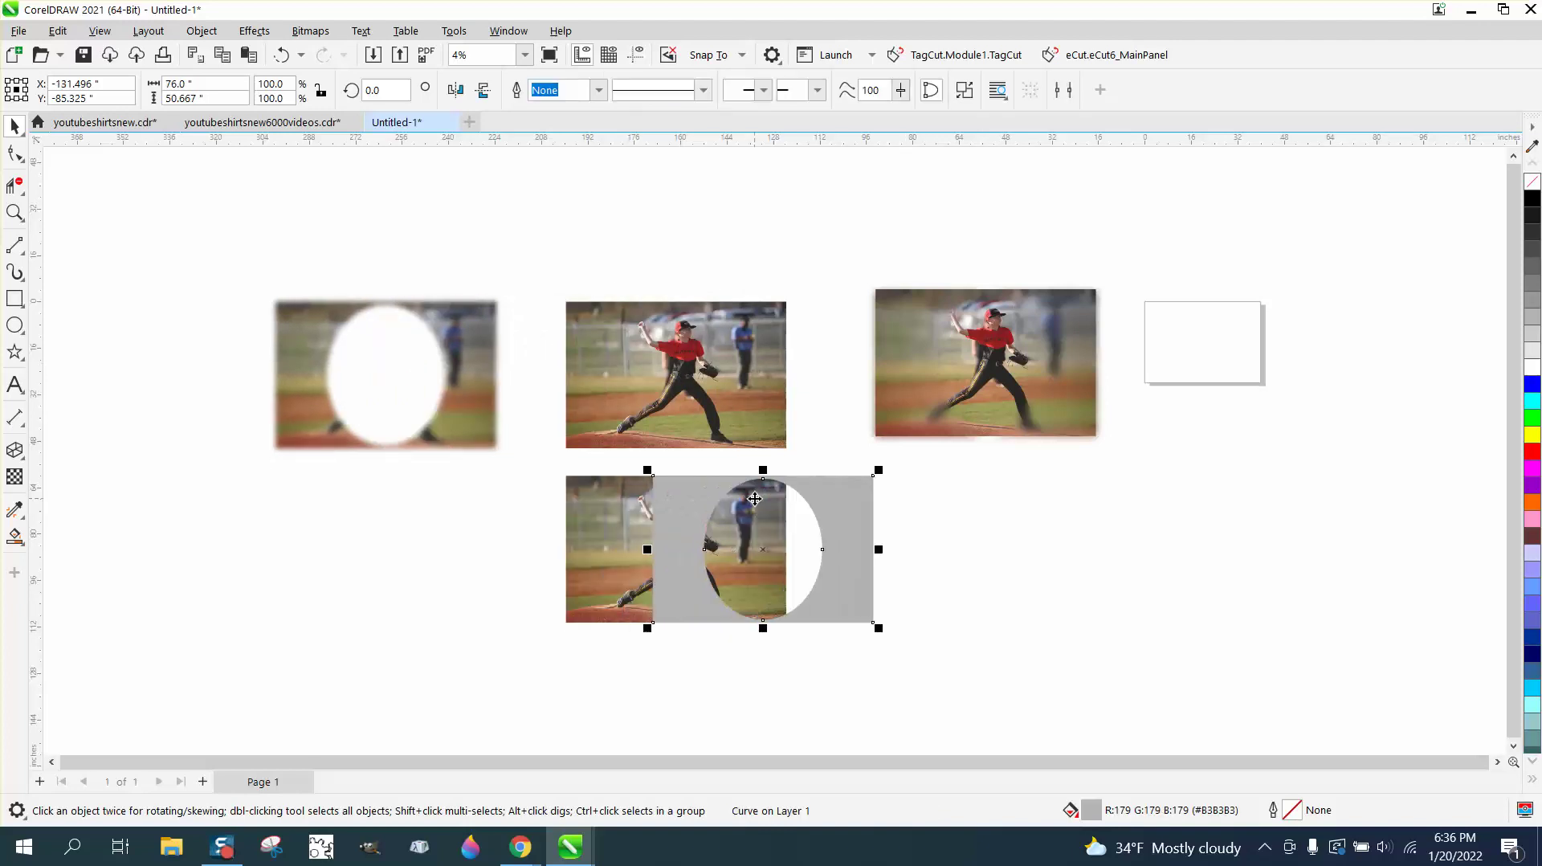
Apply a Motion Blur with distance 137 to the lower pitcher photo
left_click(710, 586)
left_click(254, 31)
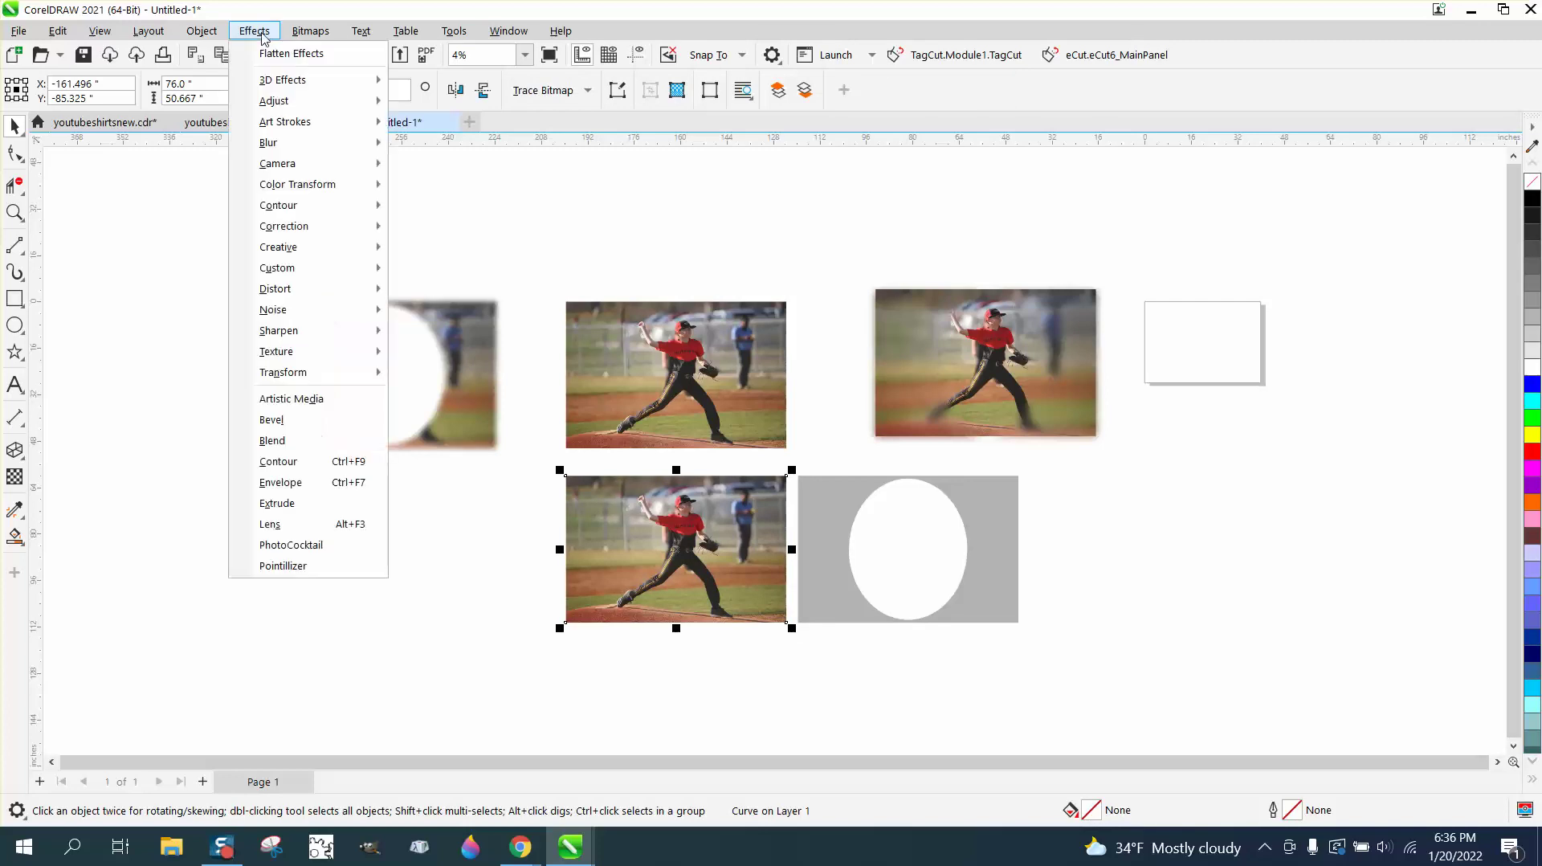
mouse_move(272, 149)
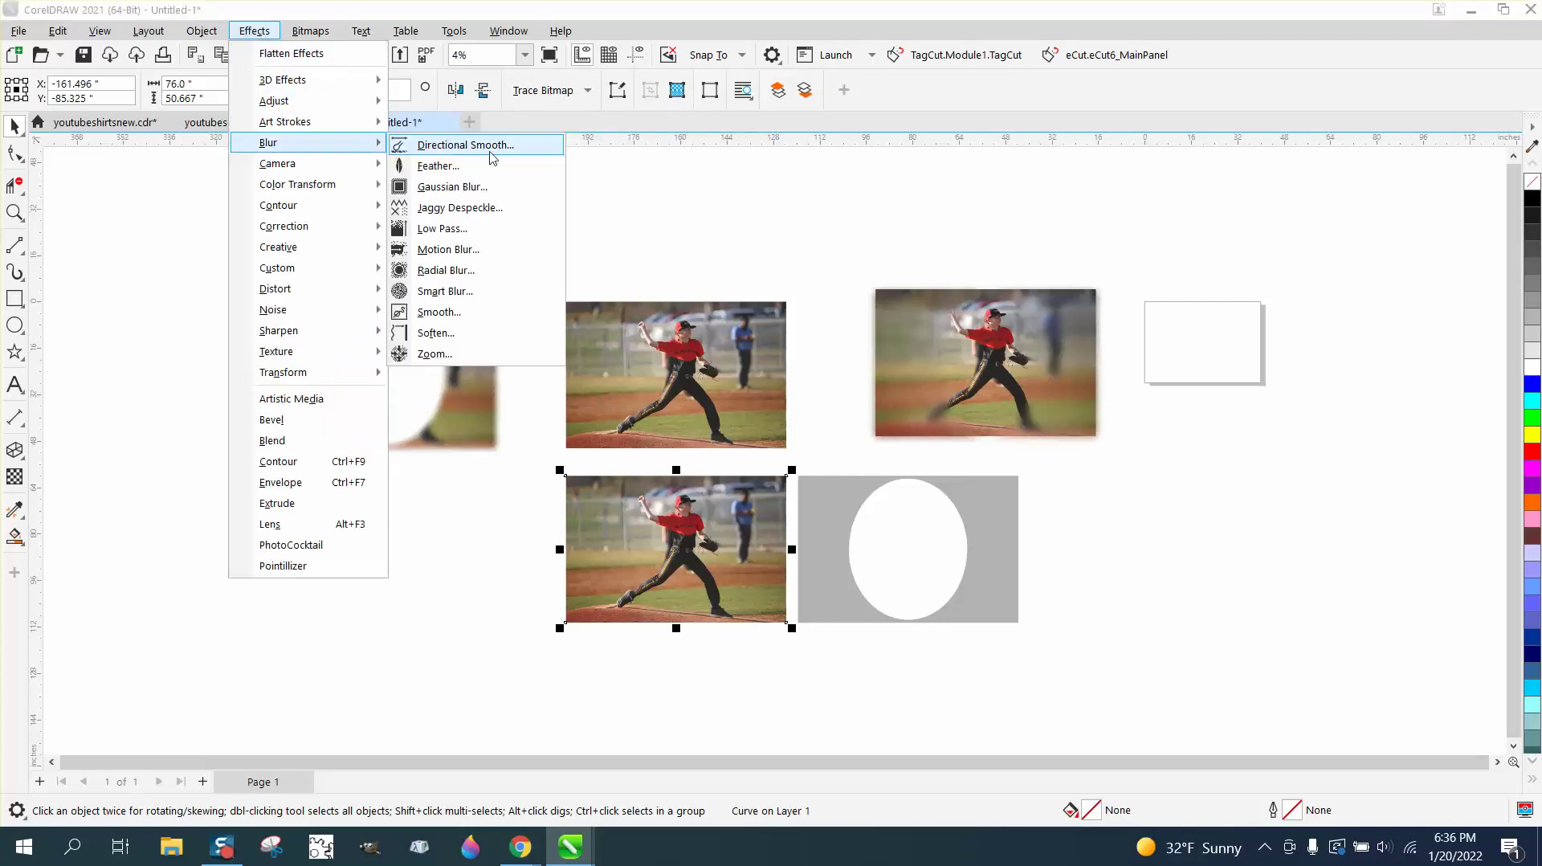
left_click(454, 245)
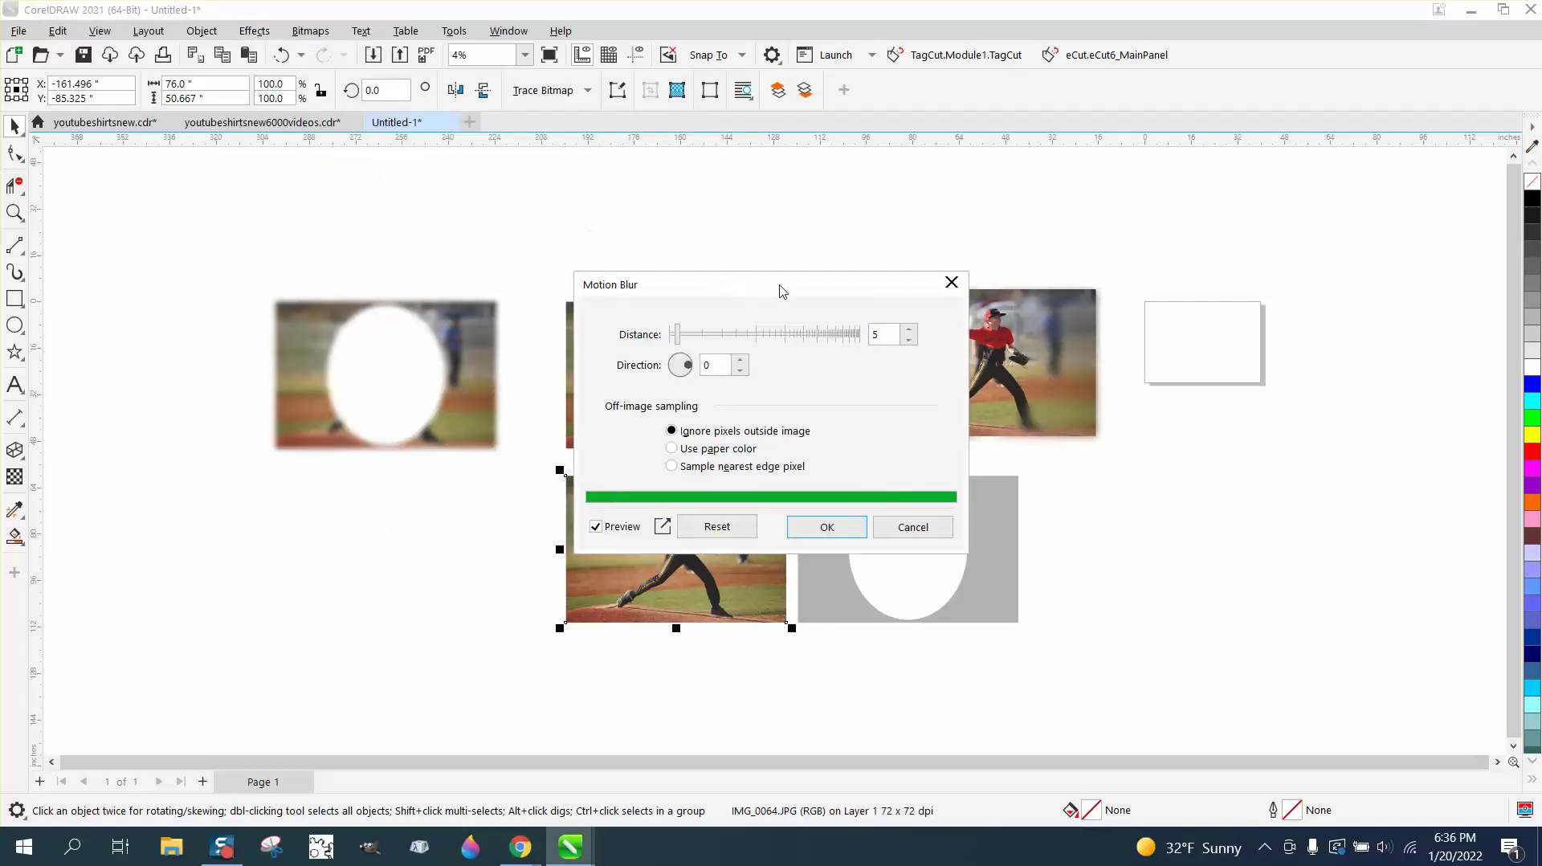
left_click_drag(781, 289, 1092, 284)
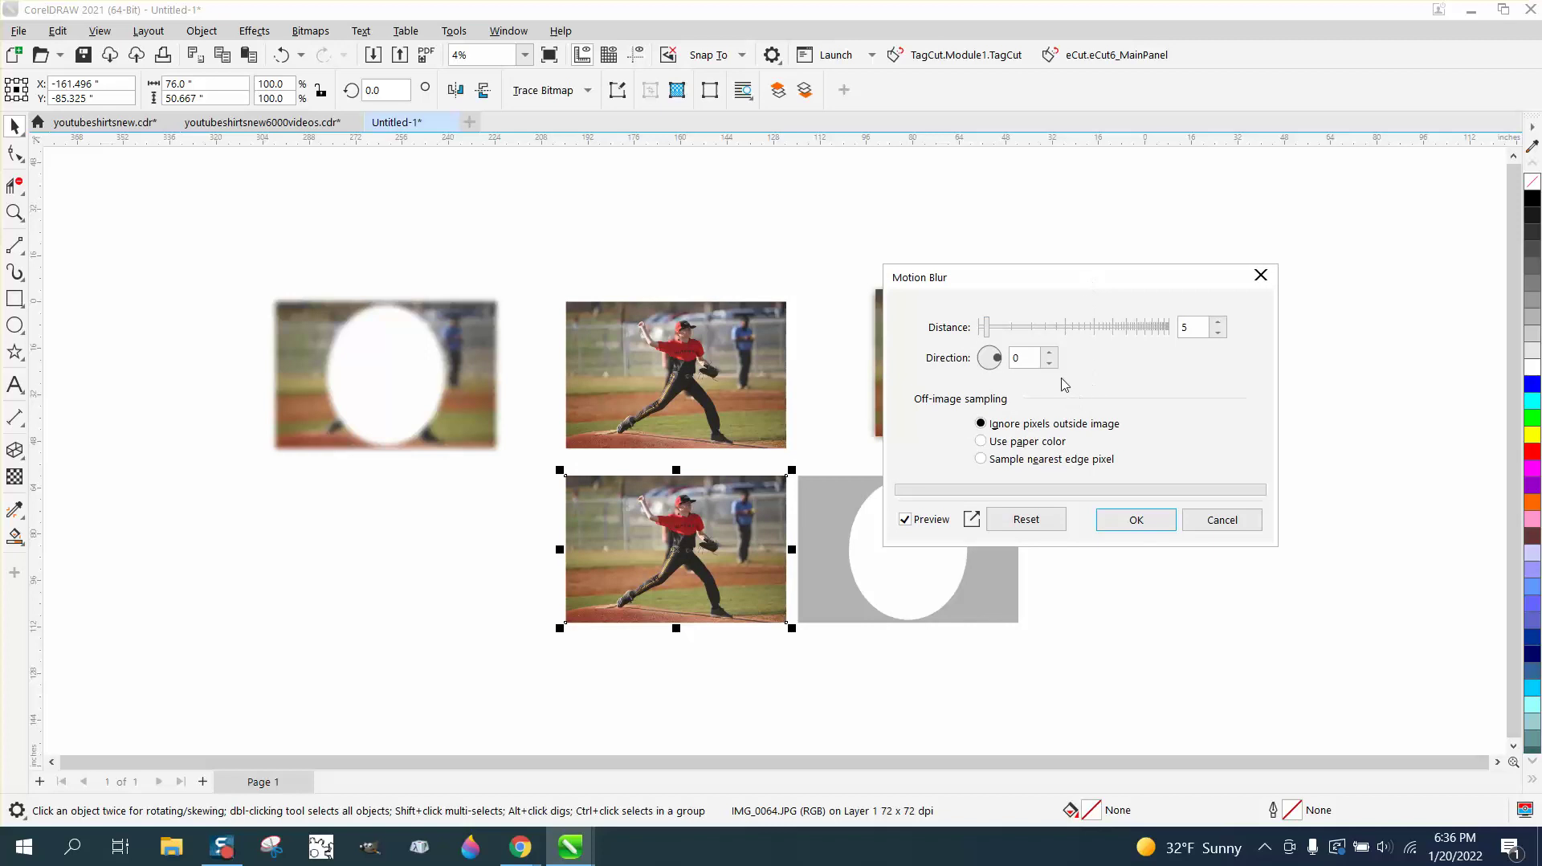
left_click_drag(992, 334, 1082, 338)
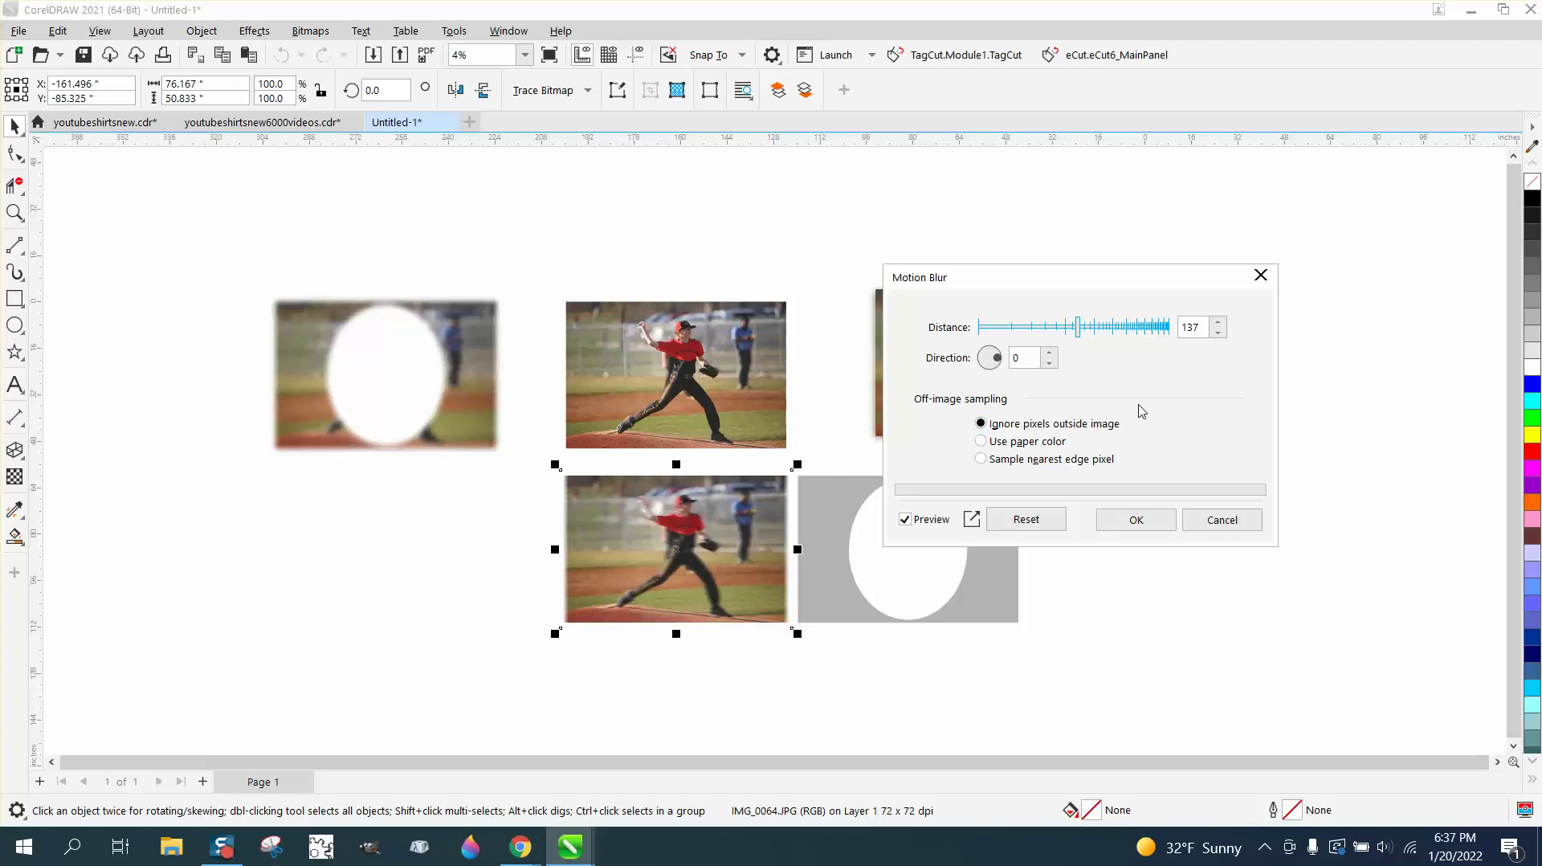
left_click(1134, 518)
Intersect the grey oval mask with the motion-blurred photo to make an oval-holed blurred frame
left_click(979, 546)
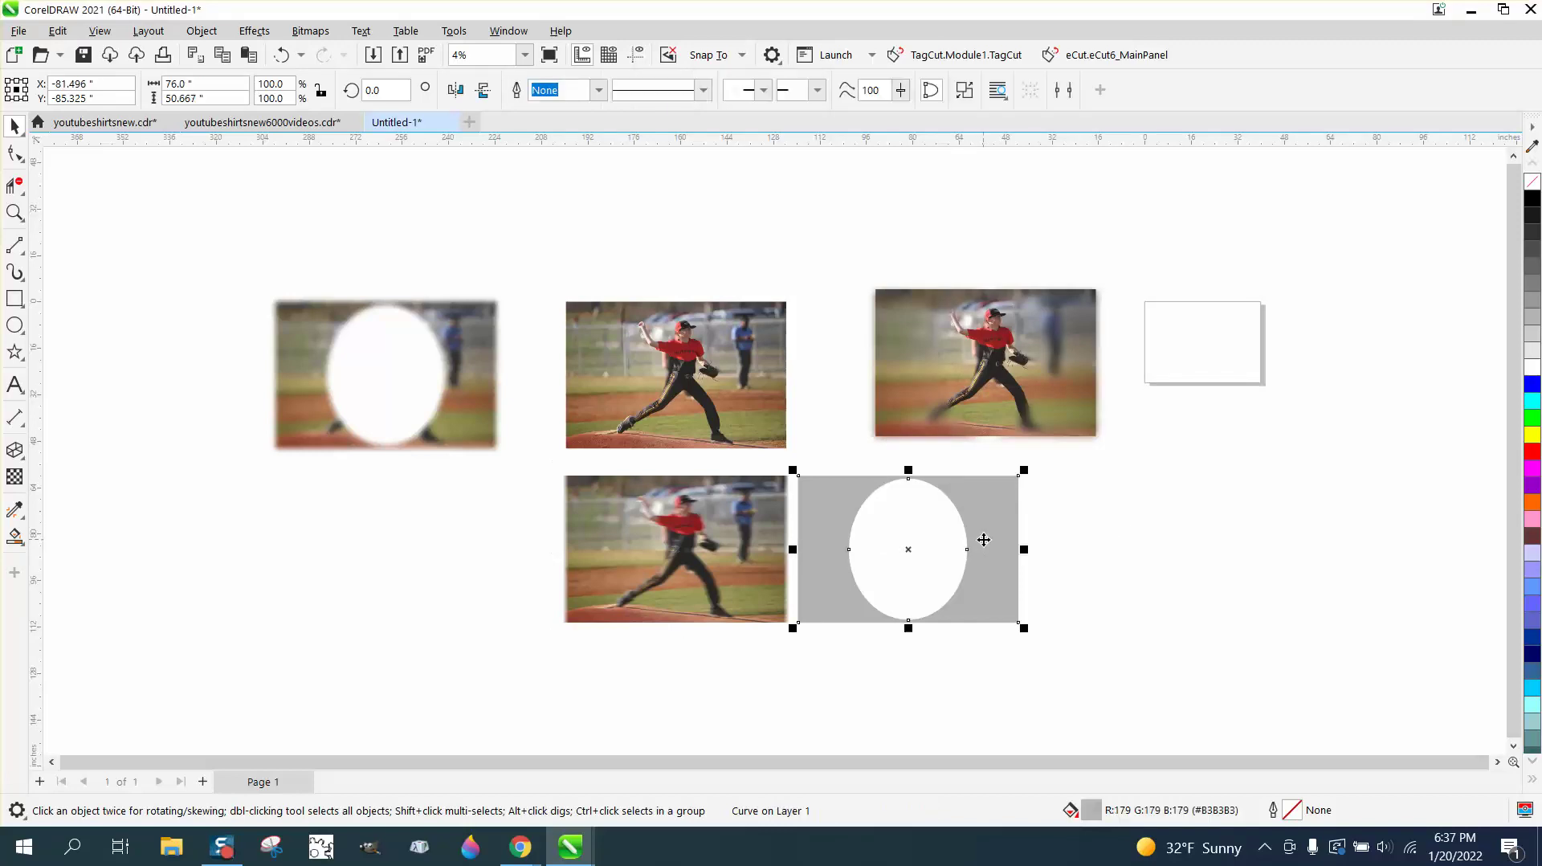
key("Left")
key("Left")
key("Left")
key("Left")
key("Left")
key("Left")
key("Left")
key("Left")
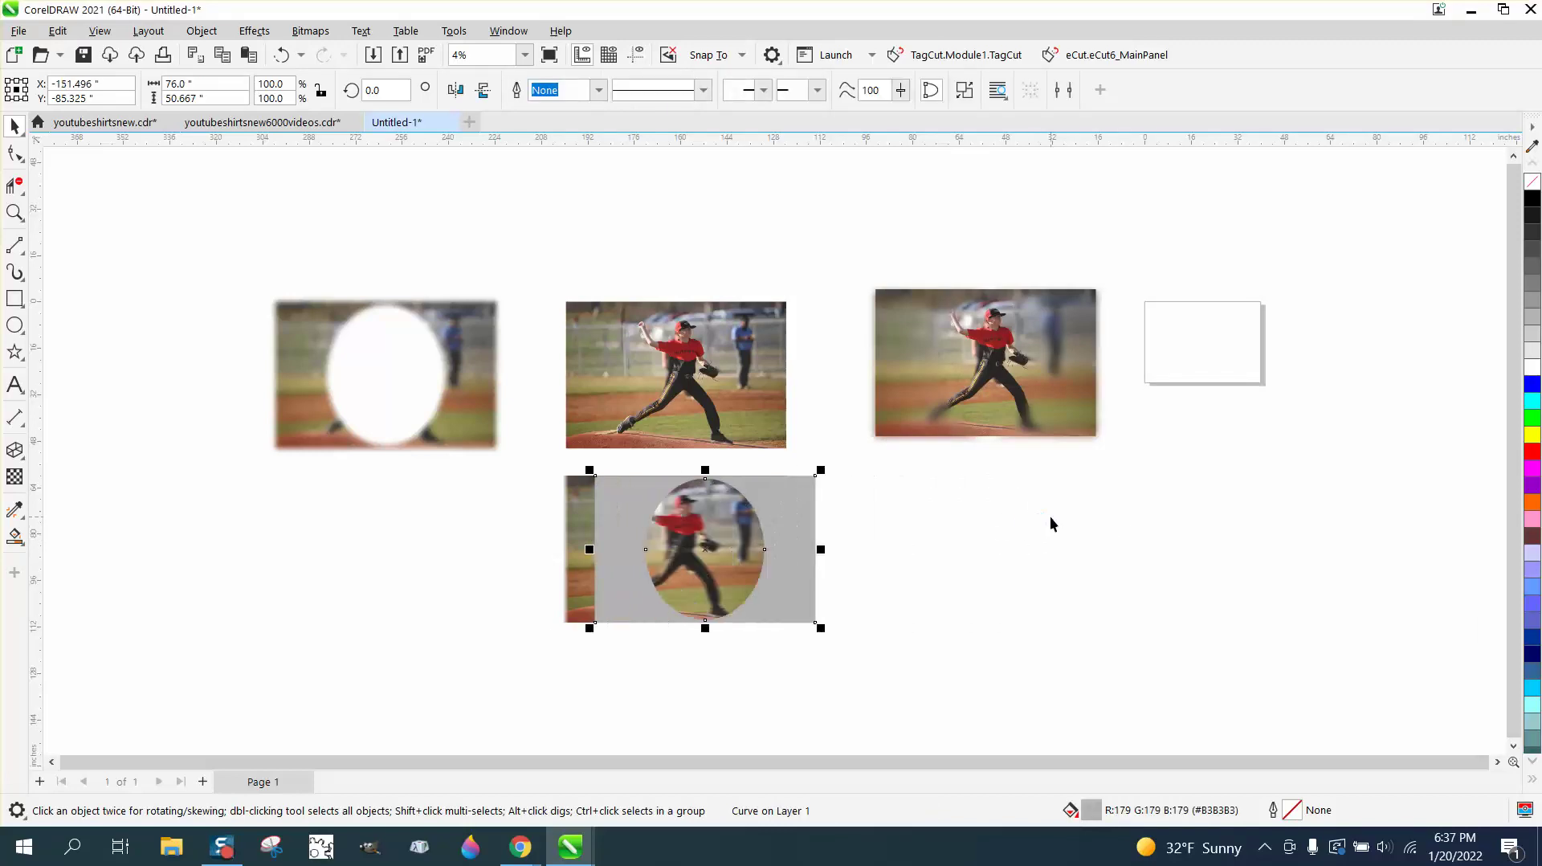
left_click_drag(530, 457, 908, 639)
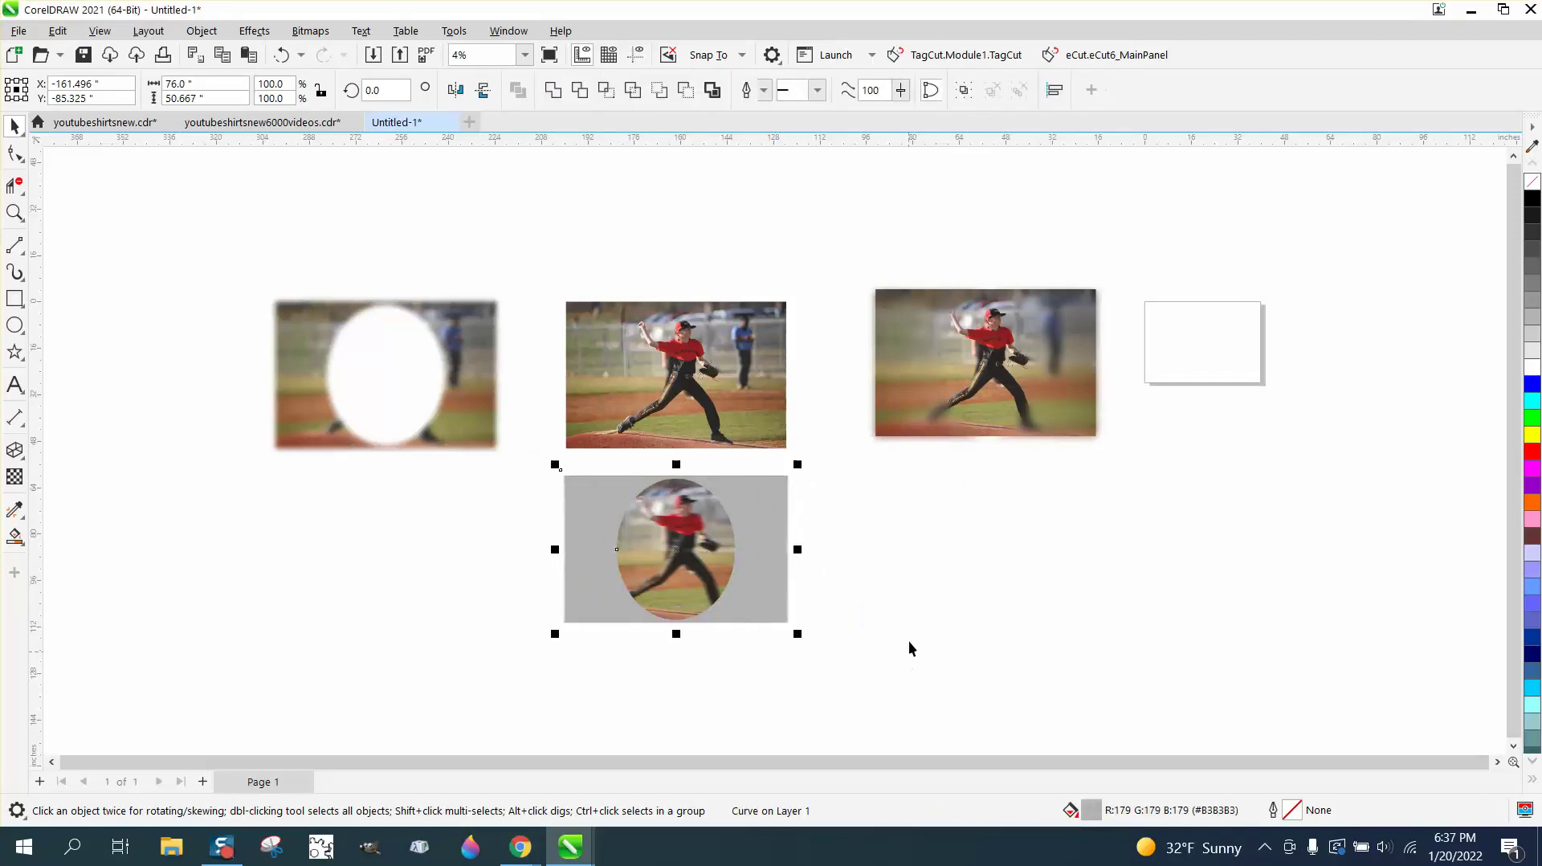
left_click(608, 93)
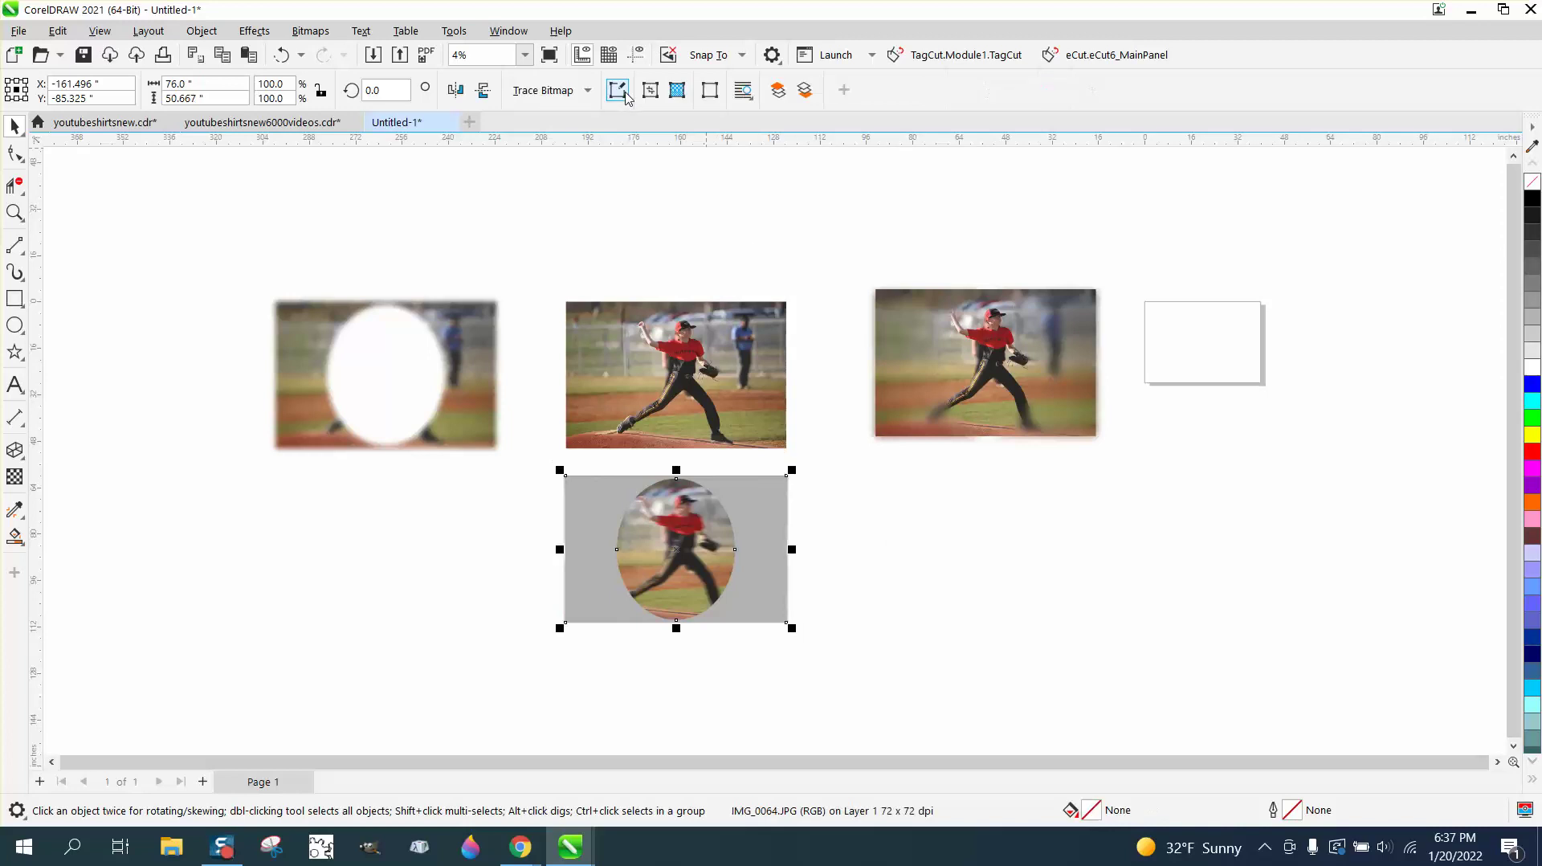
key("Right")
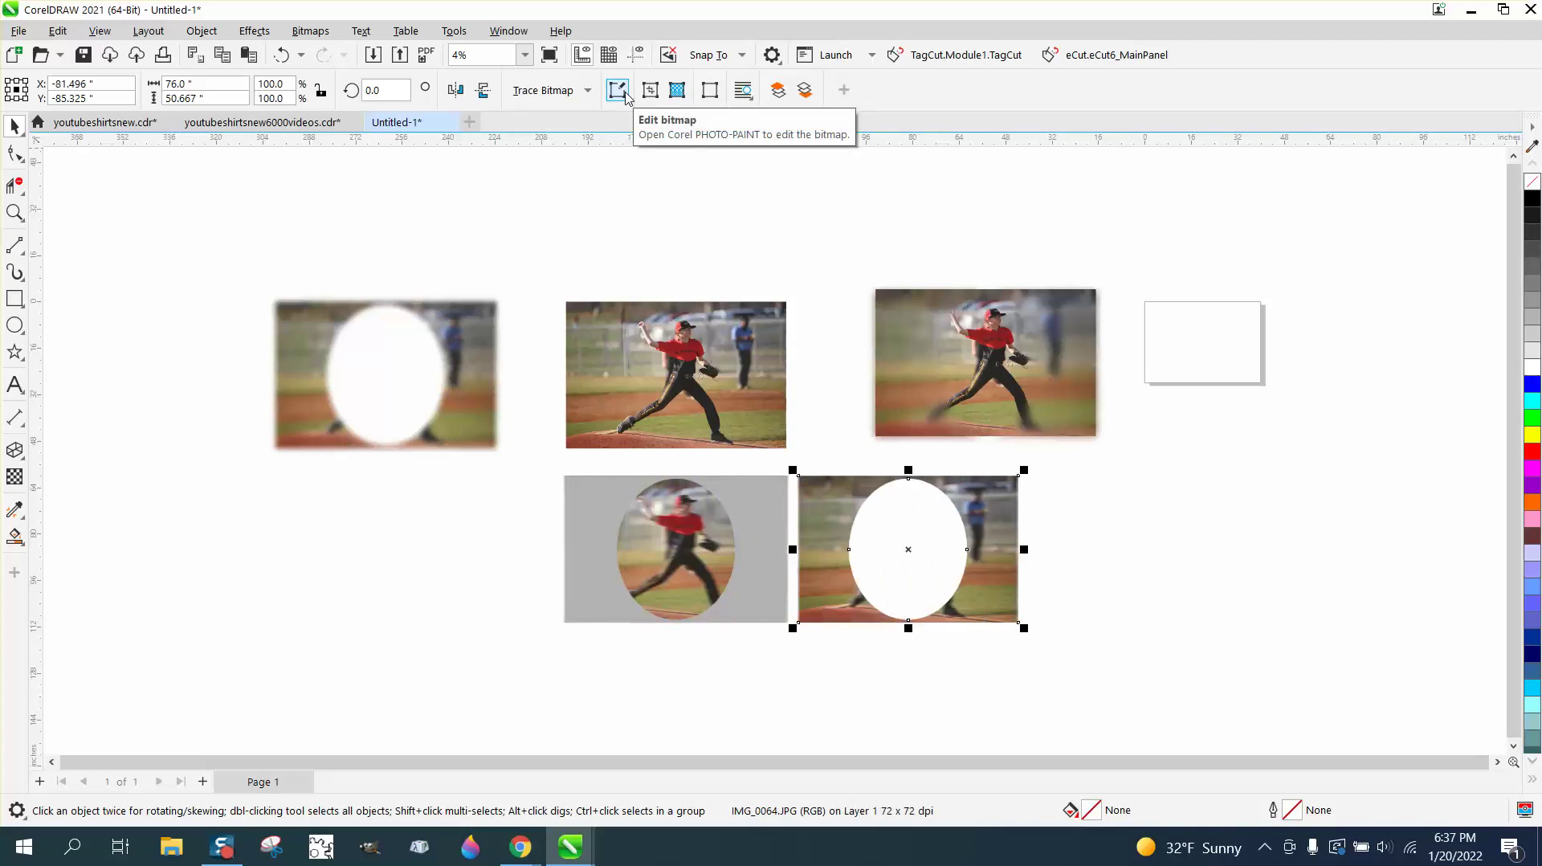
Move the fully motion-blurred copy to the lower left and the holed frame over the middle photo
left_click(677, 521)
key("Down")
key("Down")
key("Down")
key("Down")
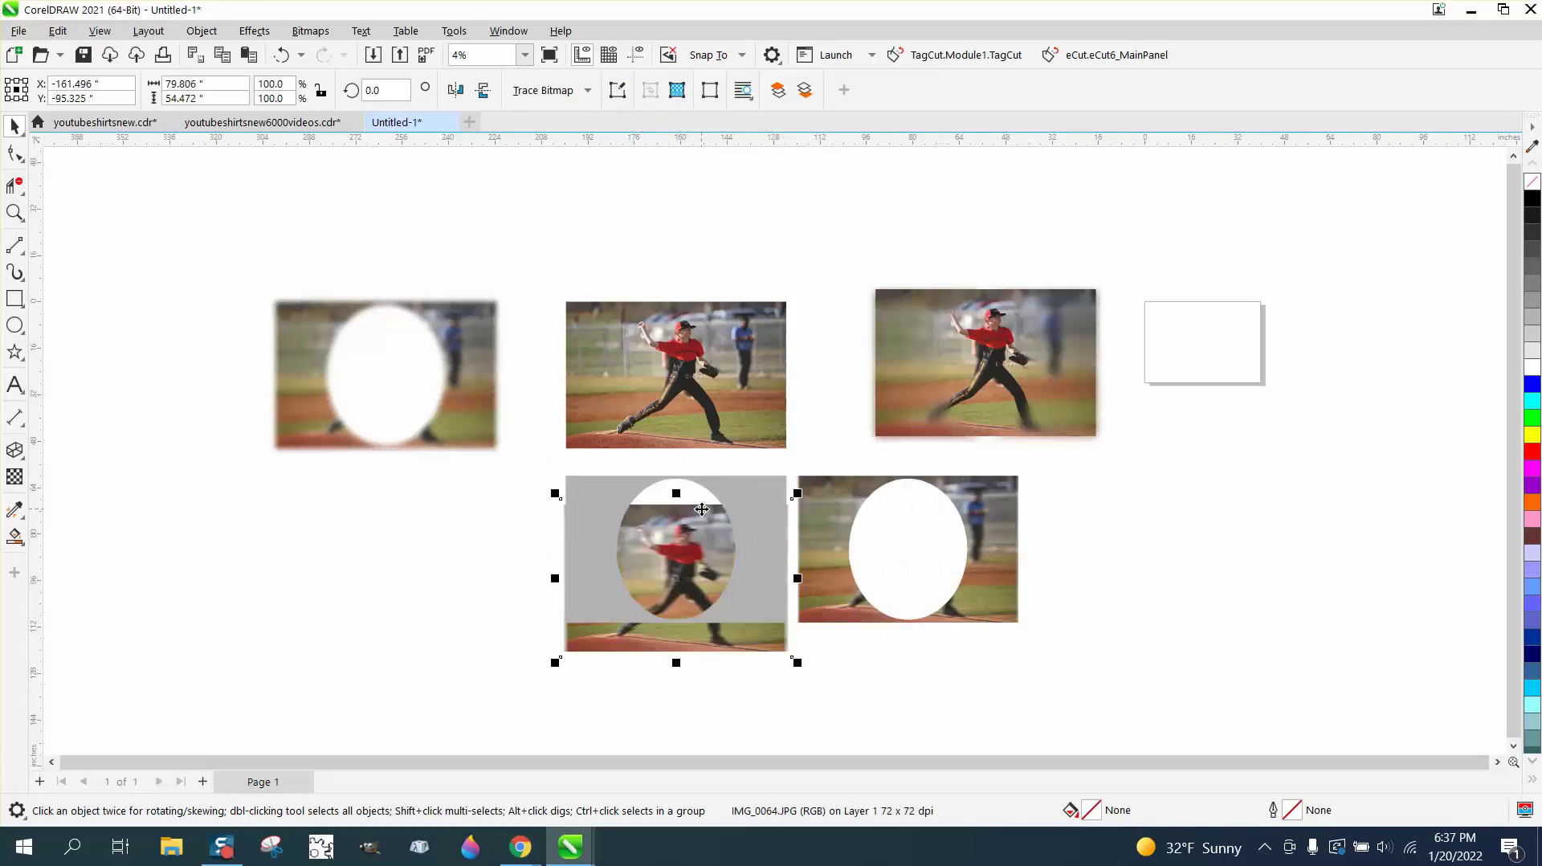
key("Left")
key("Left")
key("Left")
key("Left")
key("Left")
key("Left")
key("Left")
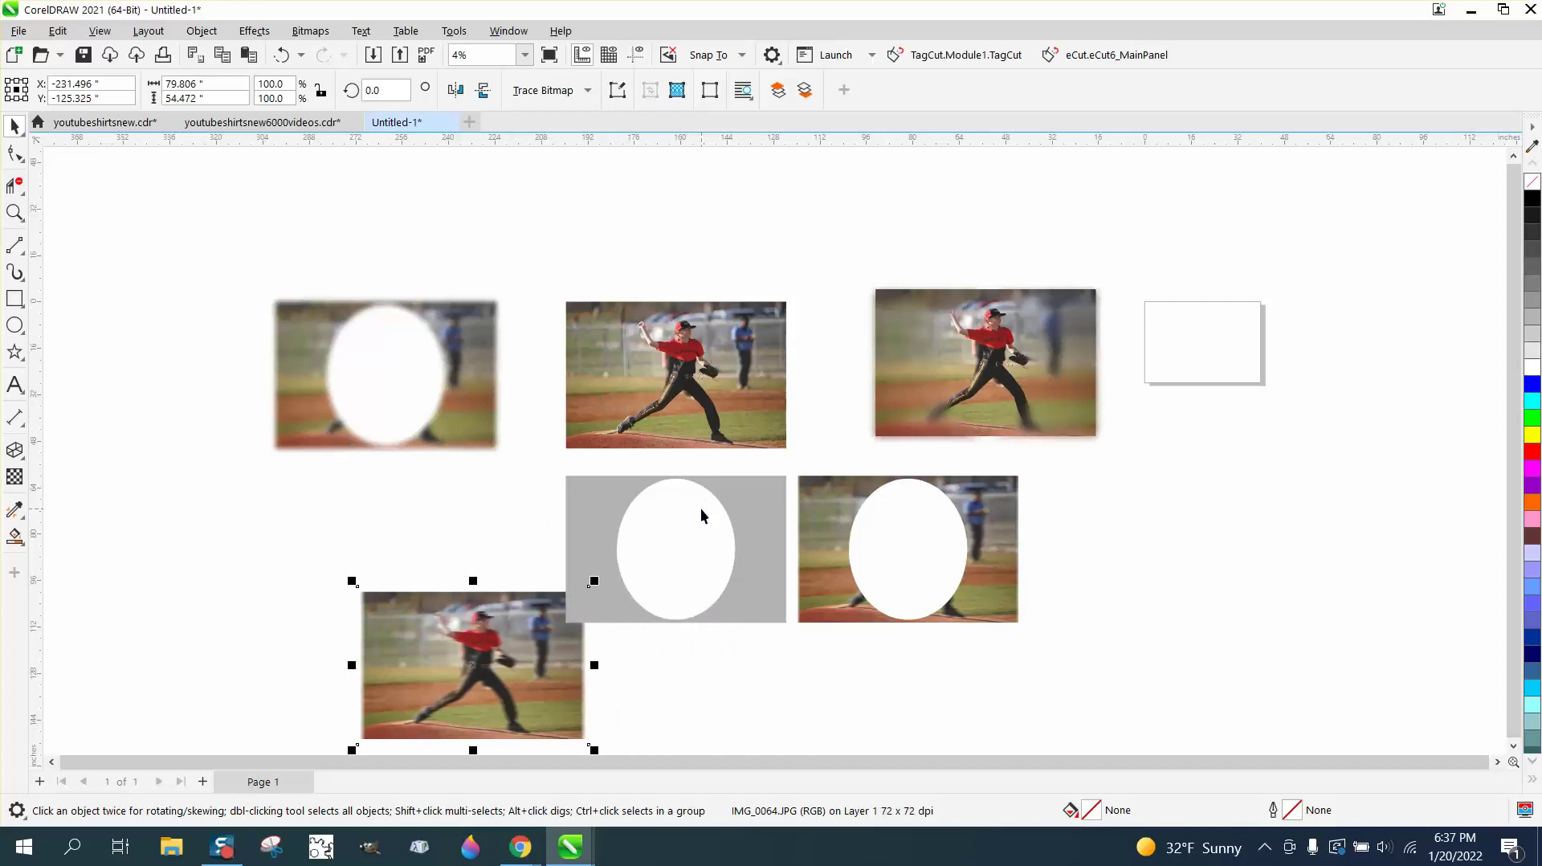
left_click(964, 520)
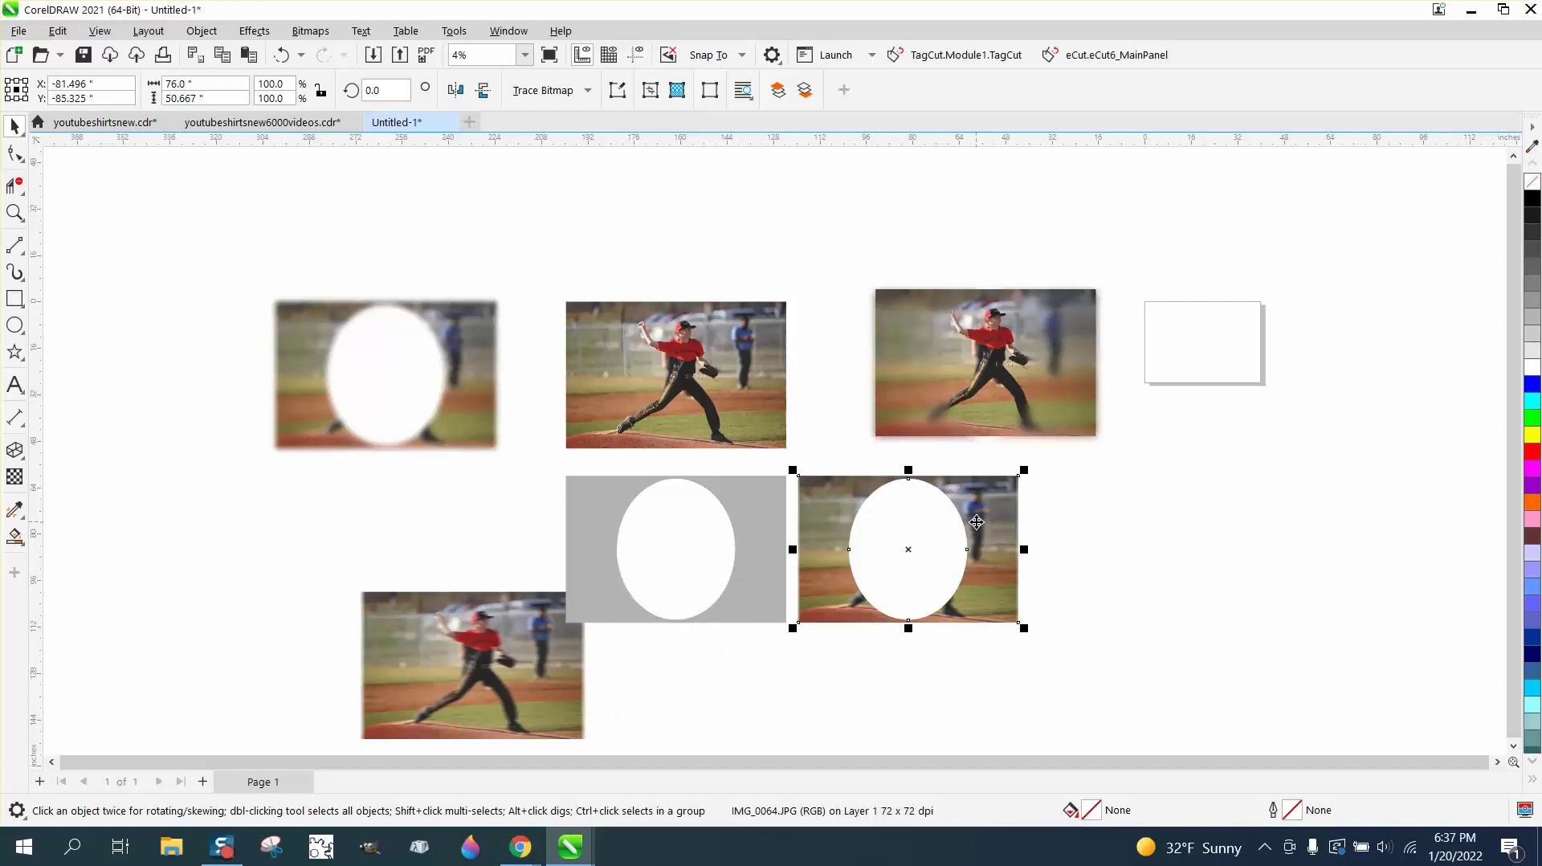
key("Up")
key("Up")
key("Up")
key("Up")
key("Up")
key("Up")
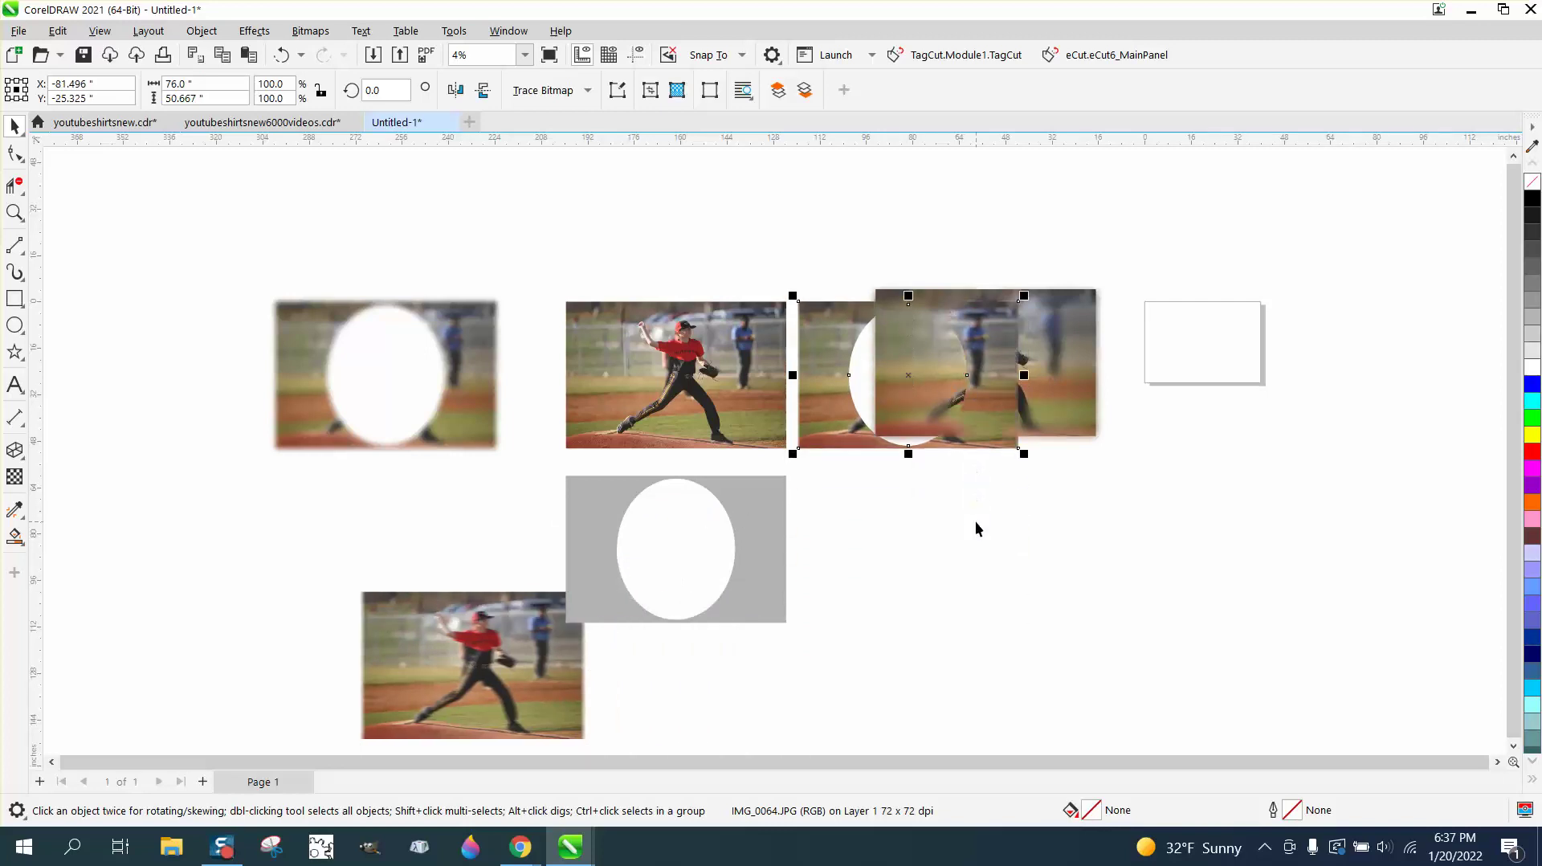
key("Left")
key("Left")
key("Left")
key("Left")
key("Left")
key("Left")
key("Left")
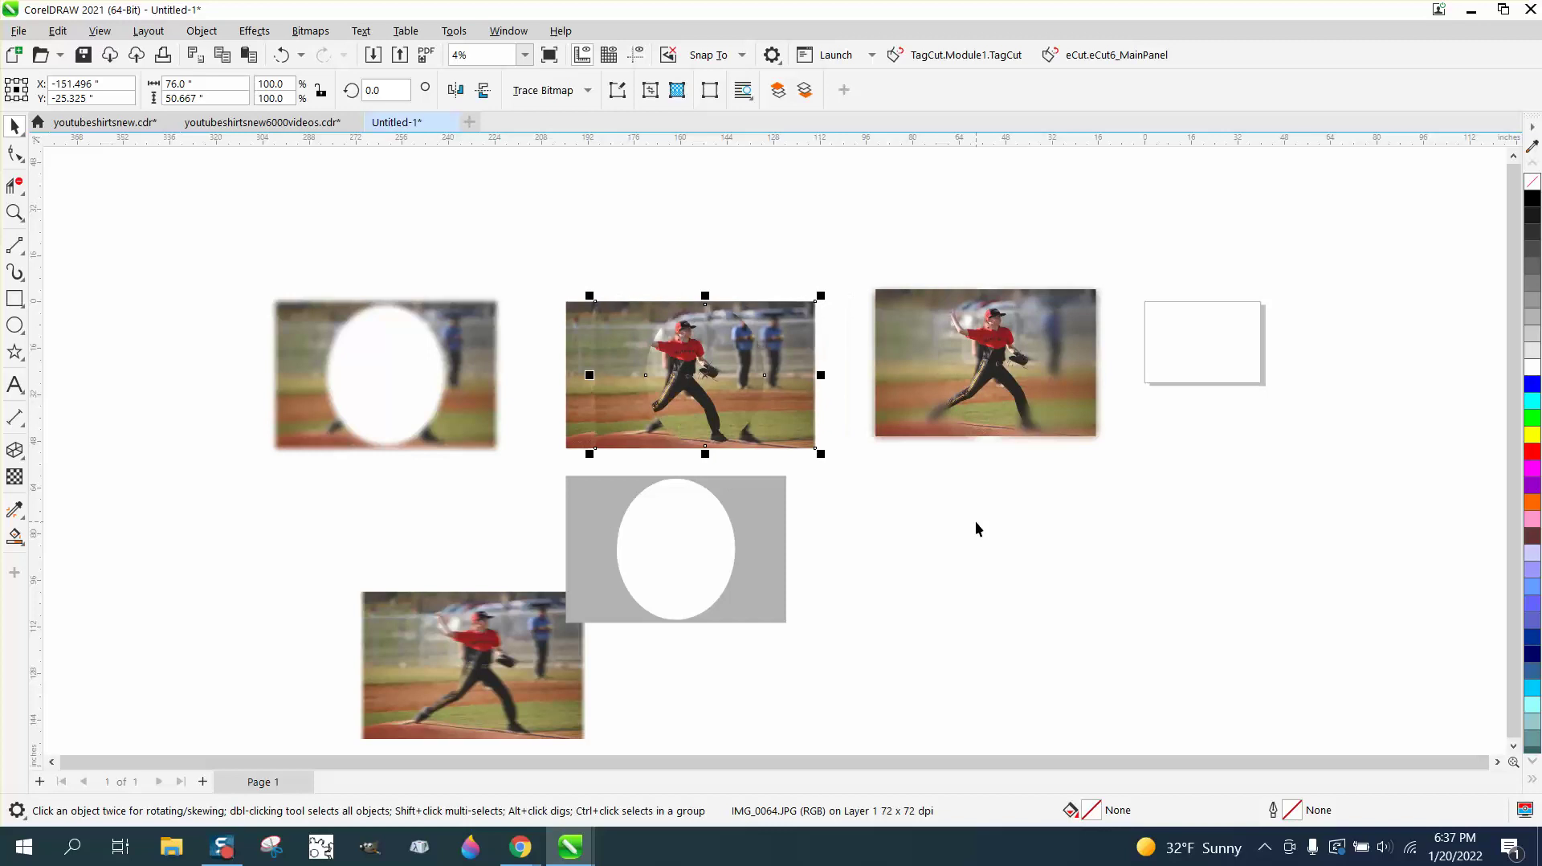
left_click(14, 212)
left_click_drag(548, 301, 855, 487)
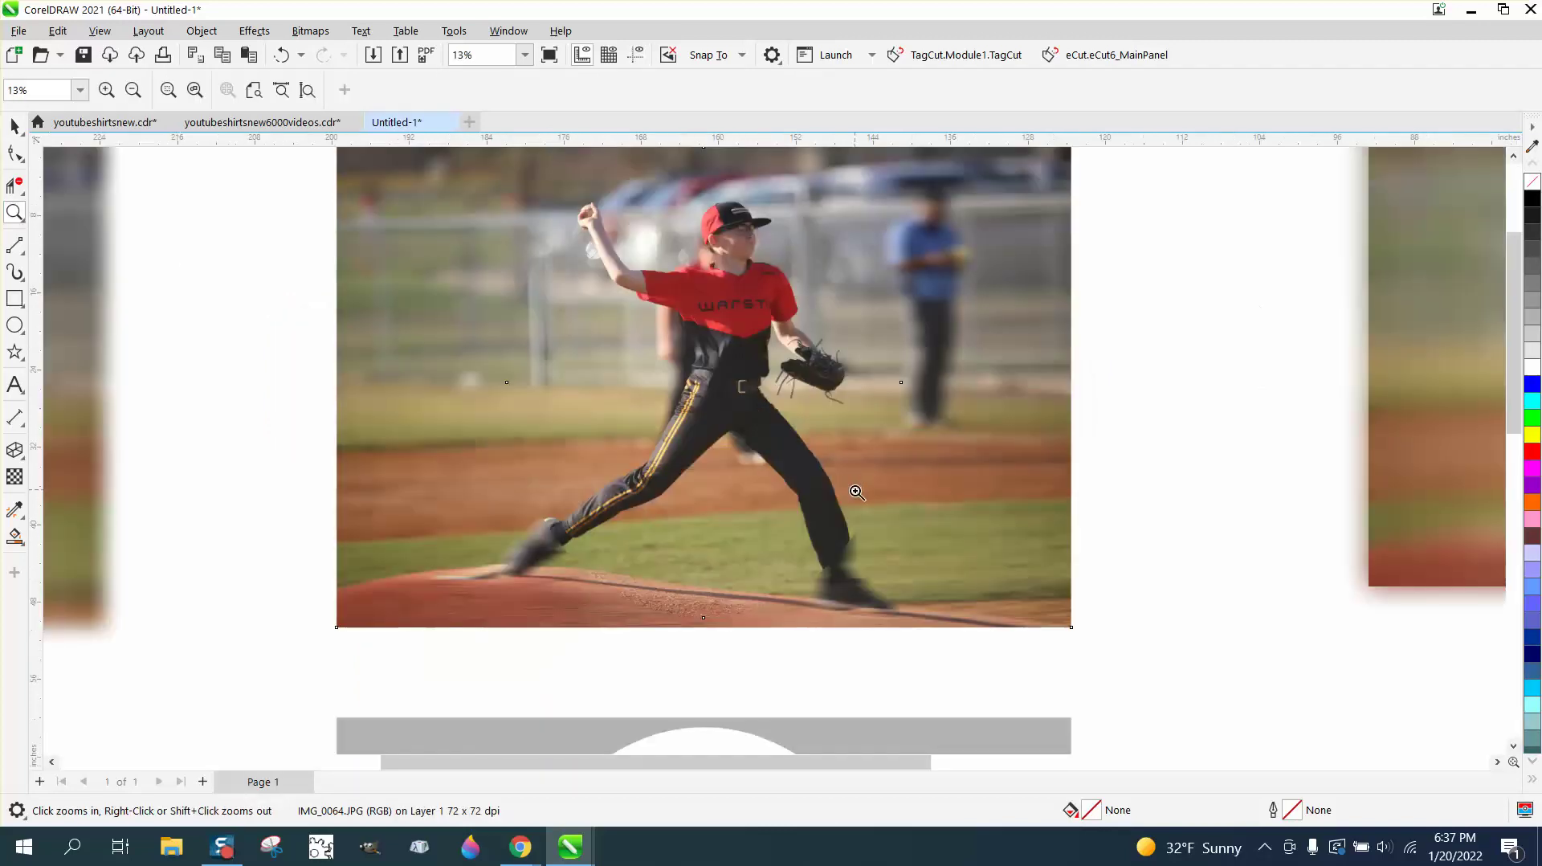
scroll(843, 476, "down", 1)
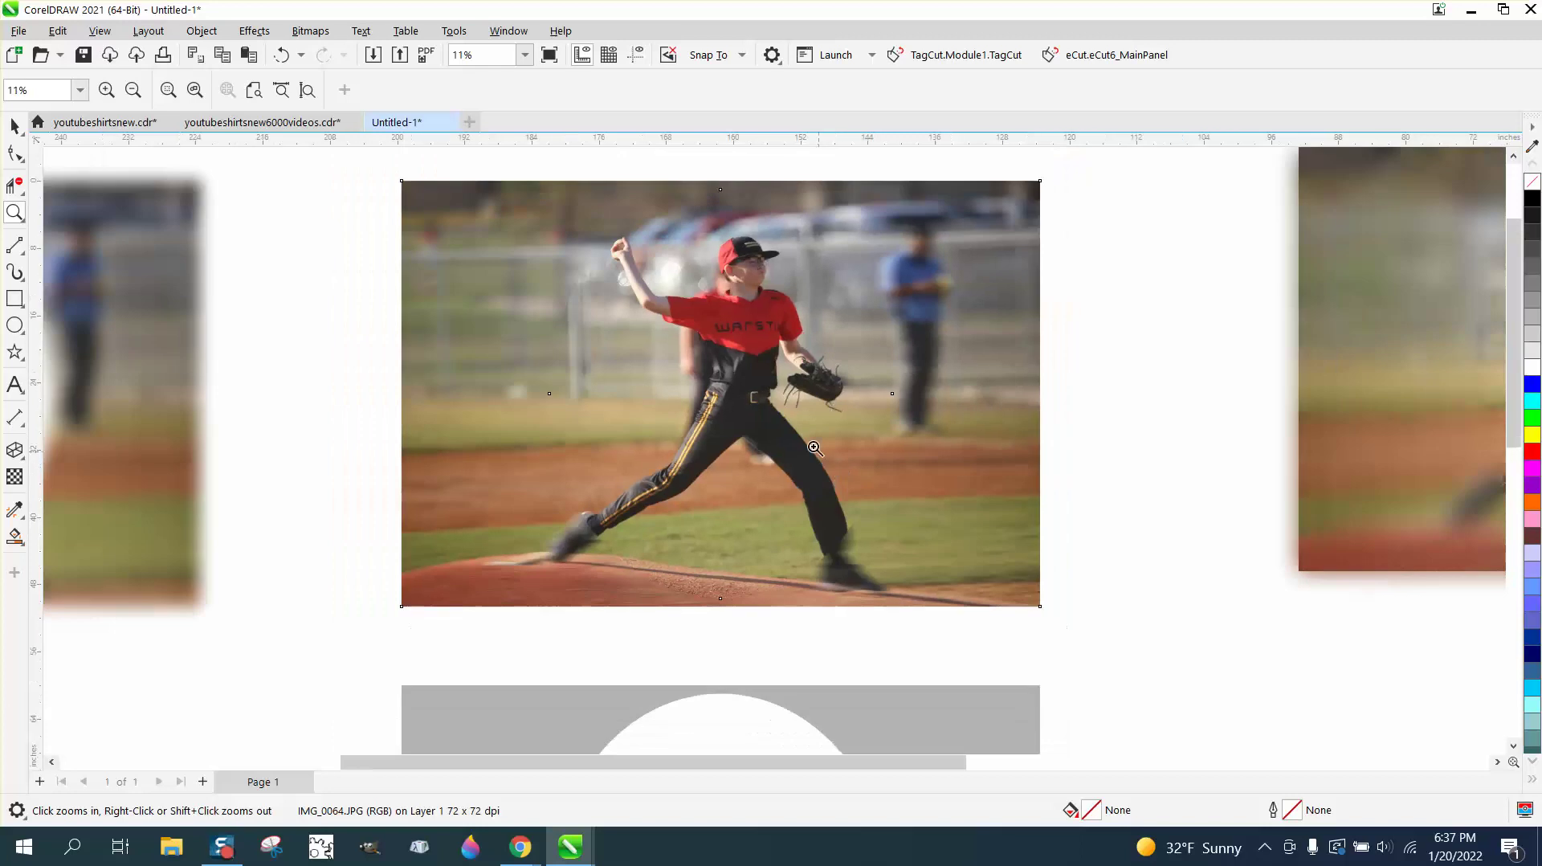
left_click(18, 124)
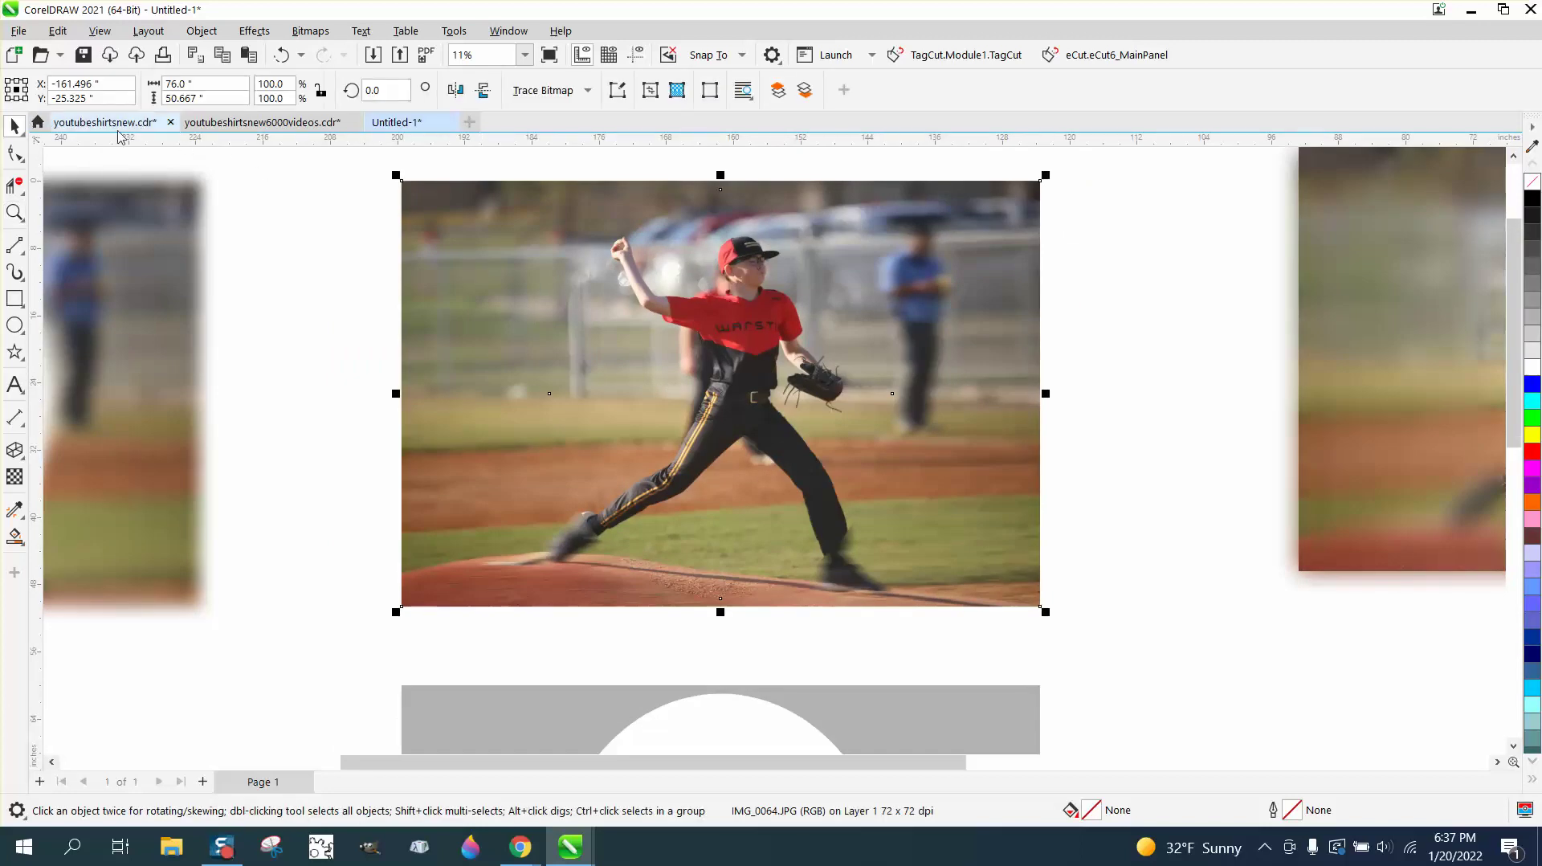
left_click_drag(431, 218, 458, 294)
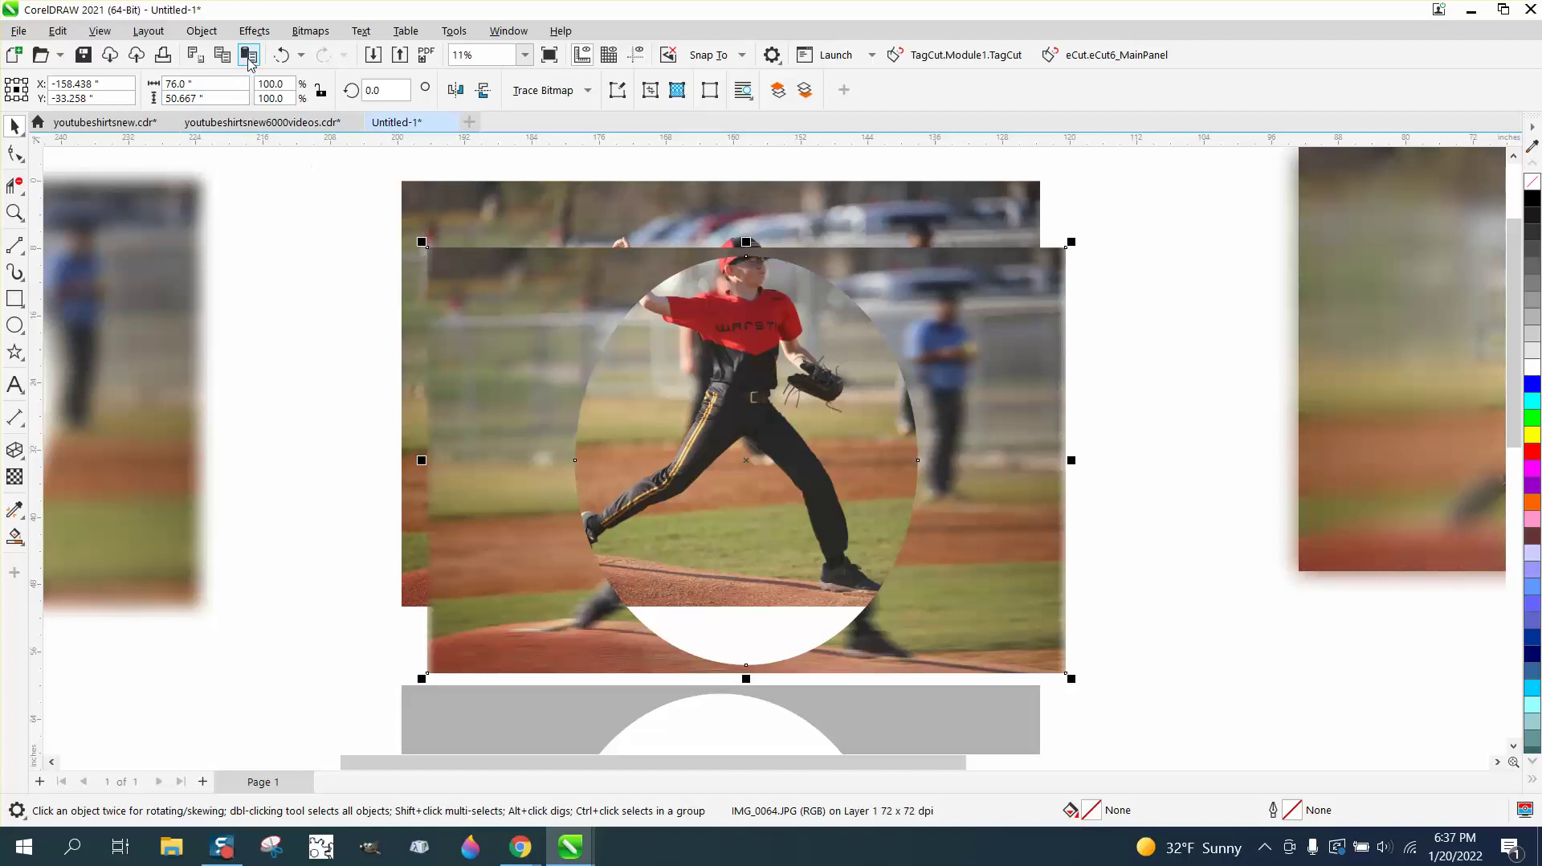
left_click(279, 55)
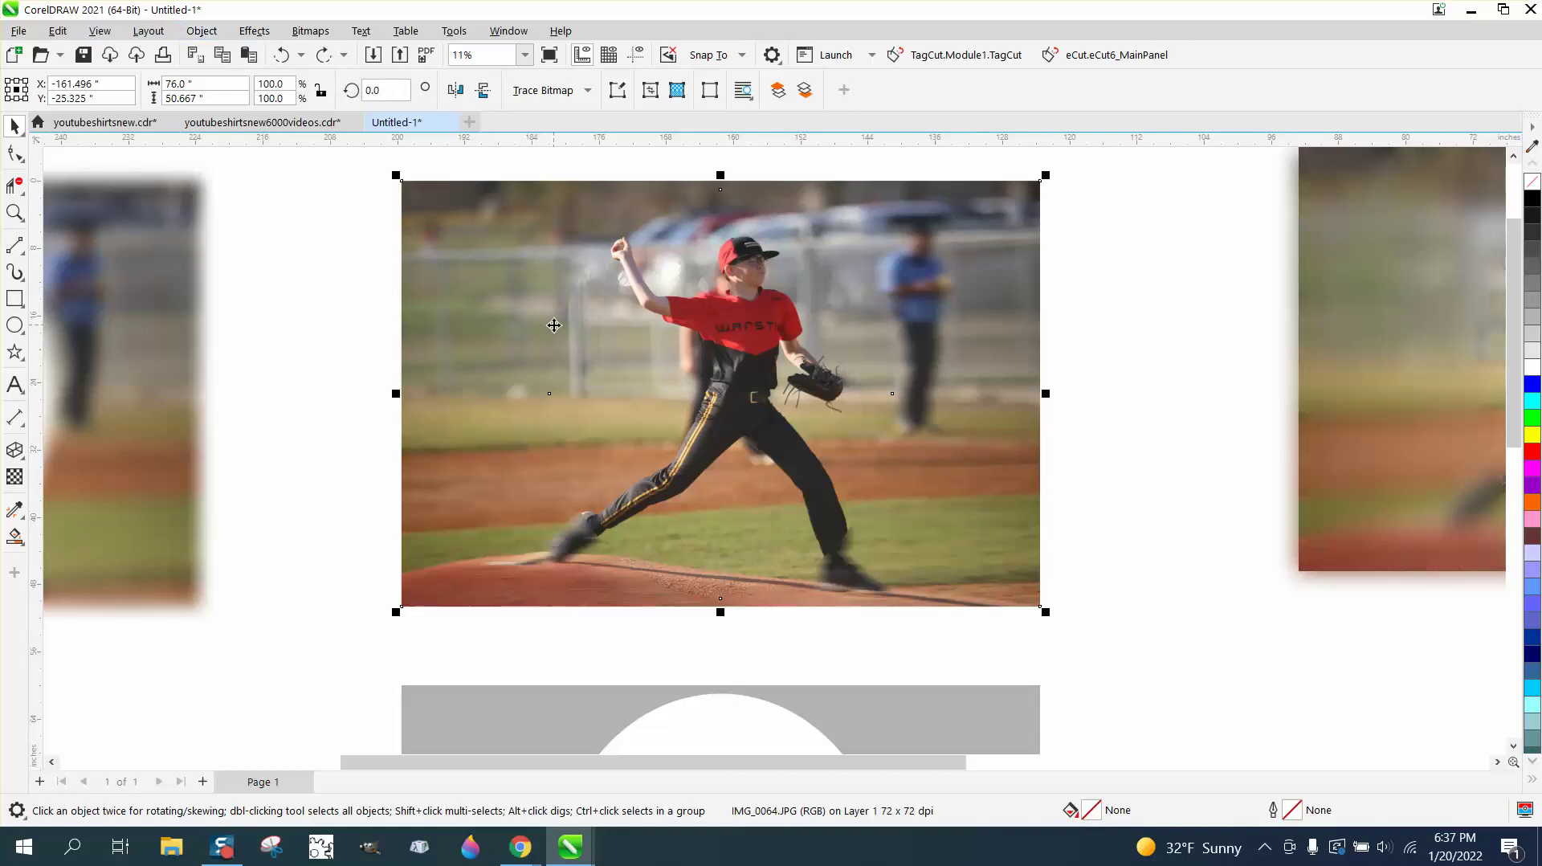
scroll(554, 325, "down", 2)
scroll(604, 344, "down", 3)
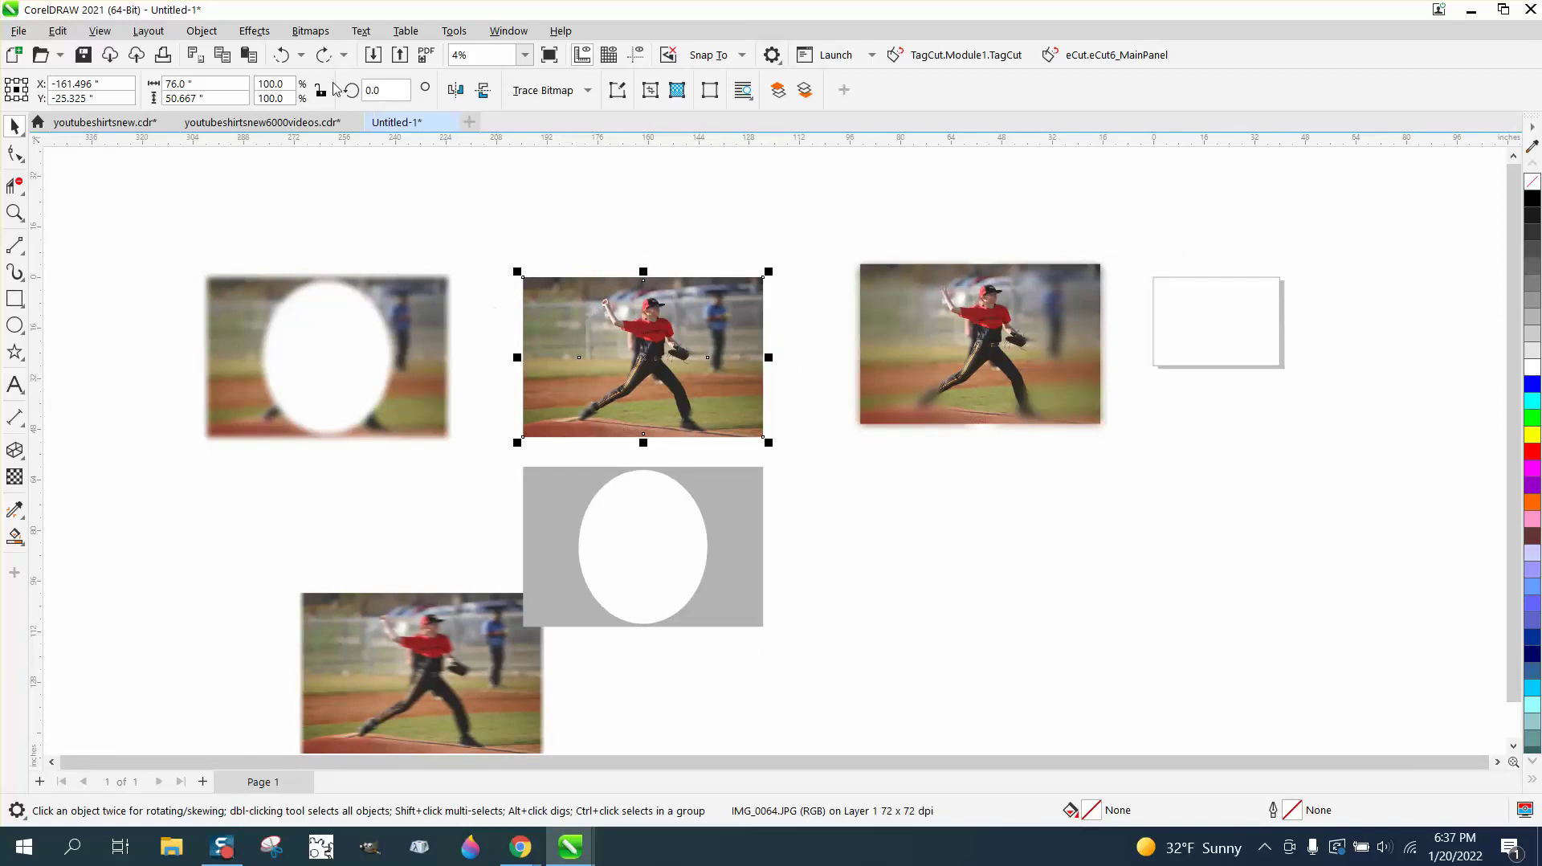
Slide the Gaussian-blurred oval-holed frame over the middle photo and zoom in on the pitcher
left_click(416, 282)
left_click_drag(416, 282, 422, 292)
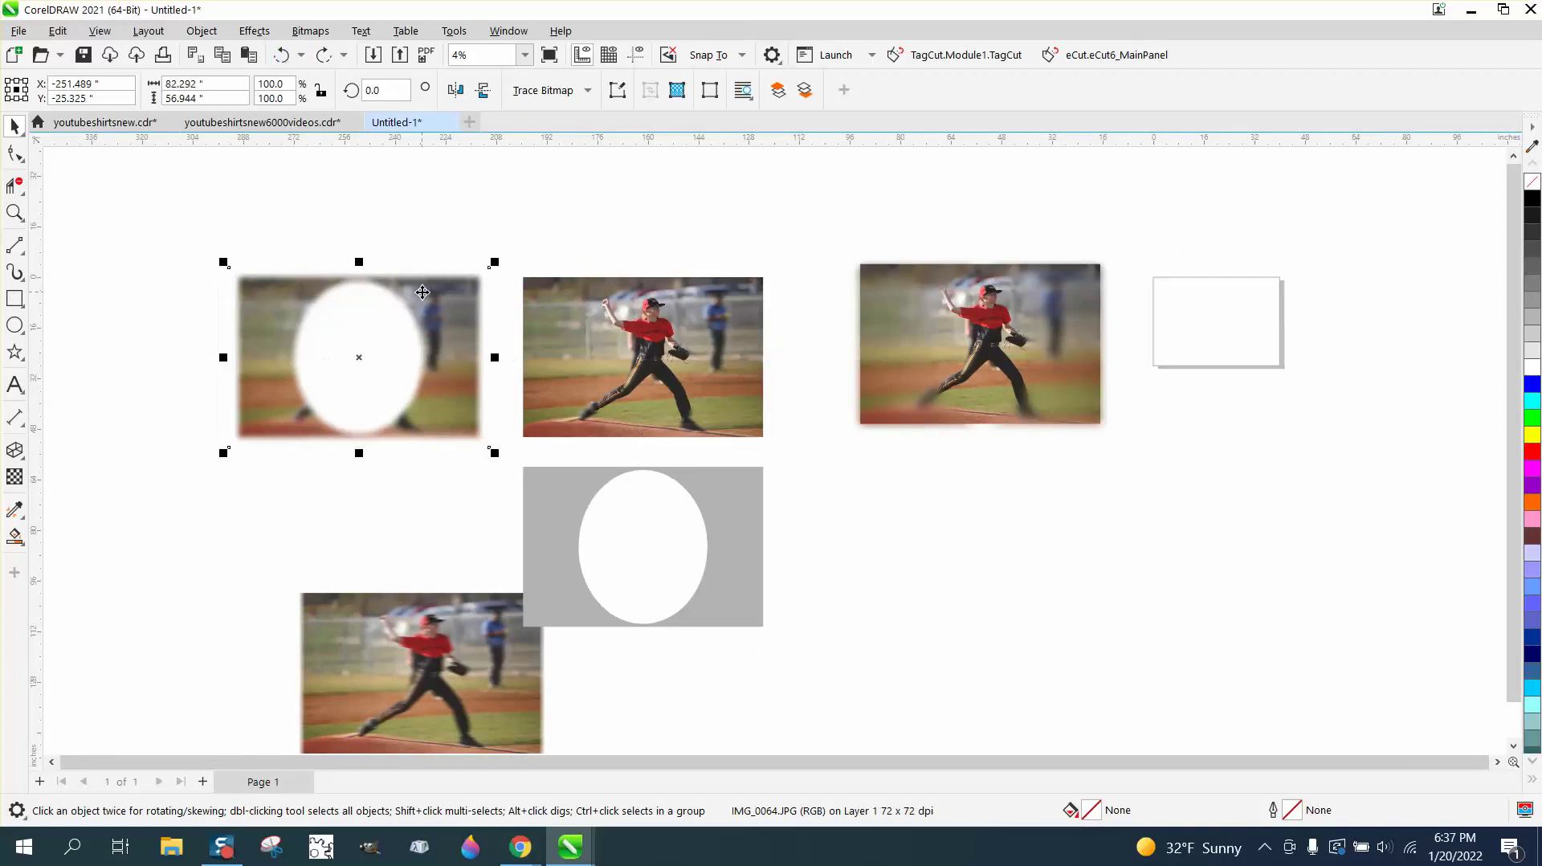
key("Right")
key("Right")
key("Right")
key("Right")
key("Right")
key("Right")
key("Right")
key("Right")
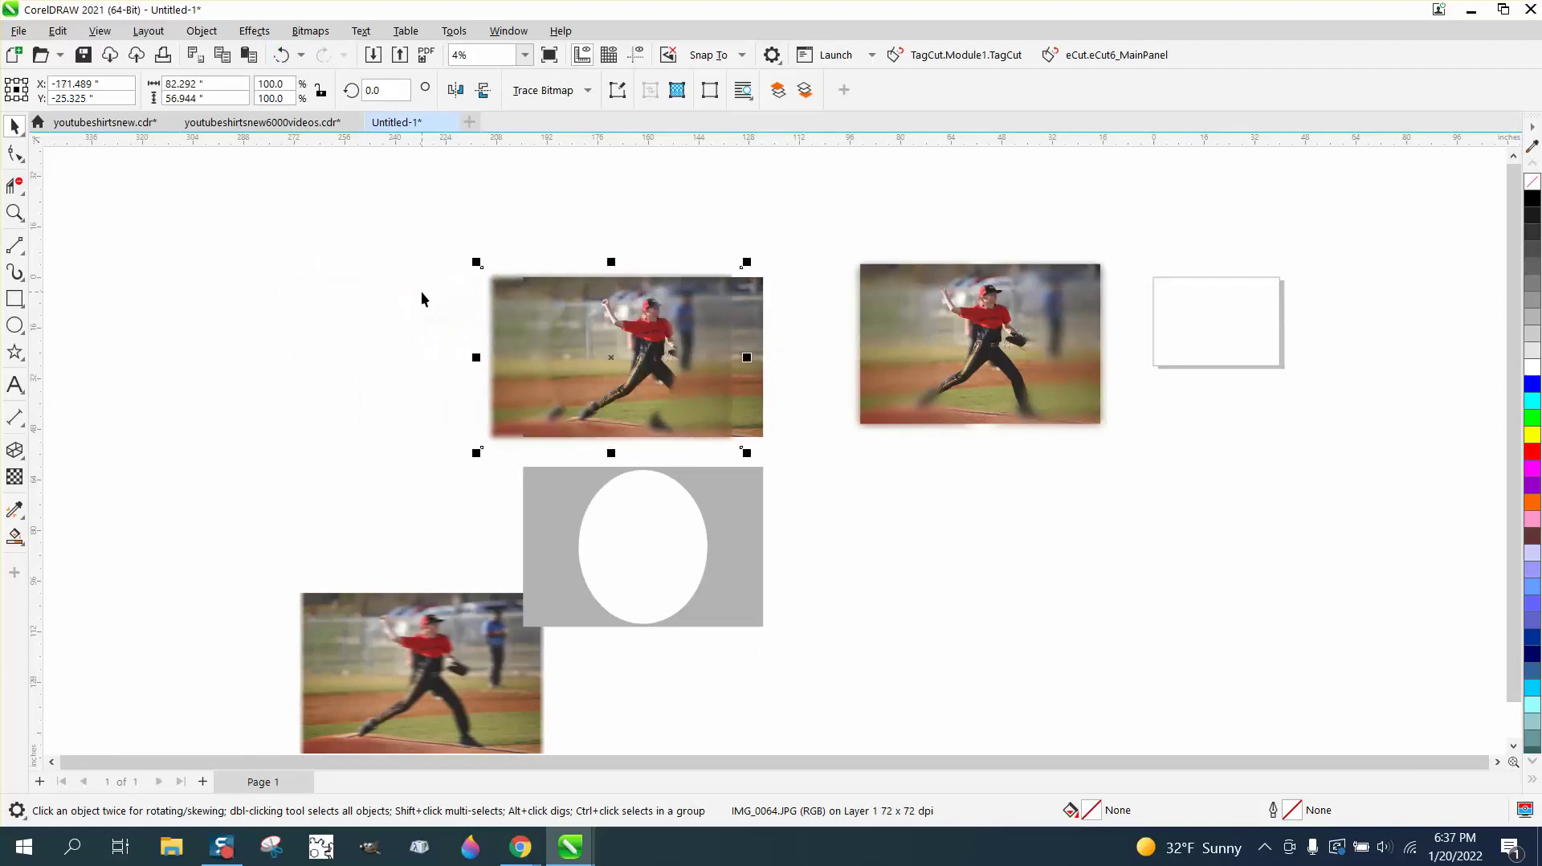
key("Right")
left_click(14, 212)
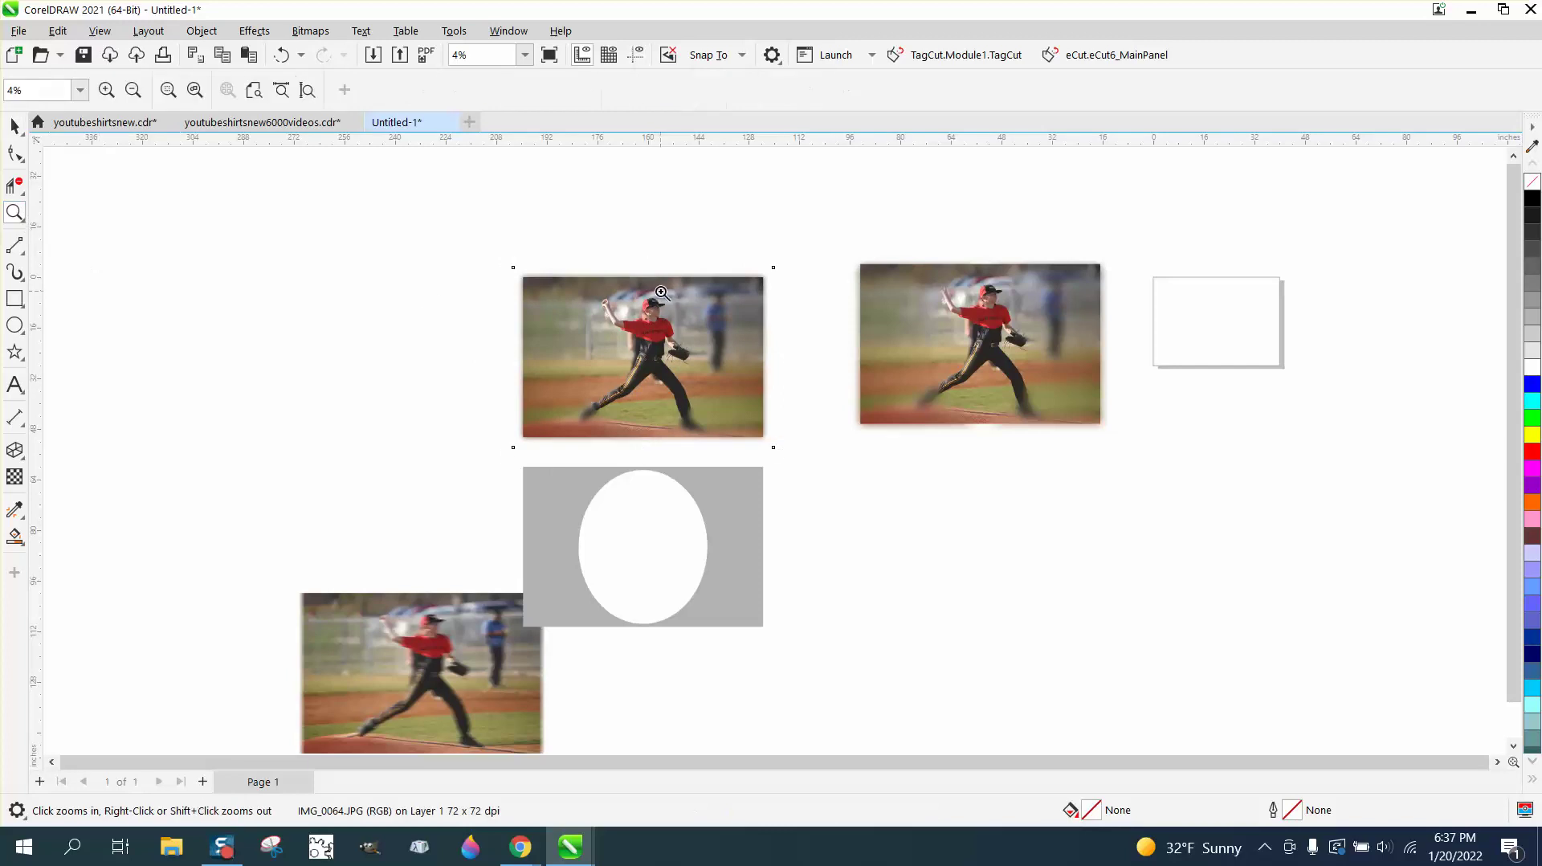
left_click(737, 441)
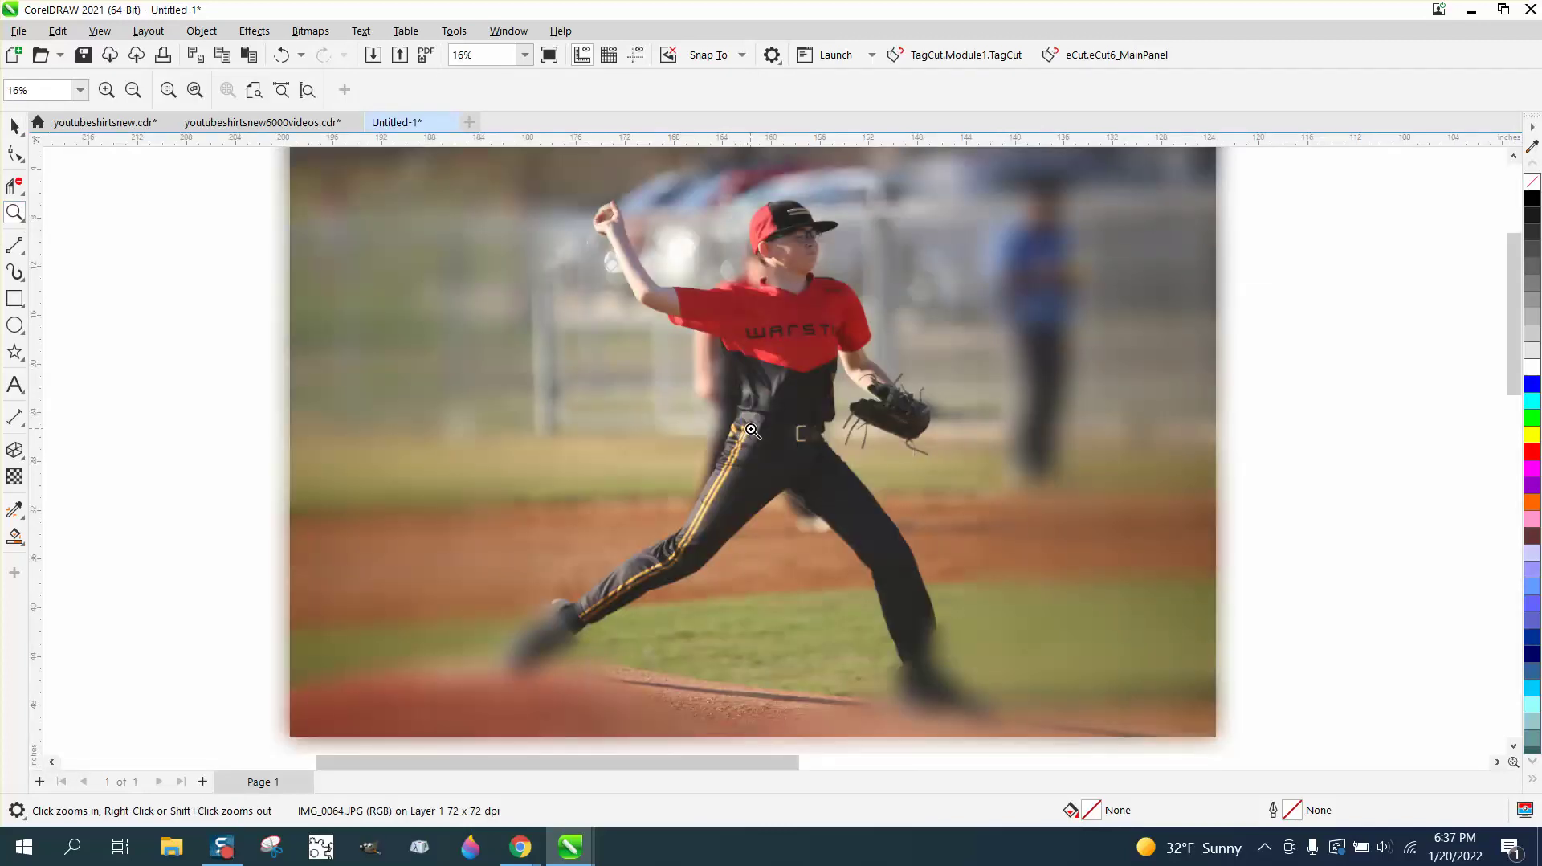